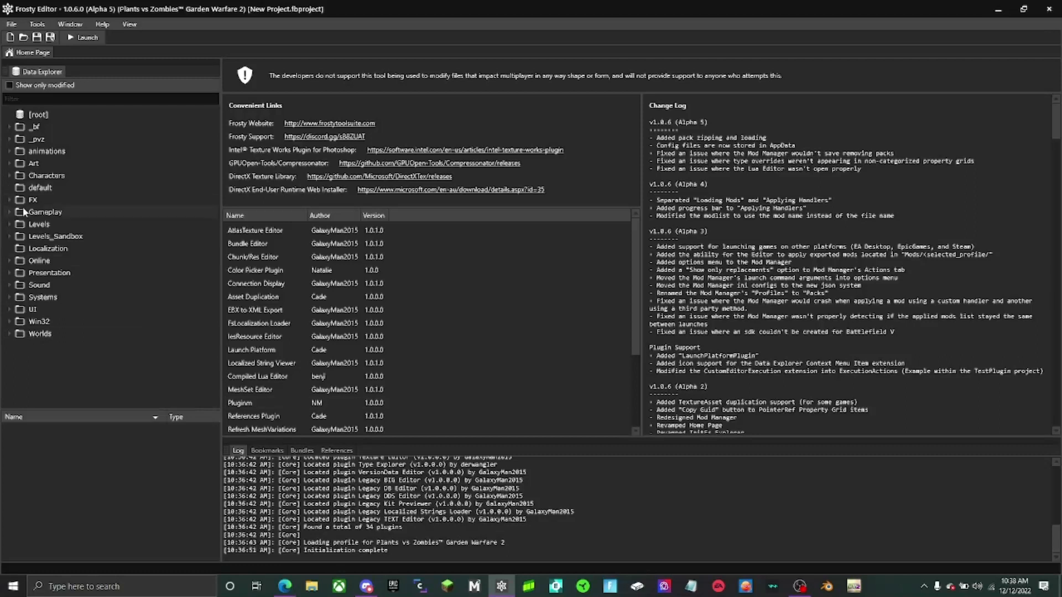
- Open the Gameplay/Weapons/Soldier/Primary/AssaultRifle folder and show the references of the AssaultRifle1 asset
double_click(28, 212)
scroll(65, 383, down, 5)
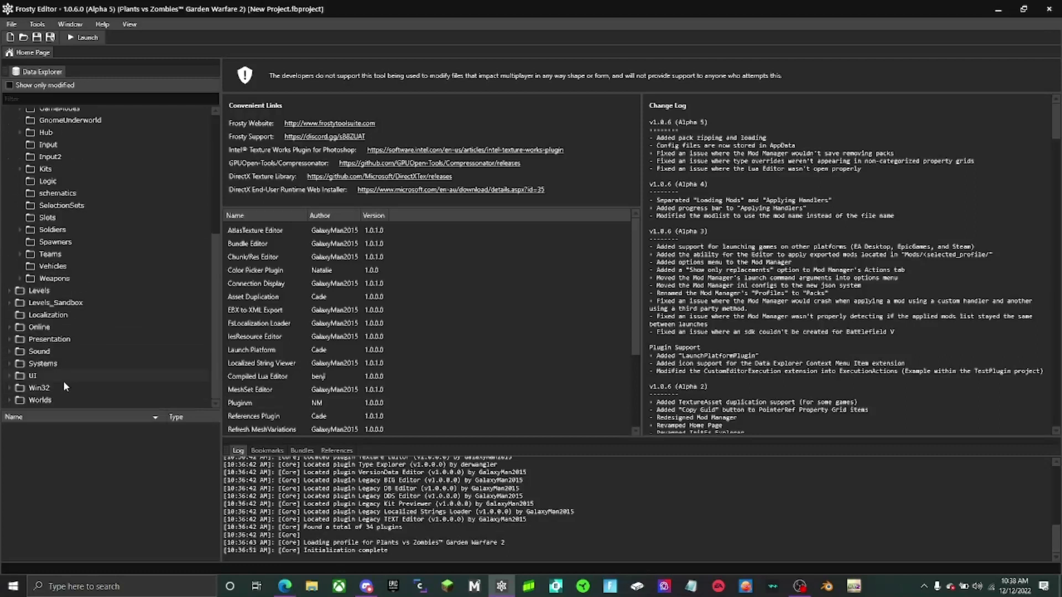
click(22, 278)
scroll(40, 361, down, 5)
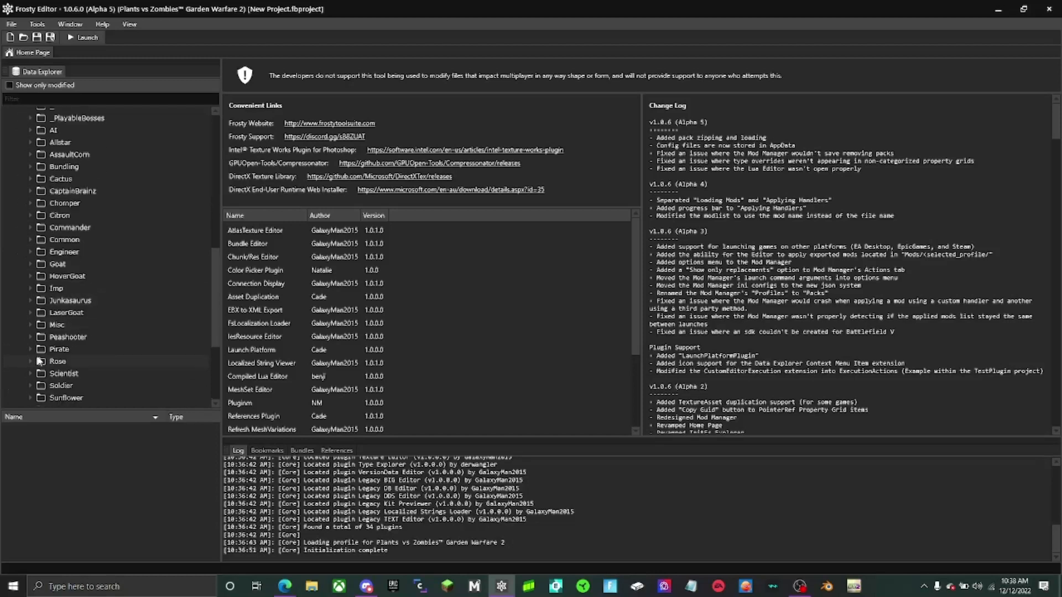
scroll(37, 357, down, 6)
click(30, 227)
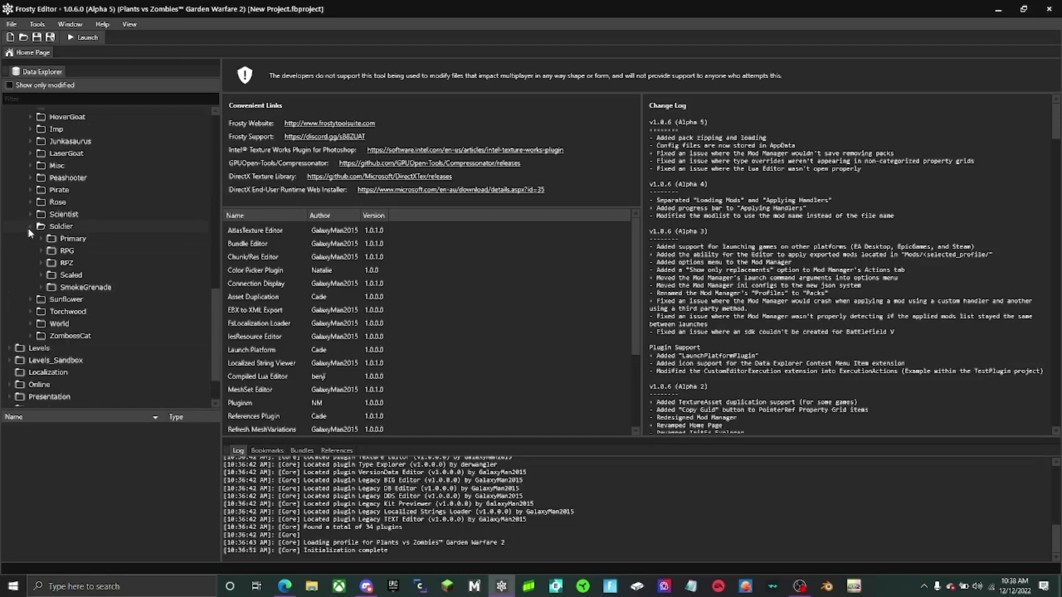
click(42, 239)
click(97, 253)
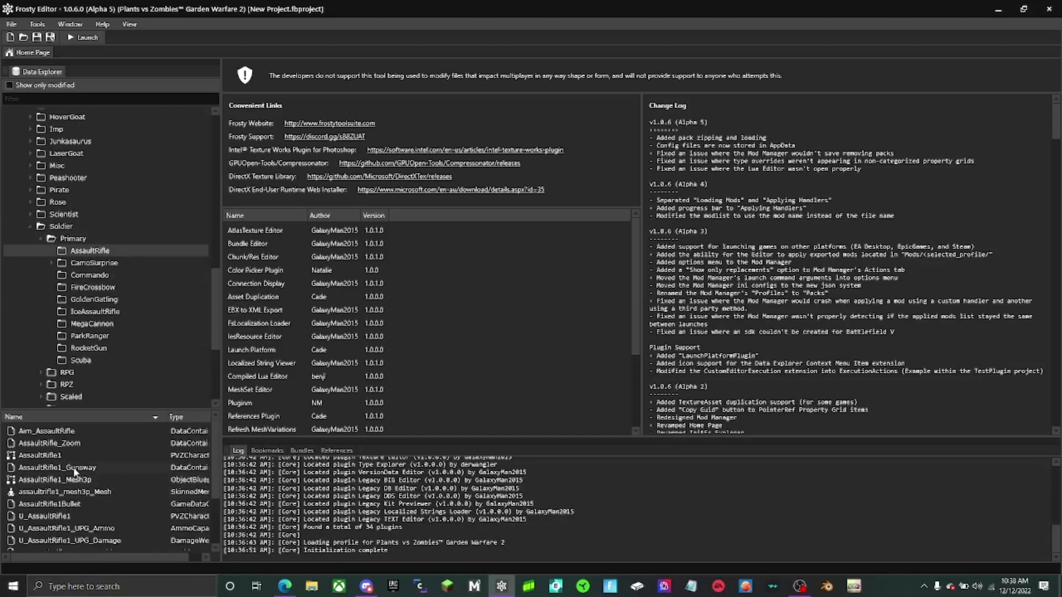
click(337, 451)
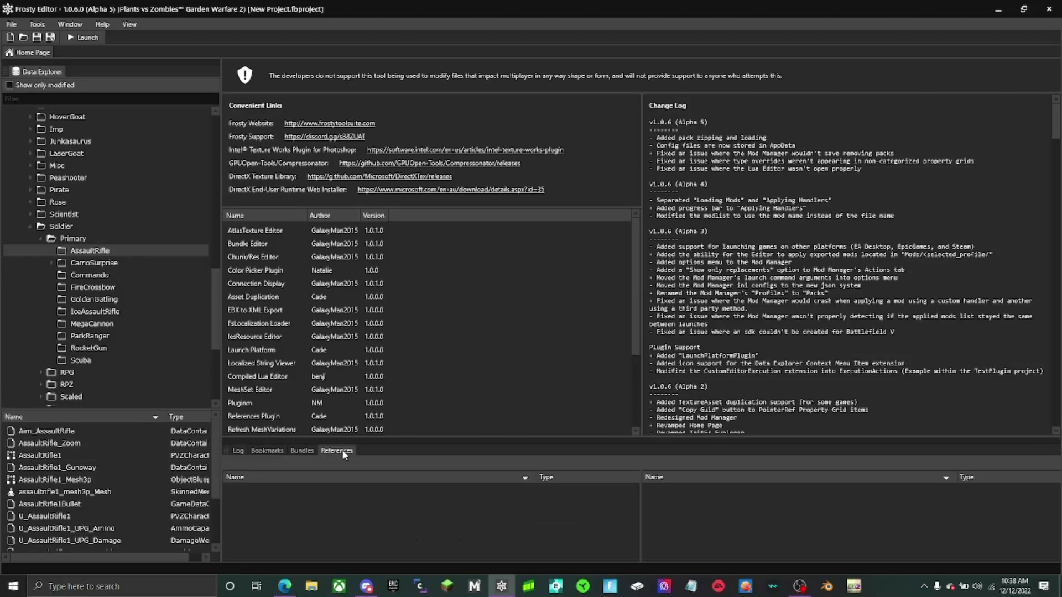
click(105, 452)
- Try to duplicate the AssaultRifle1 weapon blueprint within its folder under a new name
right_click(104, 450)
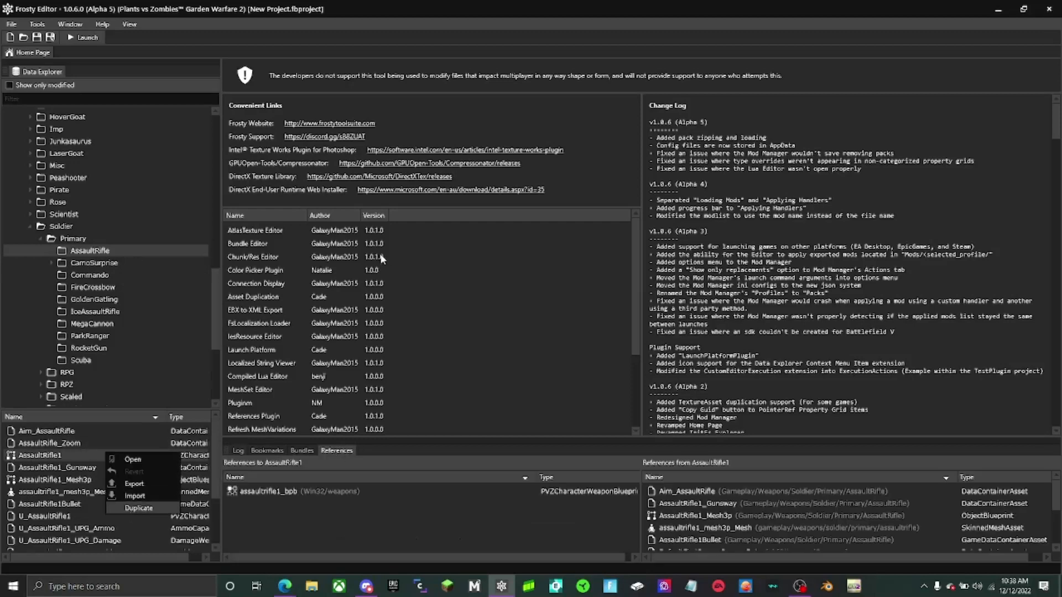
click(128, 510)
drag(513, 172, 301, 167)
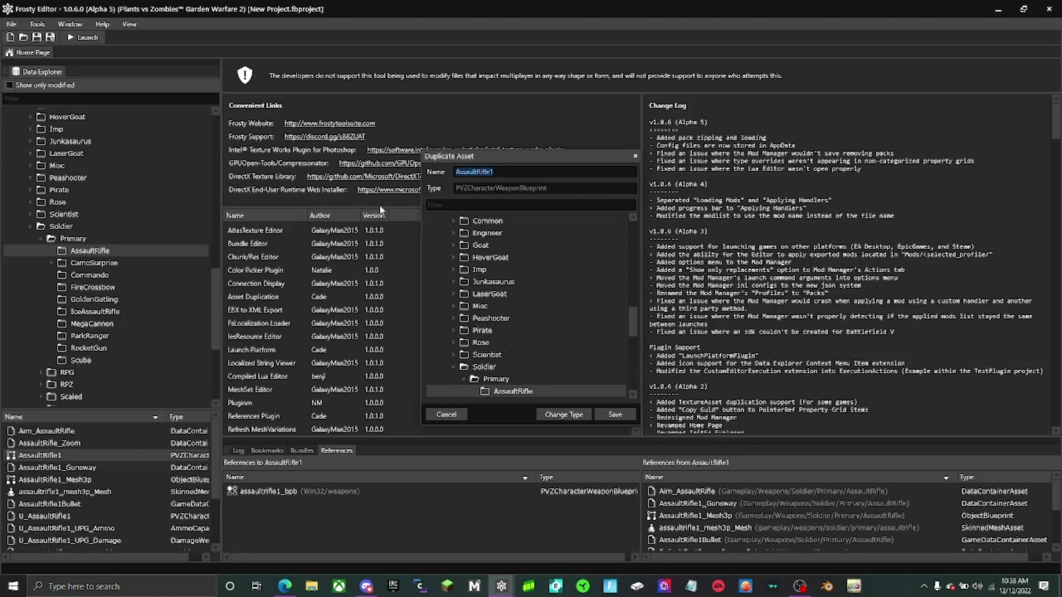
text(a)
click(613, 415)
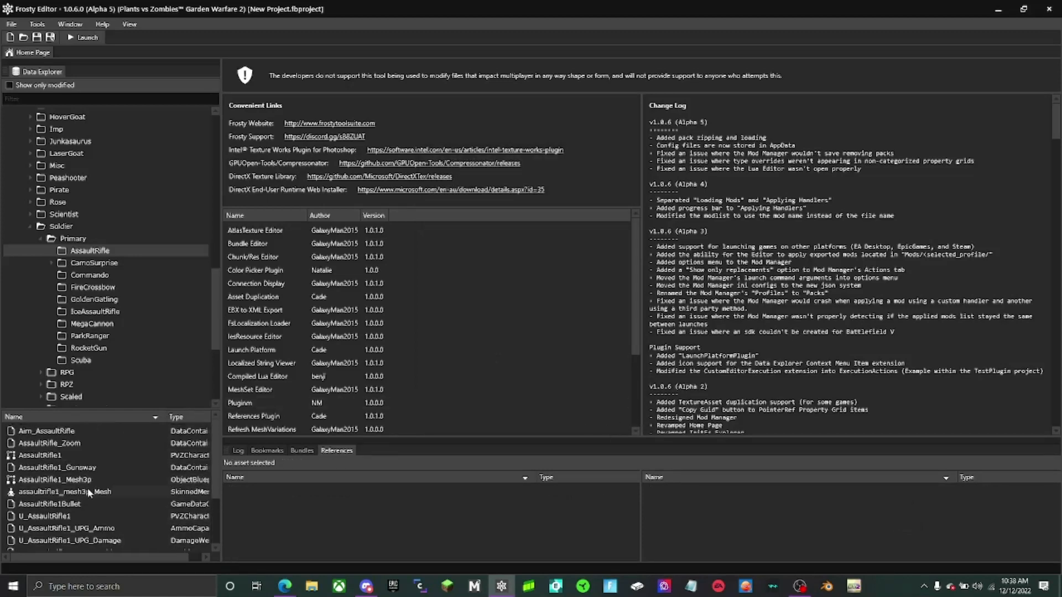
- Duplicate the AssaultRifle1 weapon blueprint in the AssaultRifle folder with the name "a"
right_click(34, 458)
click(67, 513)
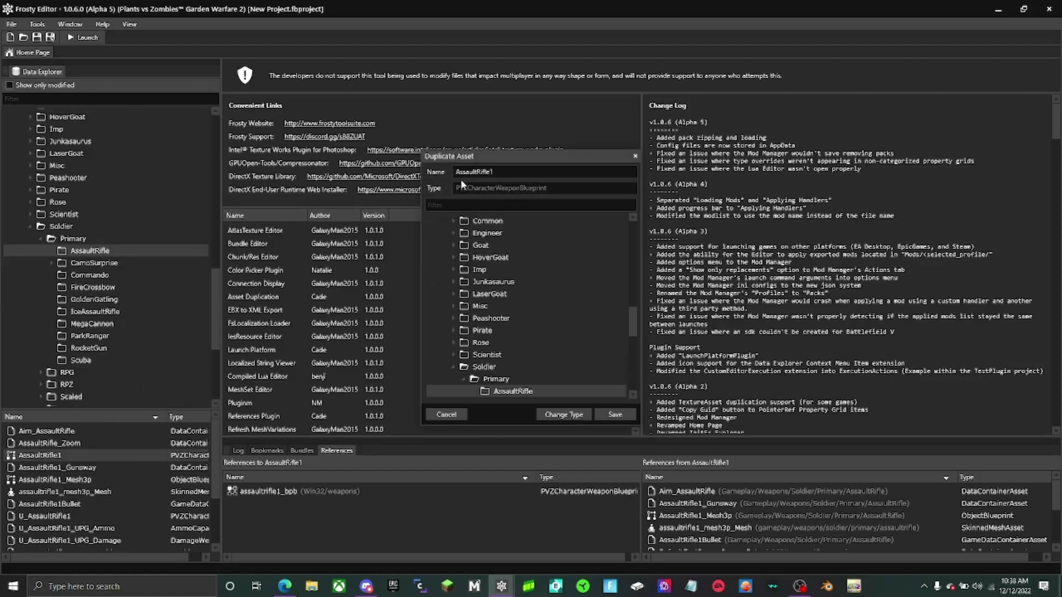
double_click(499, 170)
text(a)
key(Return)
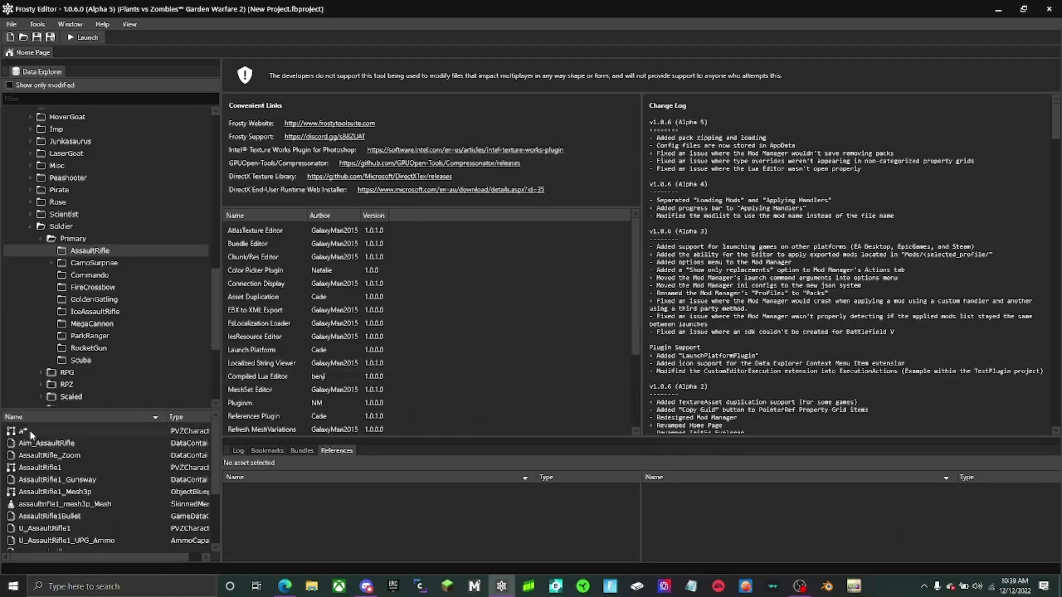
click(29, 430)
right_click(28, 430)
click(83, 478)
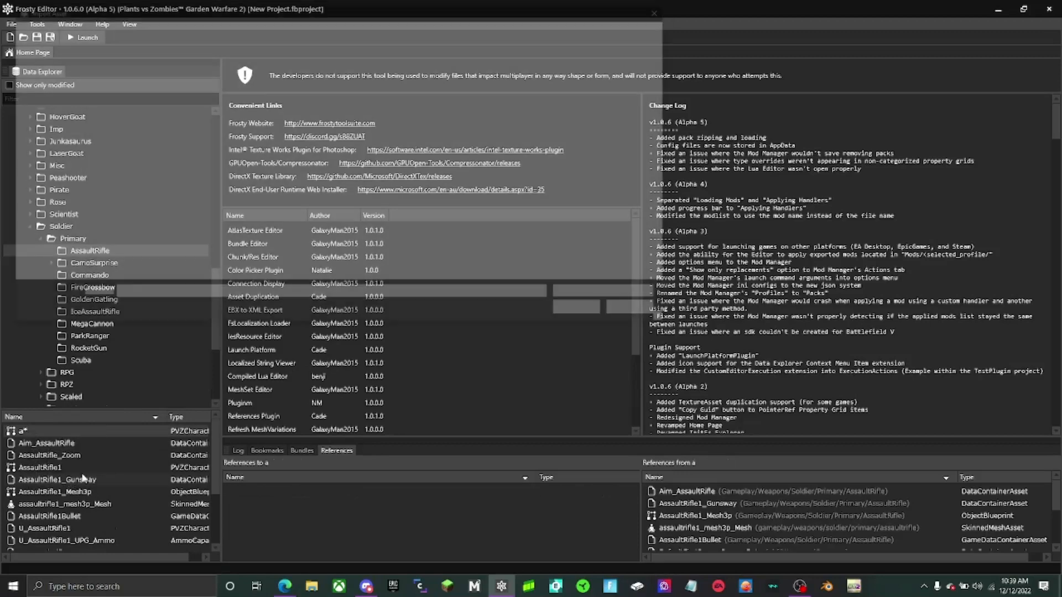
key(Escape)
- Expand the FX folder and look through the FX and Gameplay subfolders, including the class folders under Weapons
scroll(37, 265, up, 15)
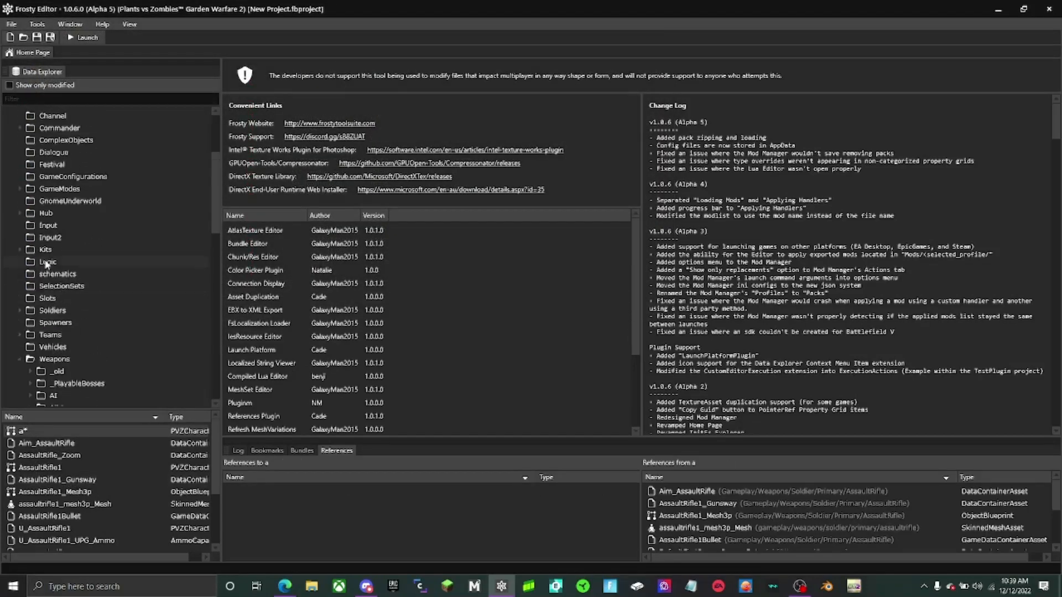
click(9, 200)
scroll(13, 307, down, 9)
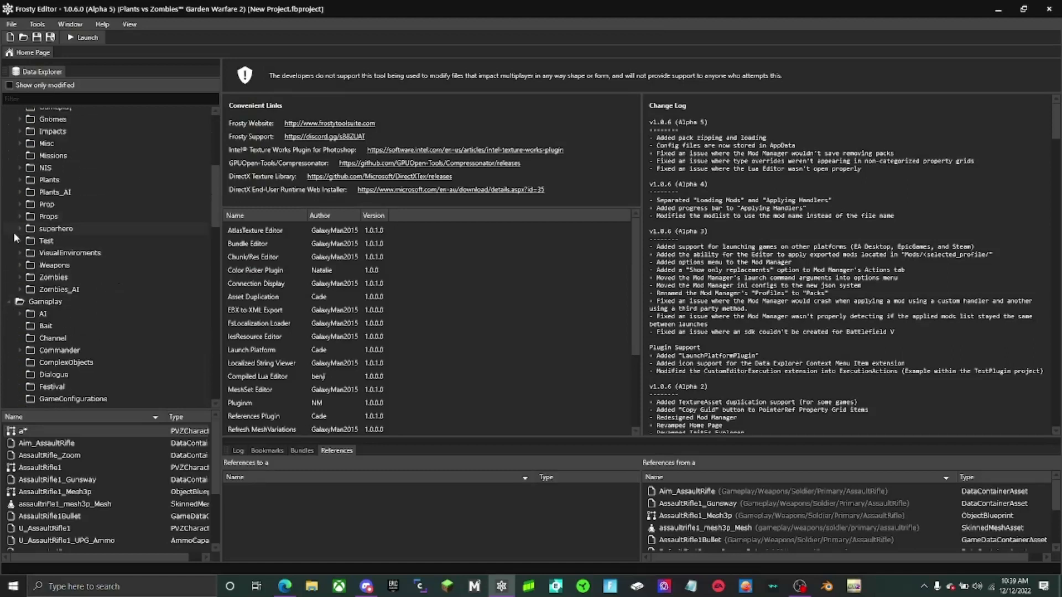
scroll(39, 329, down, 8)
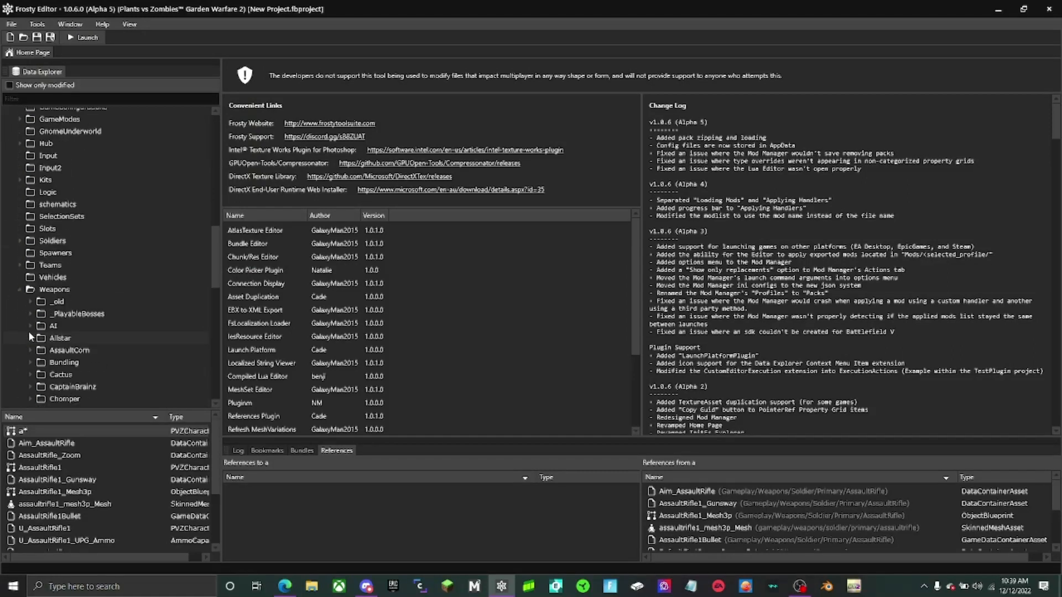
scroll(28, 331, down, 1)
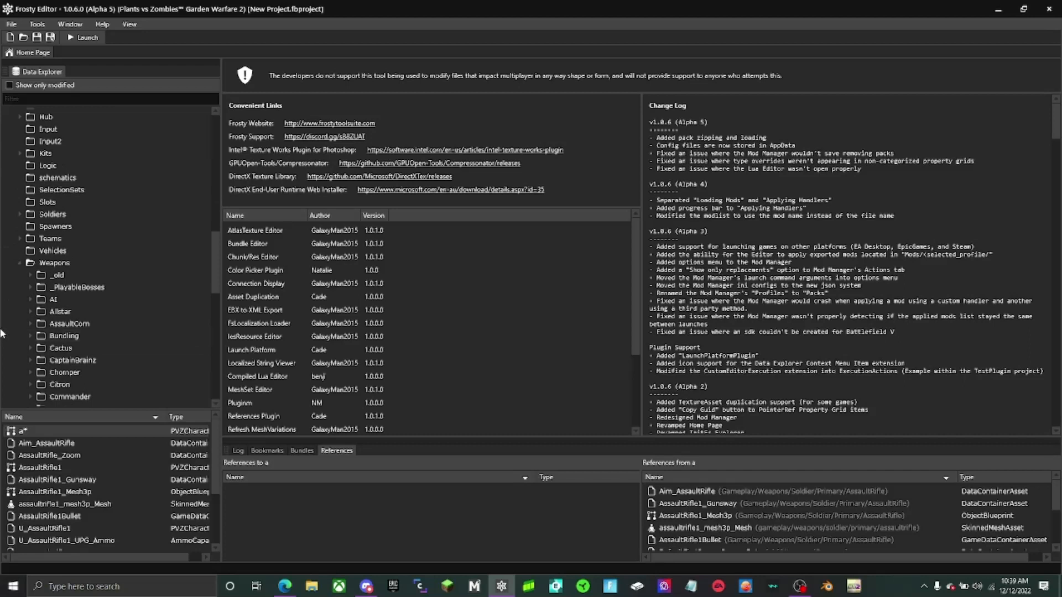
scroll(63, 307, up, 2)
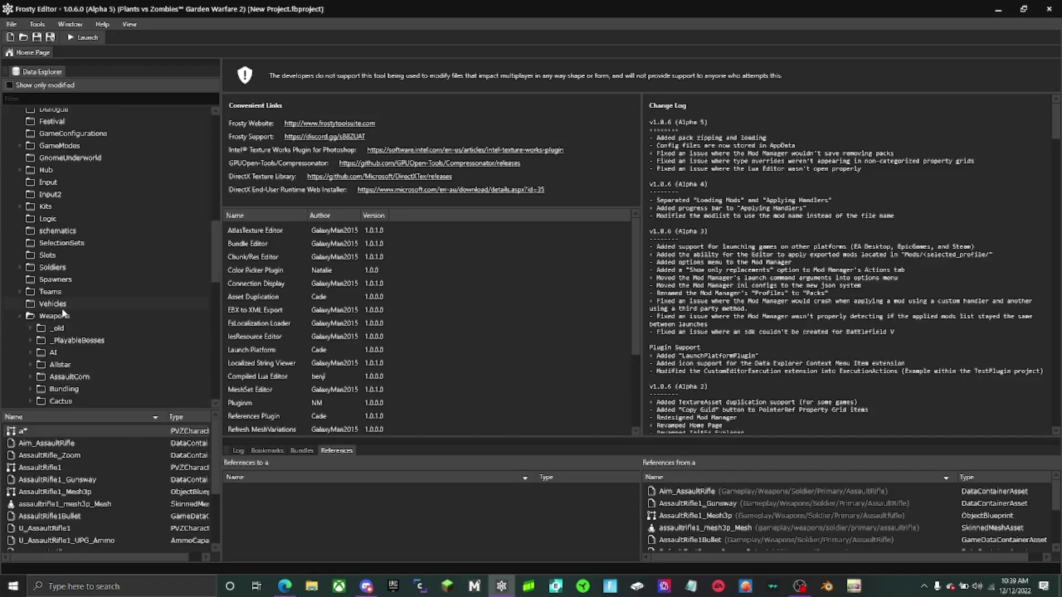
scroll(62, 310, down, 7)
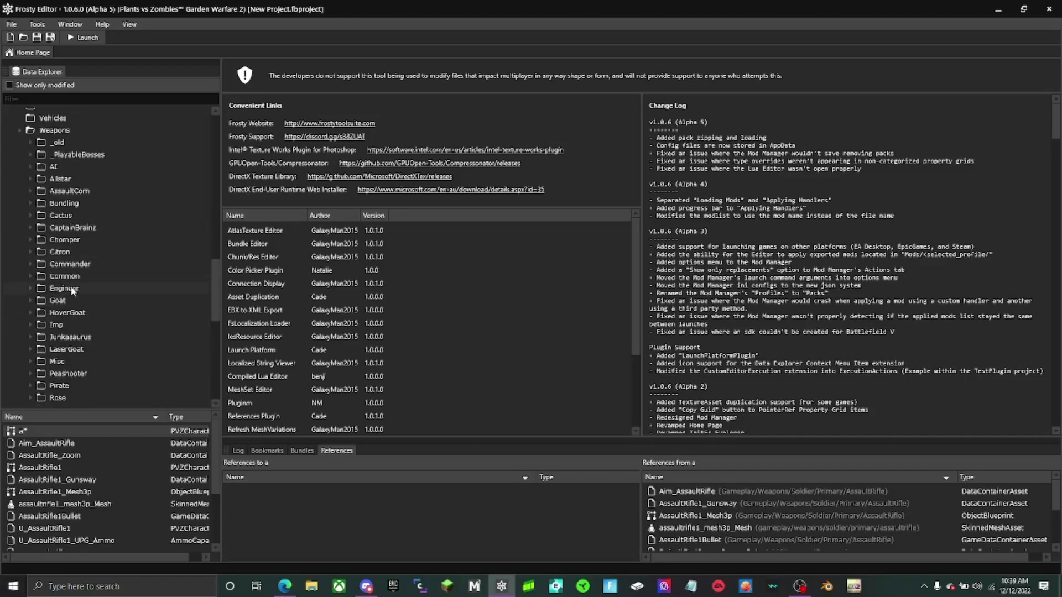
scroll(73, 284, down, 5)
scroll(75, 286, down, 1)
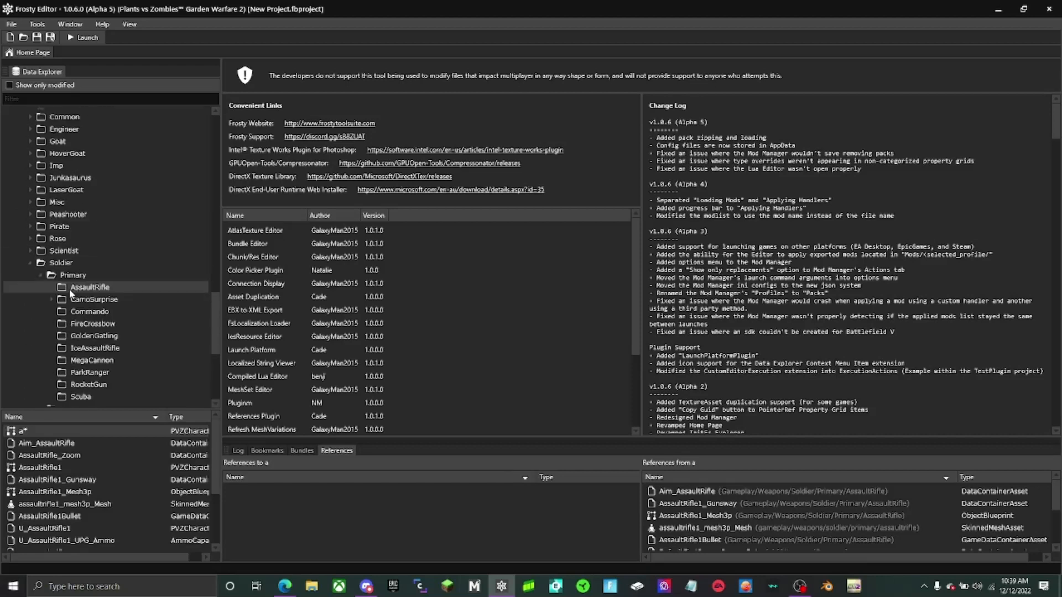
scroll(70, 292, up, 2)
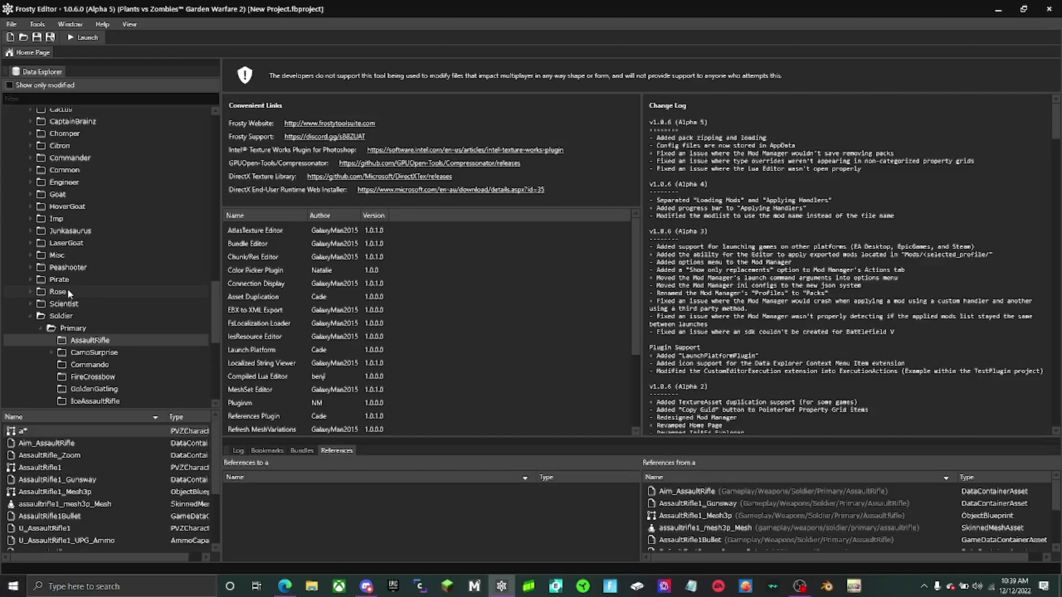
scroll(68, 291, up, 6)
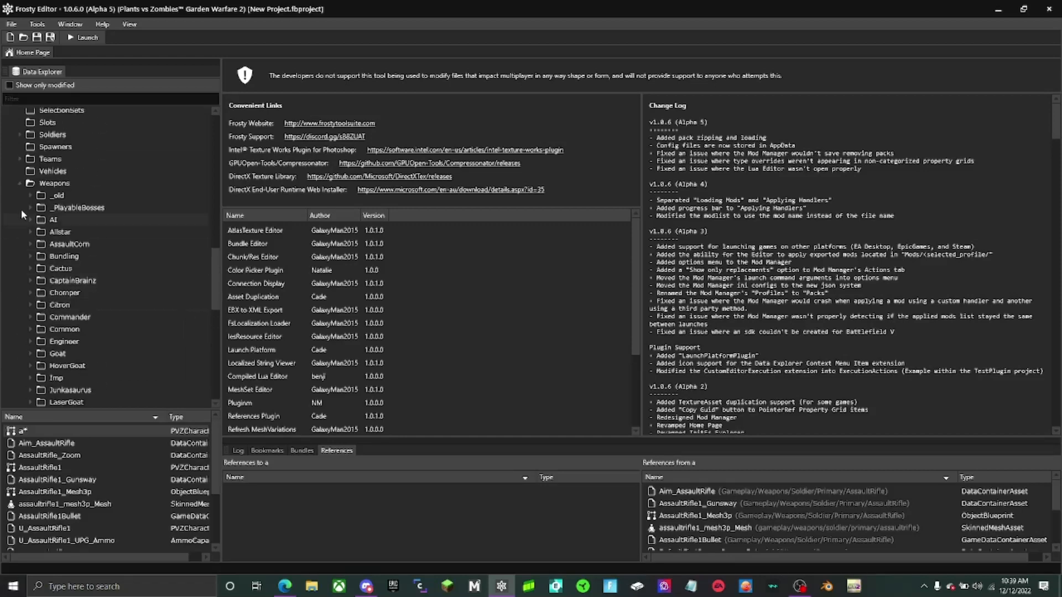
- Open Weapons/AI/Gnome/GnomeBomb and locate the FX_Gnomes_Bomb_SelfDestruct_Explosion effect in the data explorer from the references of GnomeBomb_Projectile
click(29, 219)
double_click(40, 232)
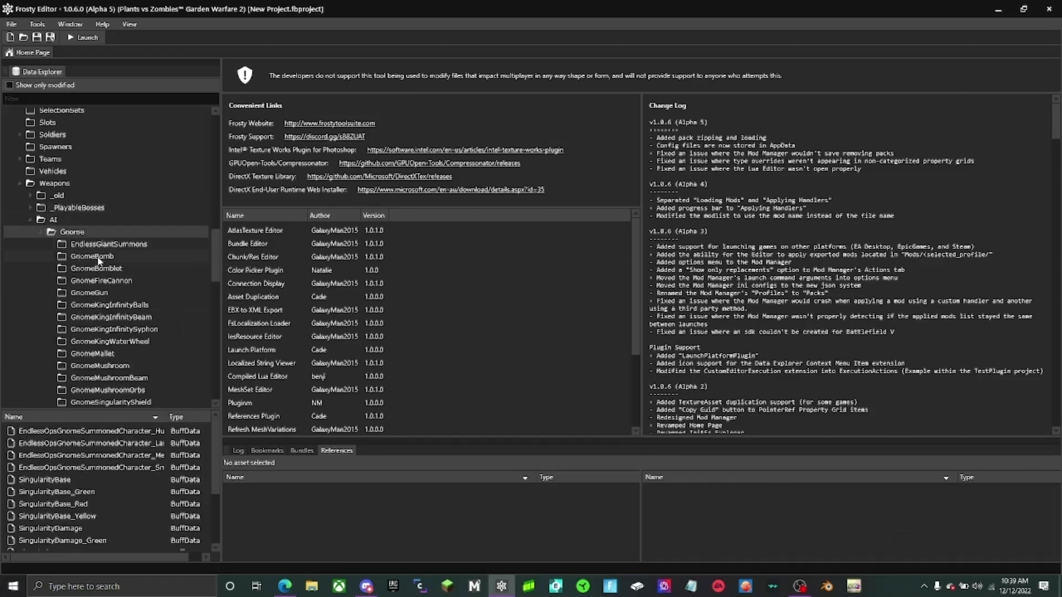
click(94, 256)
click(97, 455)
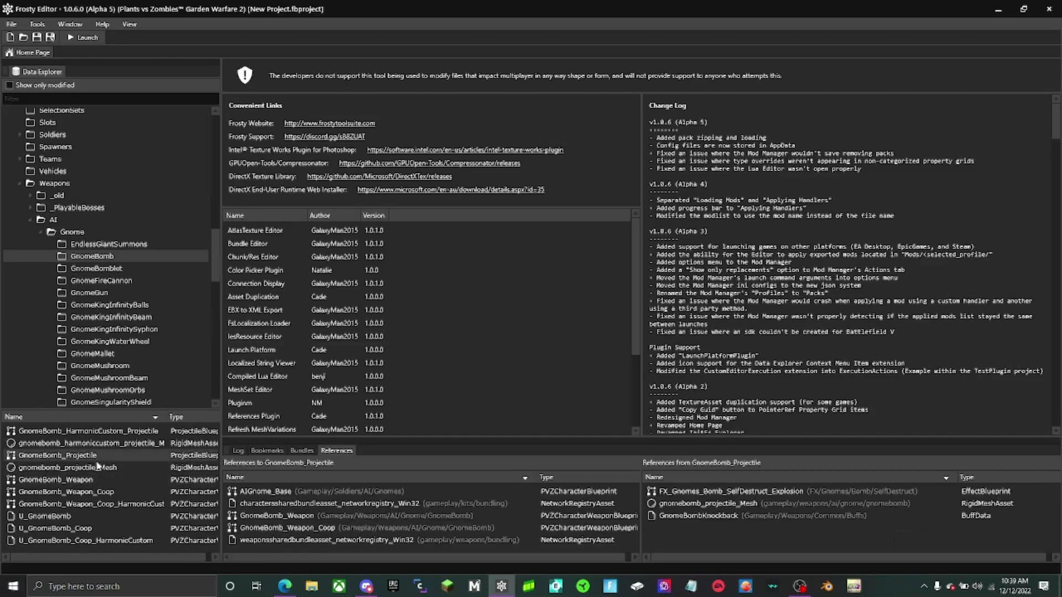
right_click(743, 496)
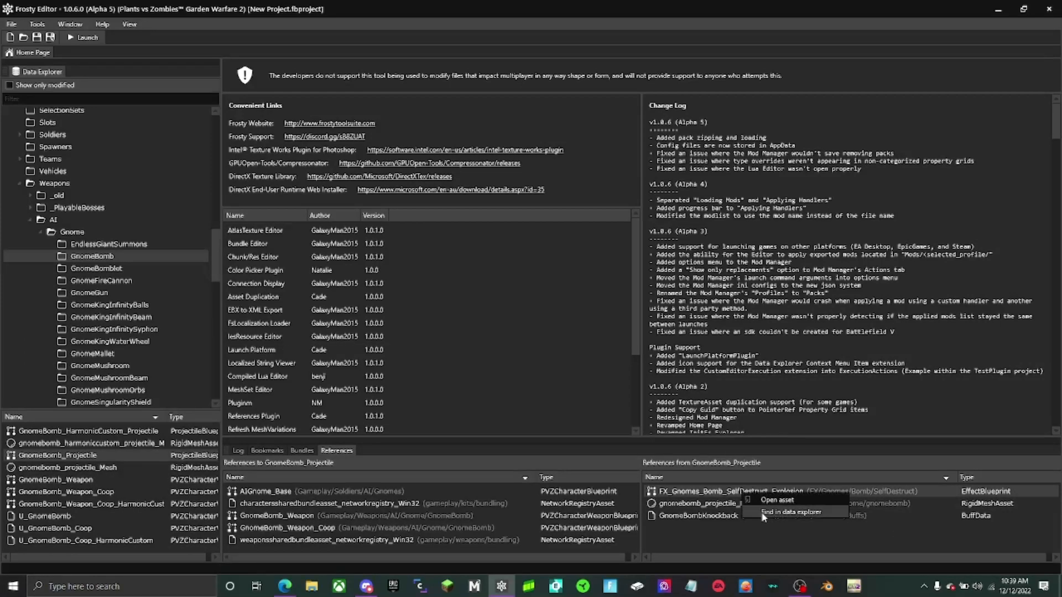
click(790, 512)
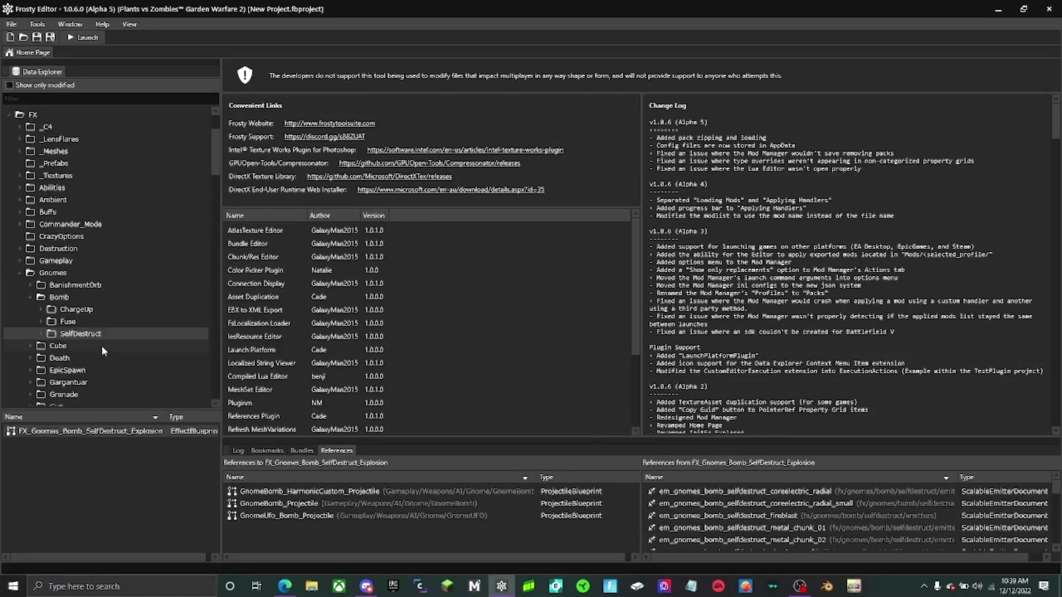
- Collapse the Bomb folder and open the Grenade folder under FX/Gnomes
click(31, 296)
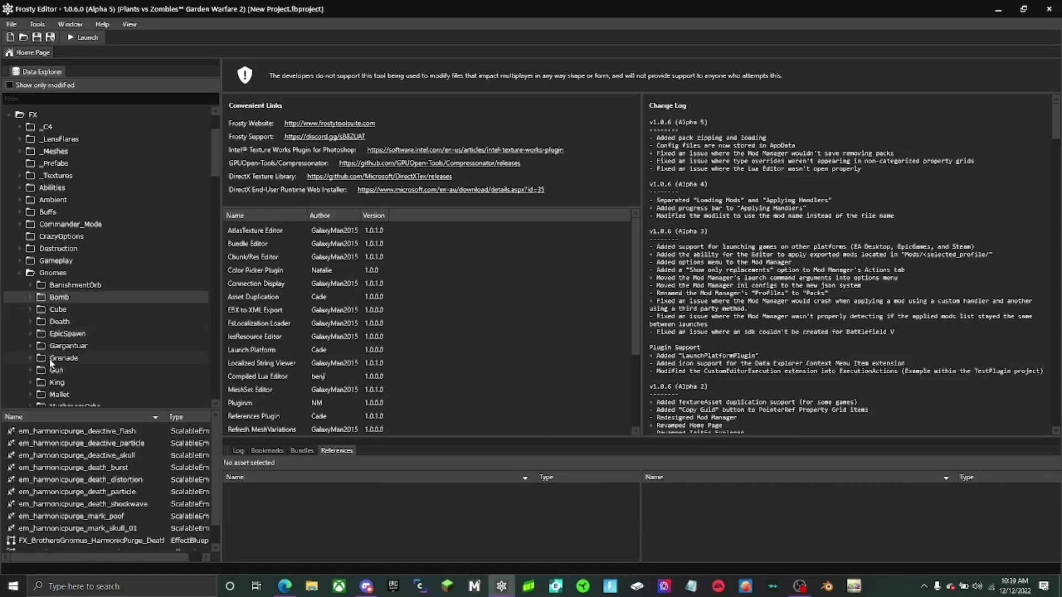
scroll(51, 363, down, 1)
click(62, 331)
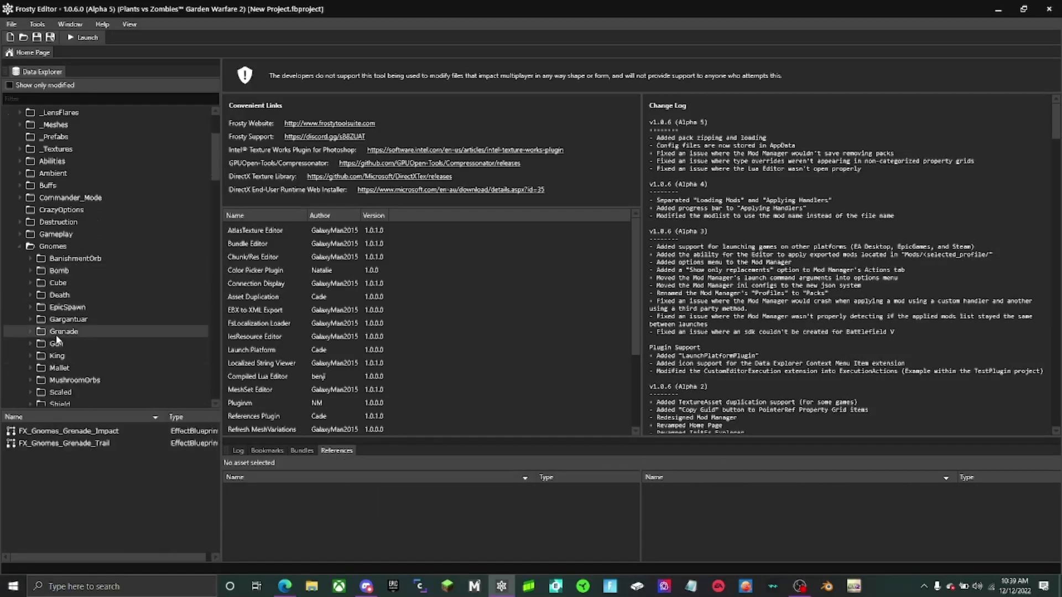
- Export the FX_Gnomes_Grenade_Trail effect as a binary (.bin) file to the .bins folder with the default export settings
click(80, 443)
right_click(81, 443)
click(107, 468)
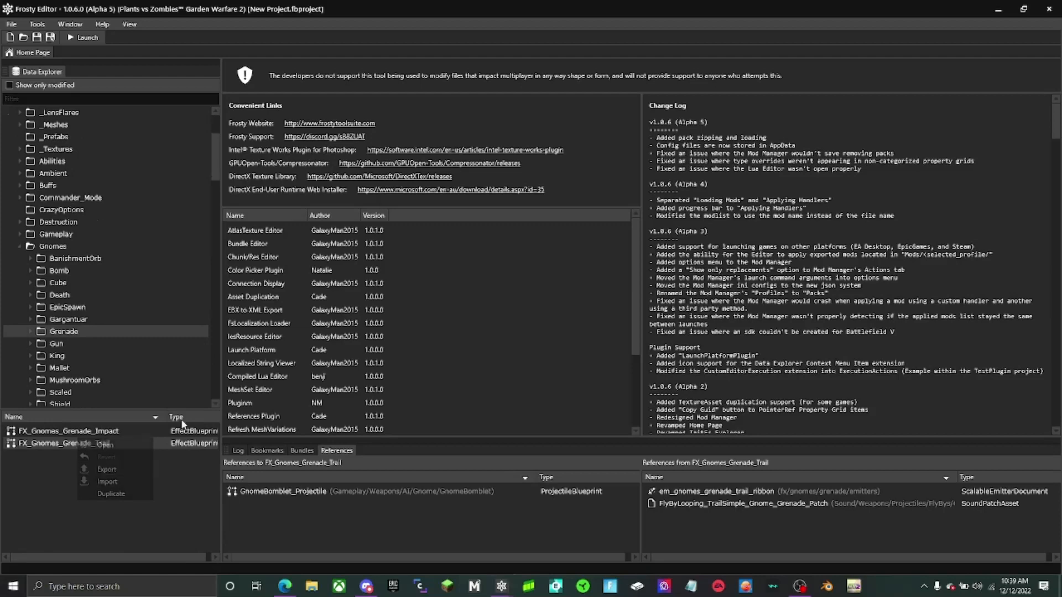
click(654, 425)
click(263, 288)
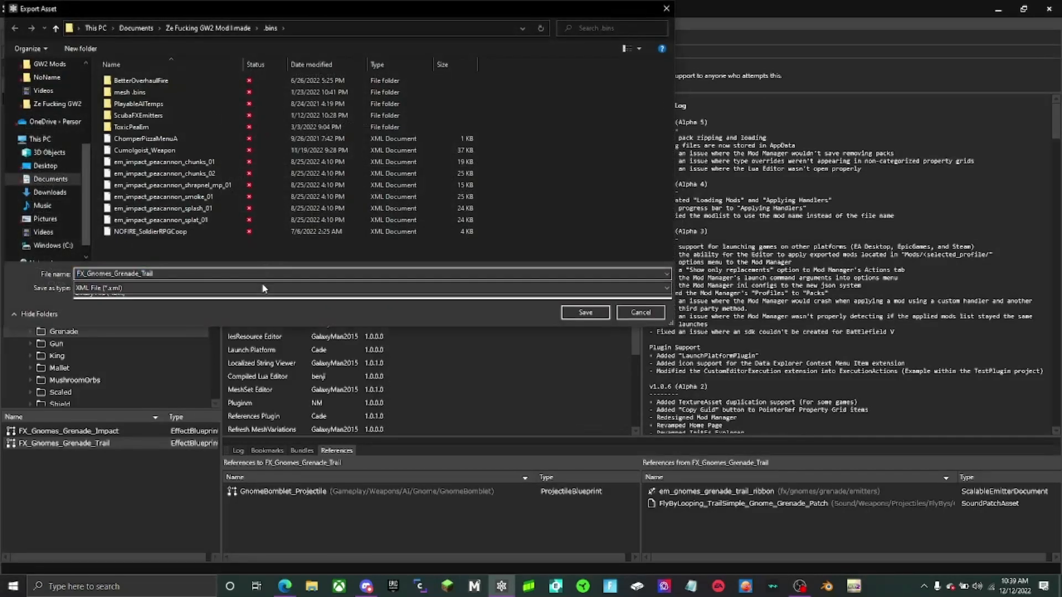
click(265, 308)
click(565, 316)
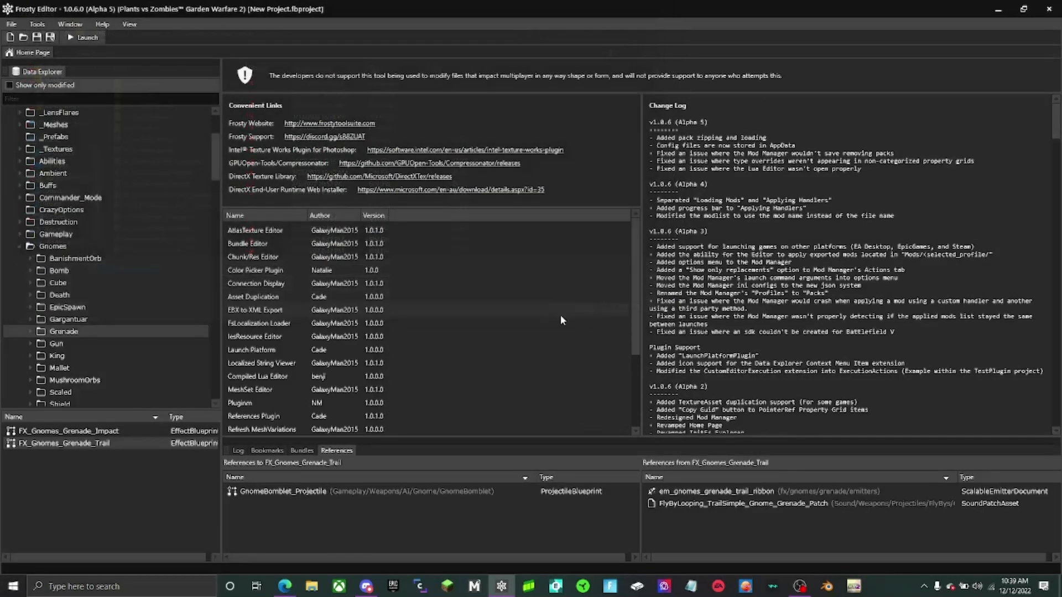
right_click(127, 431)
click(138, 465)
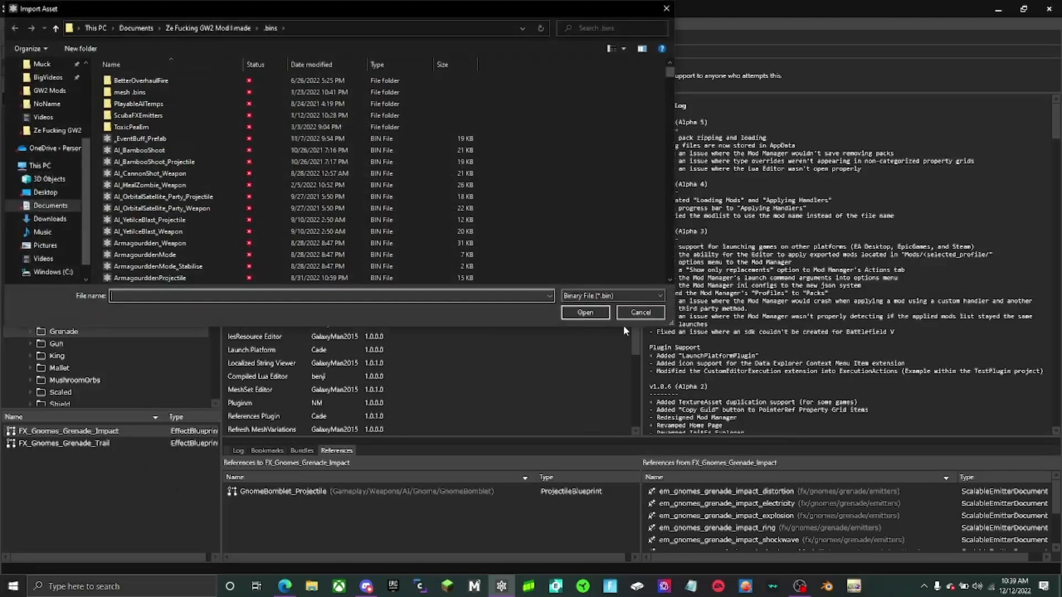
click(636, 313)
- Export the FX_Gnomes_Grenade_Impact effect as a binary (.bin) file to the .bins folder with the default export settings
right_click(106, 433)
click(123, 469)
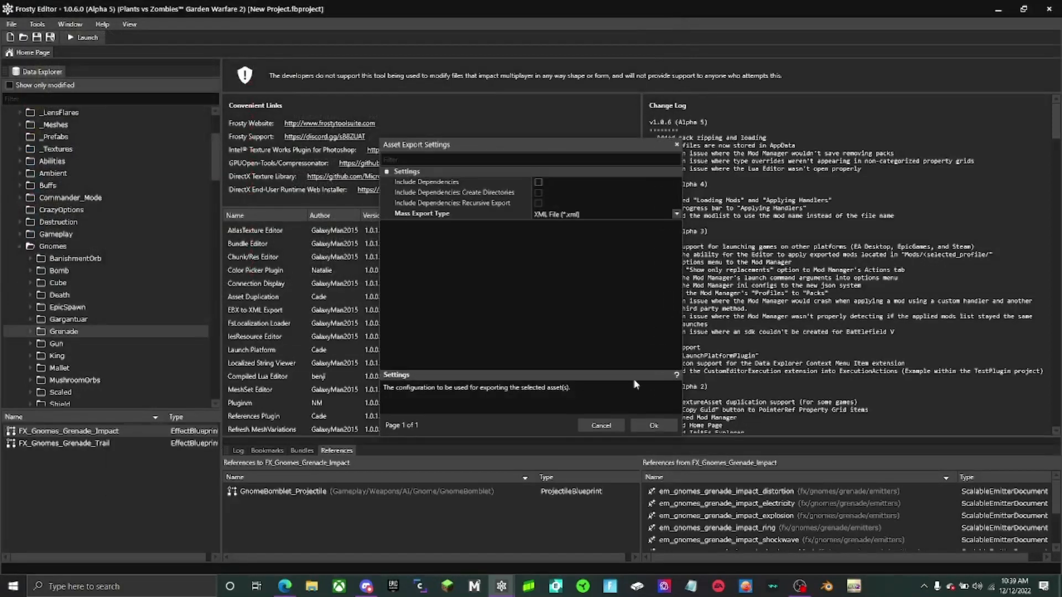
click(643, 429)
click(131, 288)
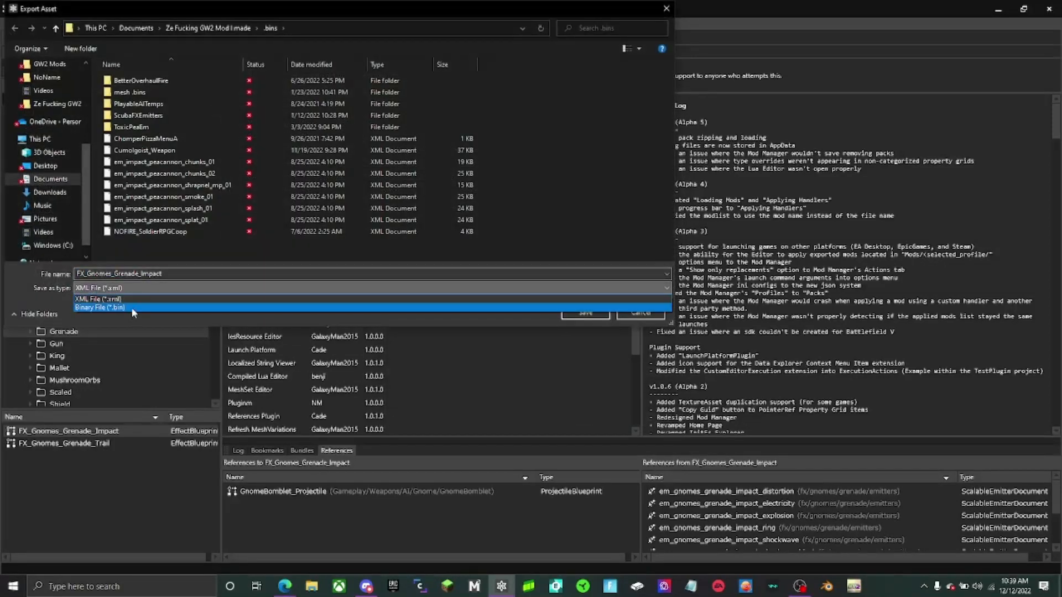
click(131, 309)
click(602, 317)
- Open the Grenade emitters folder and examine the references of the impact electricity and impact distortion emitters
click(30, 332)
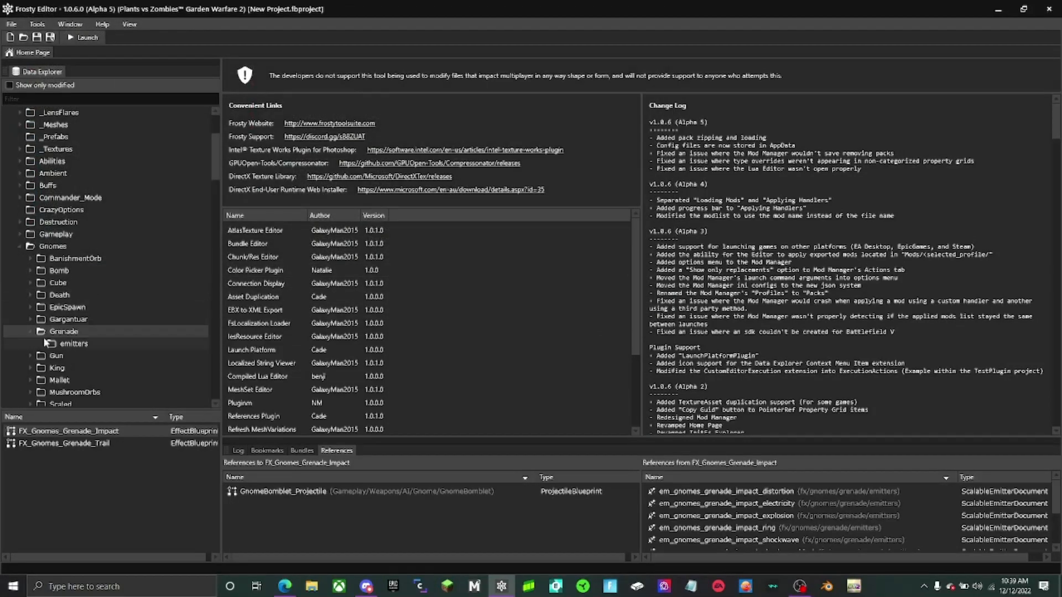
click(44, 341)
click(122, 444)
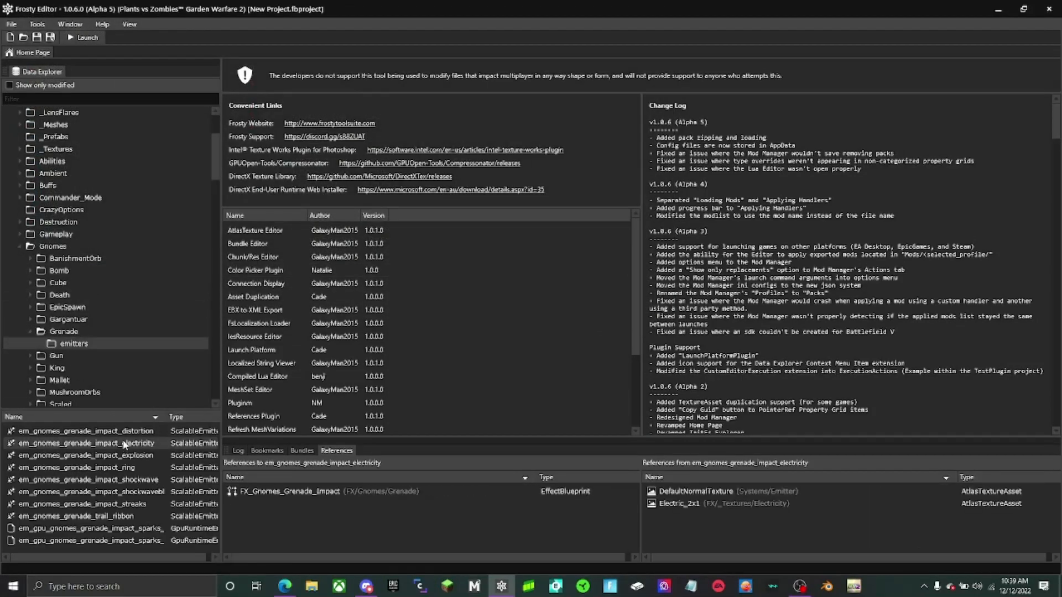
click(121, 430)
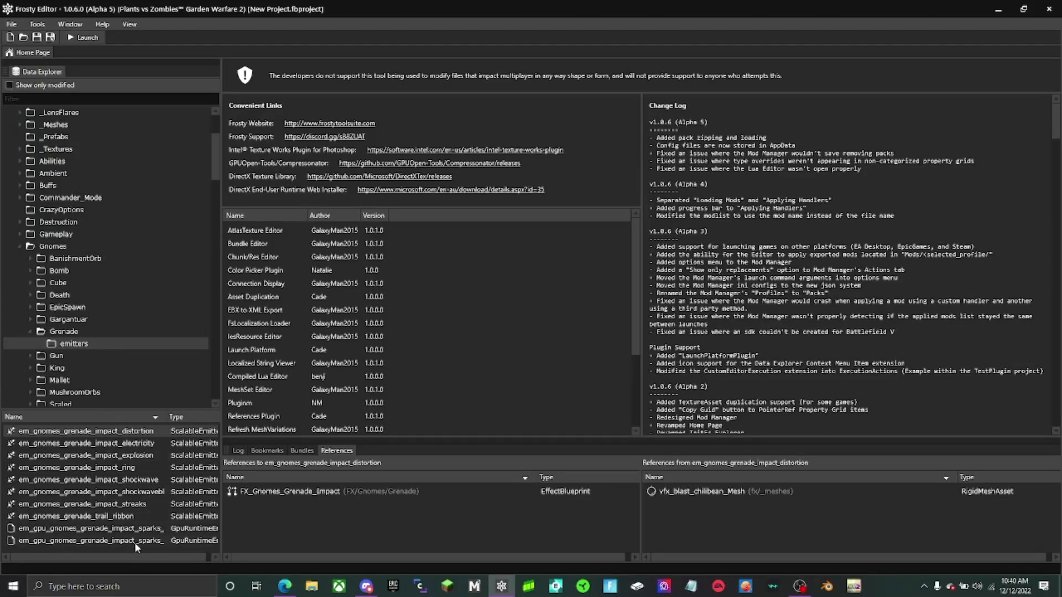
- Start exporting all the selected Grenade emitters with the mass export type set to Binary File (*.bin)
right_click(120, 474)
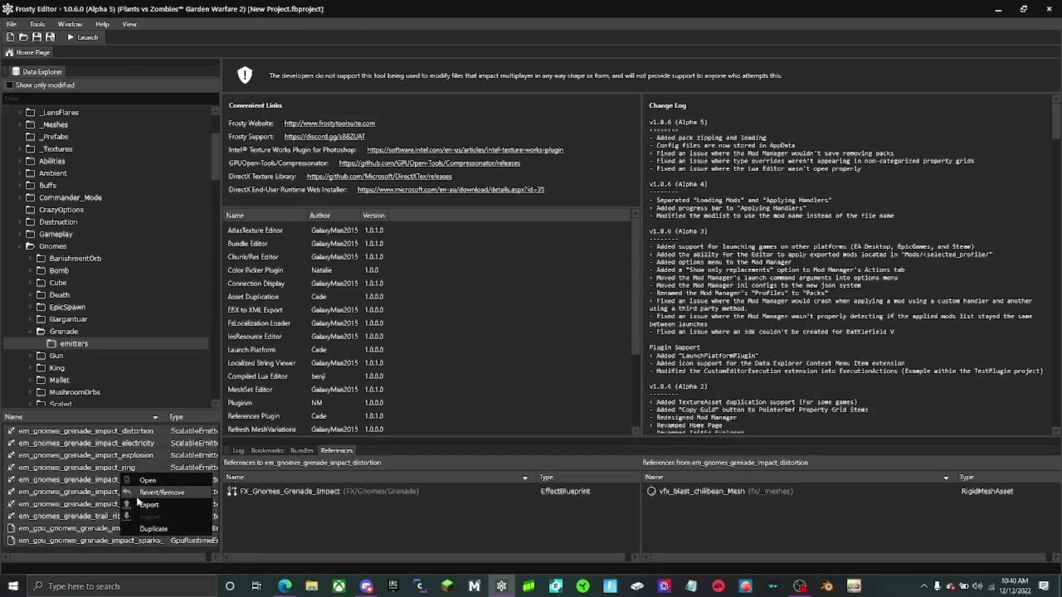
click(148, 504)
click(572, 215)
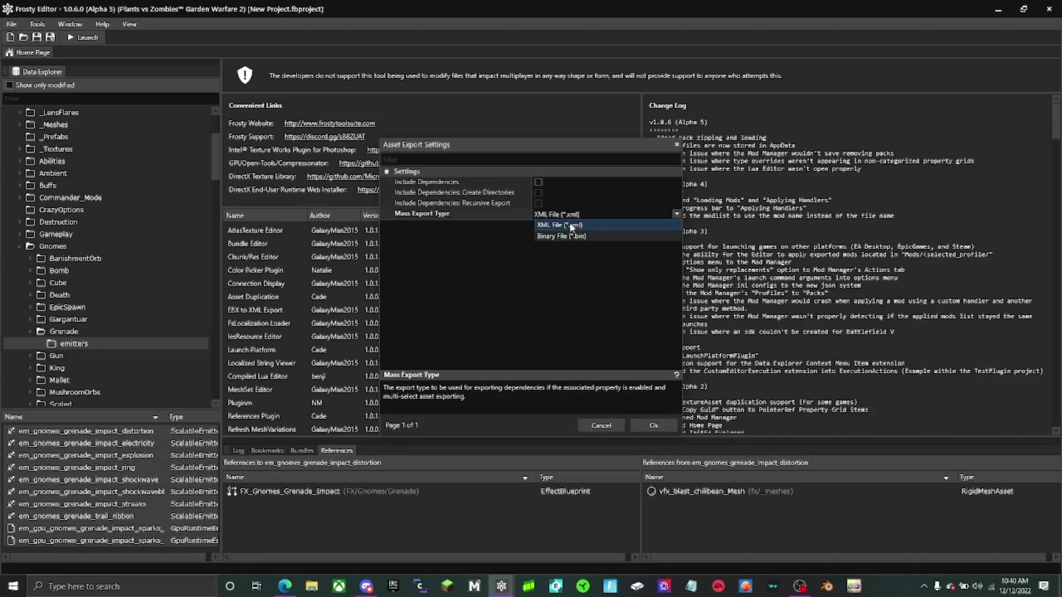
click(572, 235)
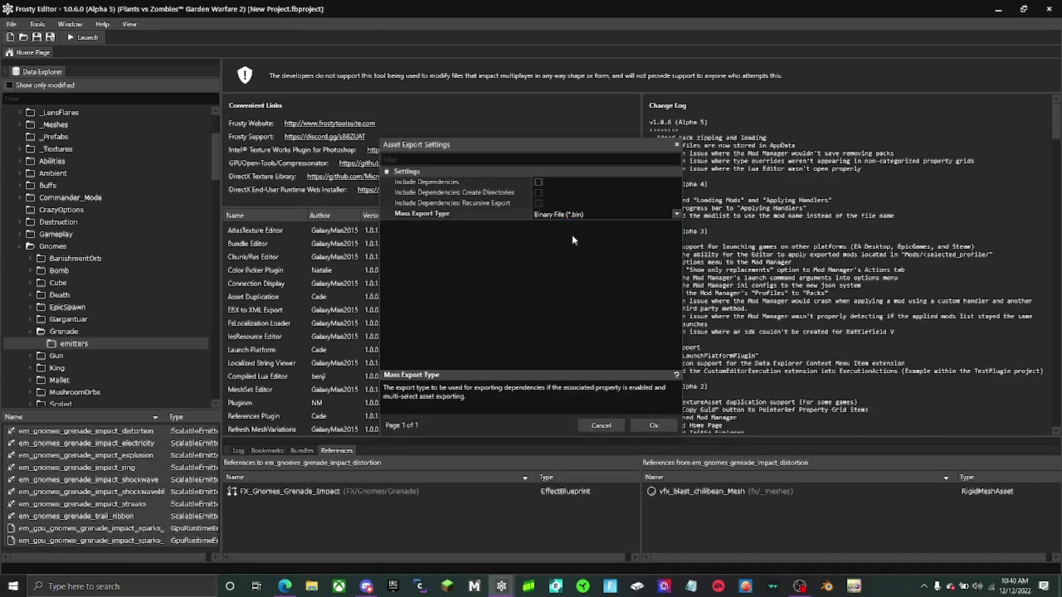
click(651, 425)
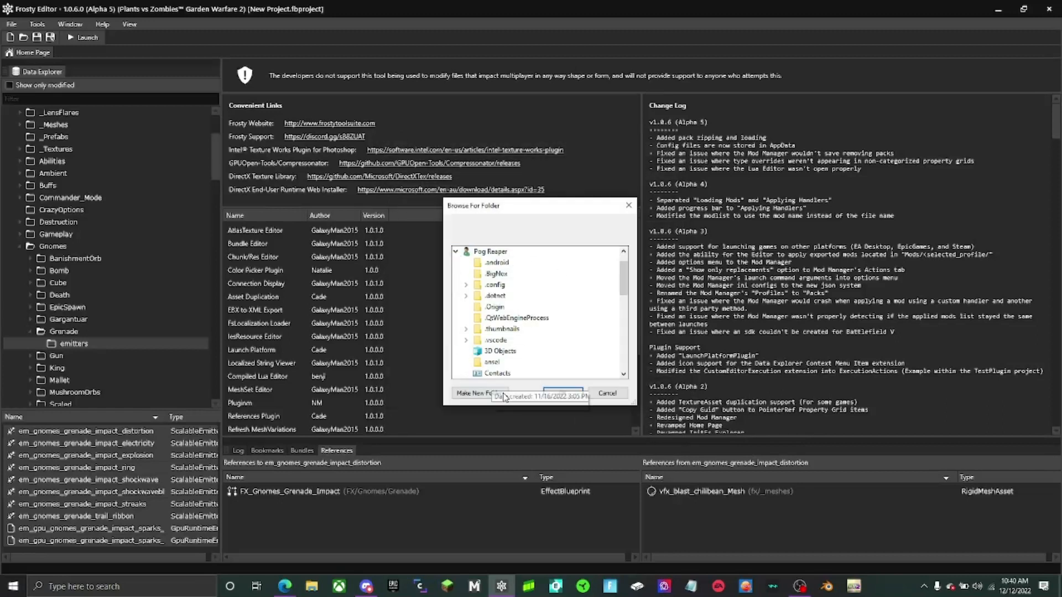
- Choose the .bins folder inside the GW2 mod folder in Documents as the destination and export the emitters there
scroll(553, 354, down, 6)
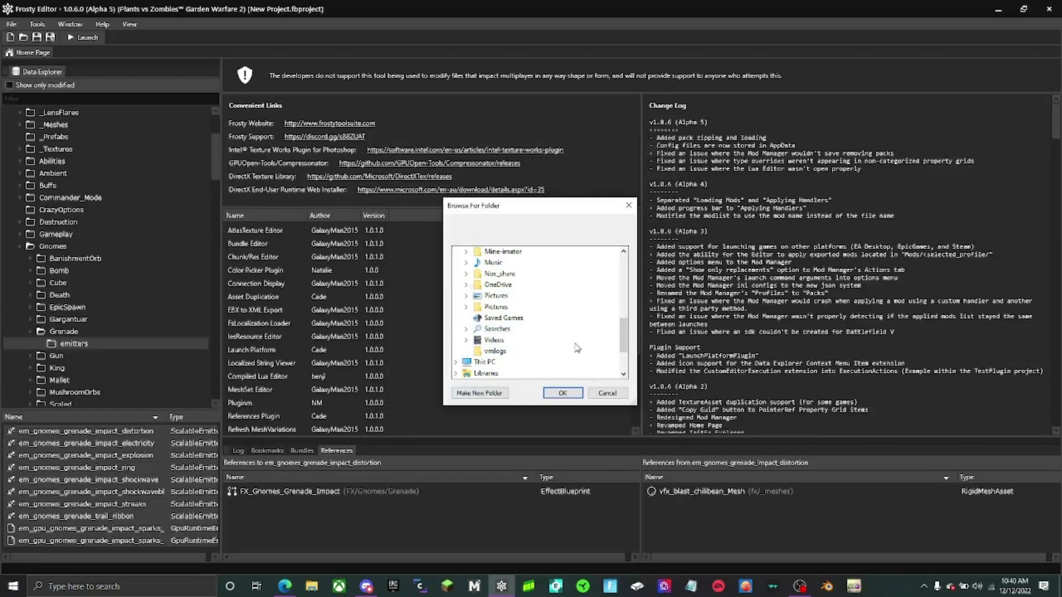
scroll(570, 349, up, 3)
click(466, 295)
scroll(516, 350, down, 9)
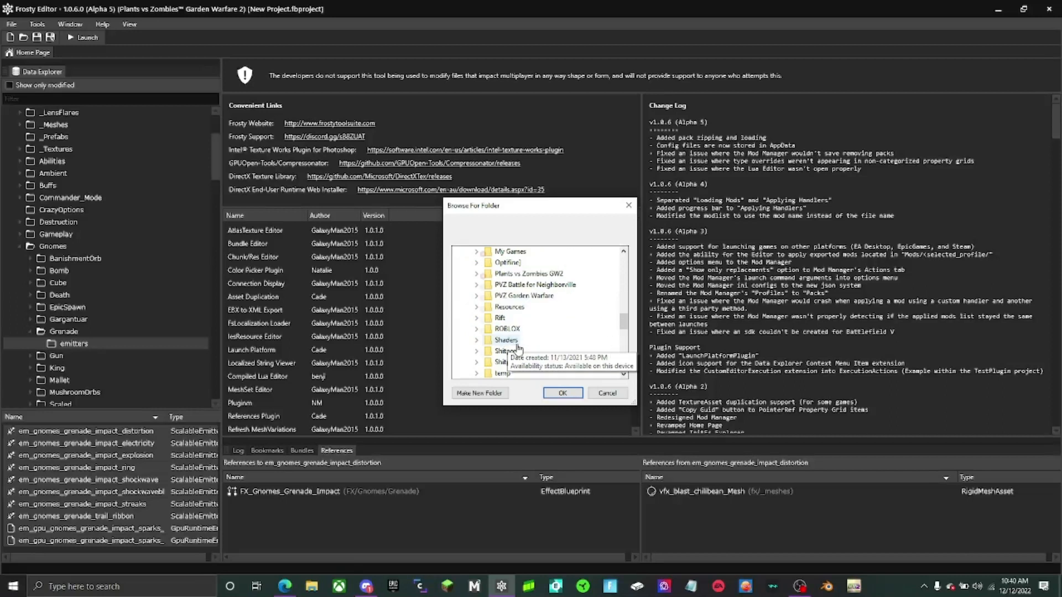
scroll(517, 348, down, 5)
scroll(516, 344, up, 1)
click(499, 320)
click(519, 265)
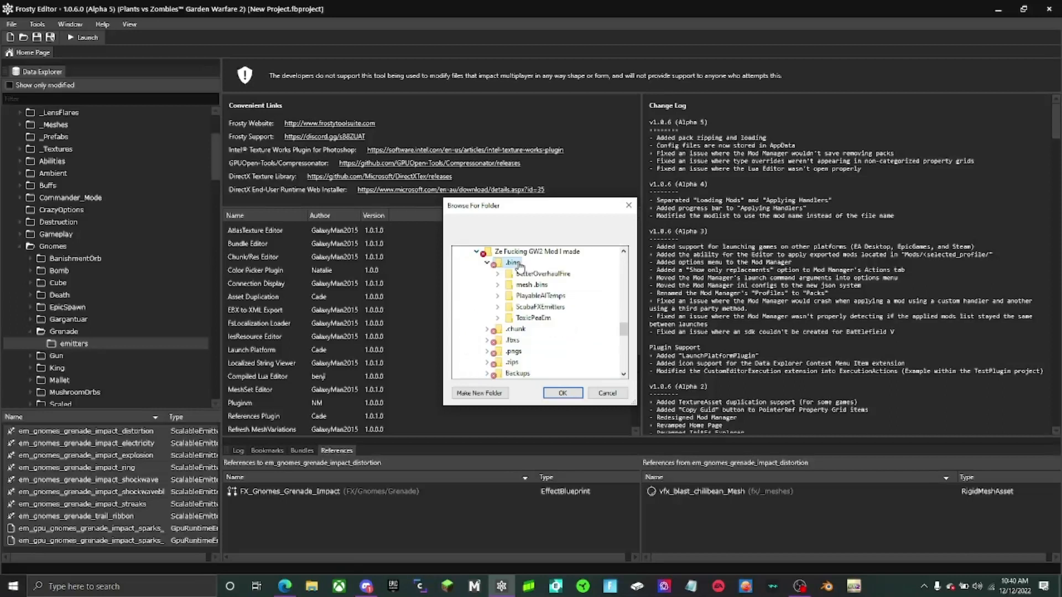
click(562, 393)
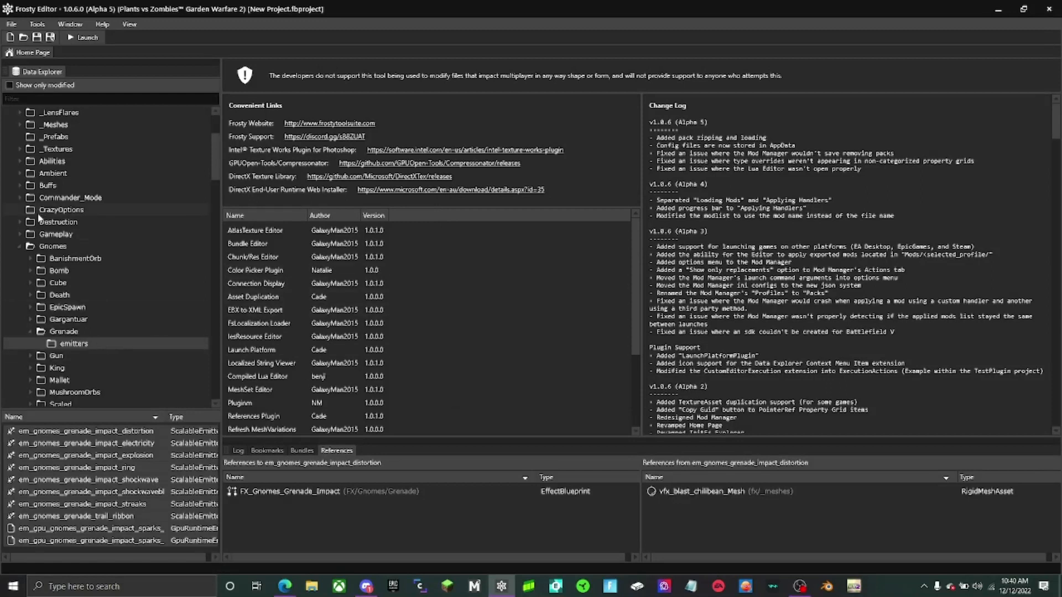
- Collapse the FX folder and open the AssaultRifle folder under Gameplay/Weapons/Soldier/Primary
scroll(27, 293, up, 4)
click(9, 203)
scroll(31, 313, down, 12)
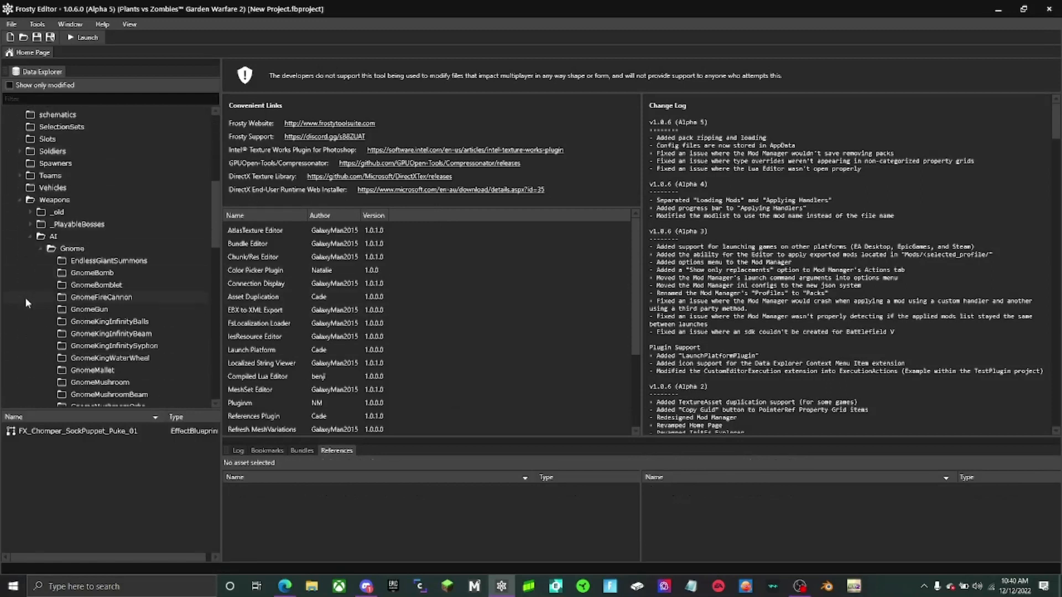
scroll(67, 326, down, 10)
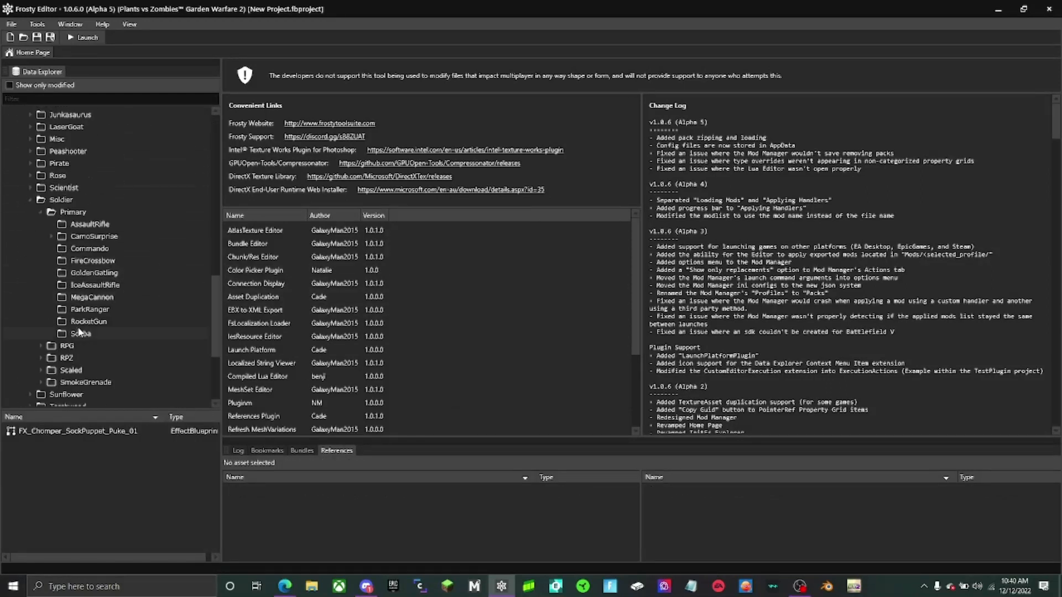
scroll(80, 332, down, 1)
click(83, 197)
- Import FX_Gnomes_Grenade_Impact.bin into the duplicated asset "a" in the AssaultRifle folder
click(42, 434)
right_click(41, 436)
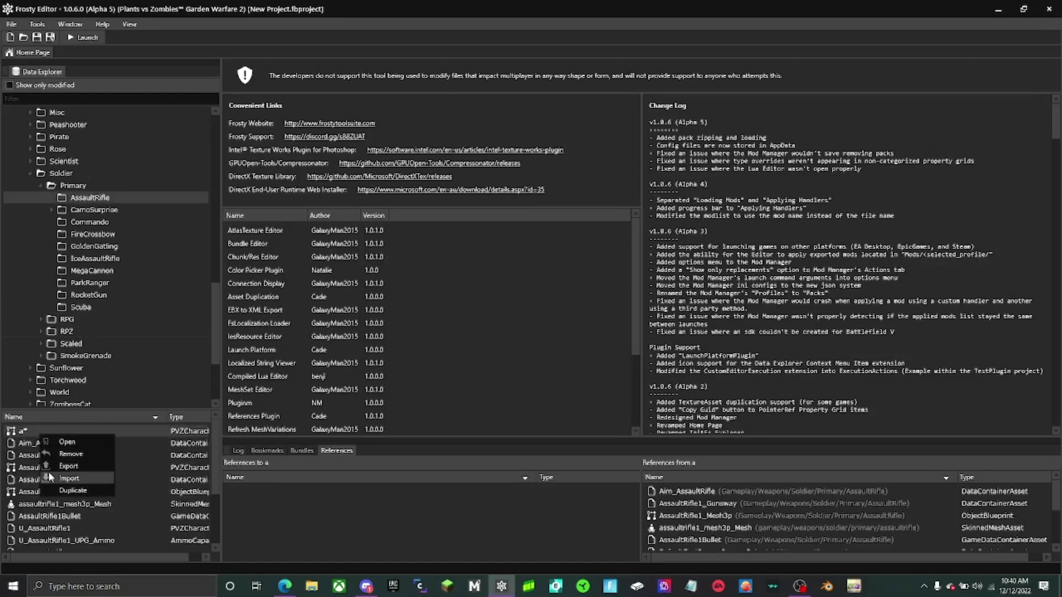
click(50, 476)
text(fx)
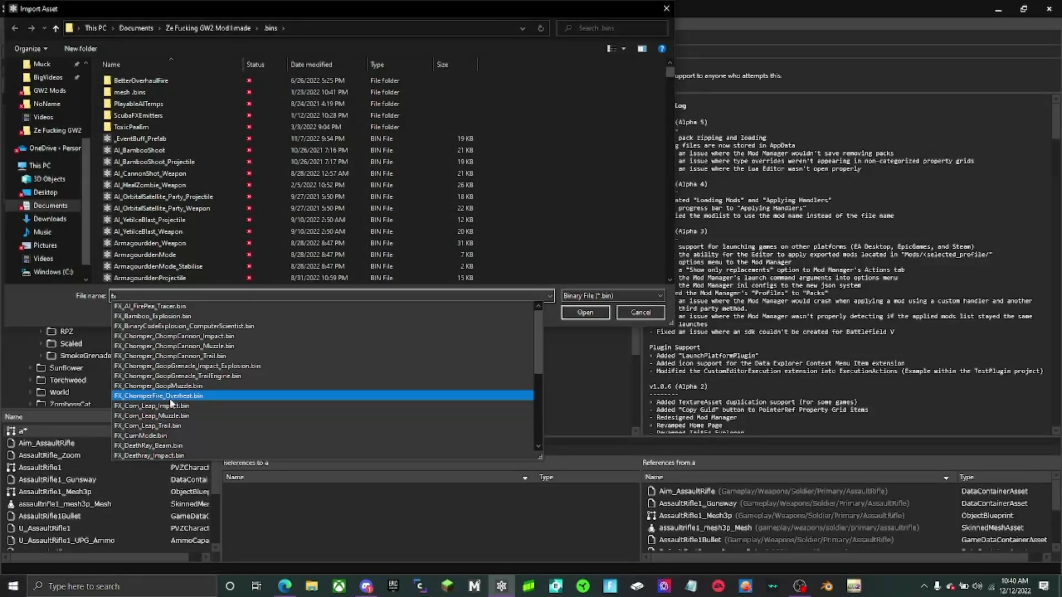
scroll(171, 404, down, 3)
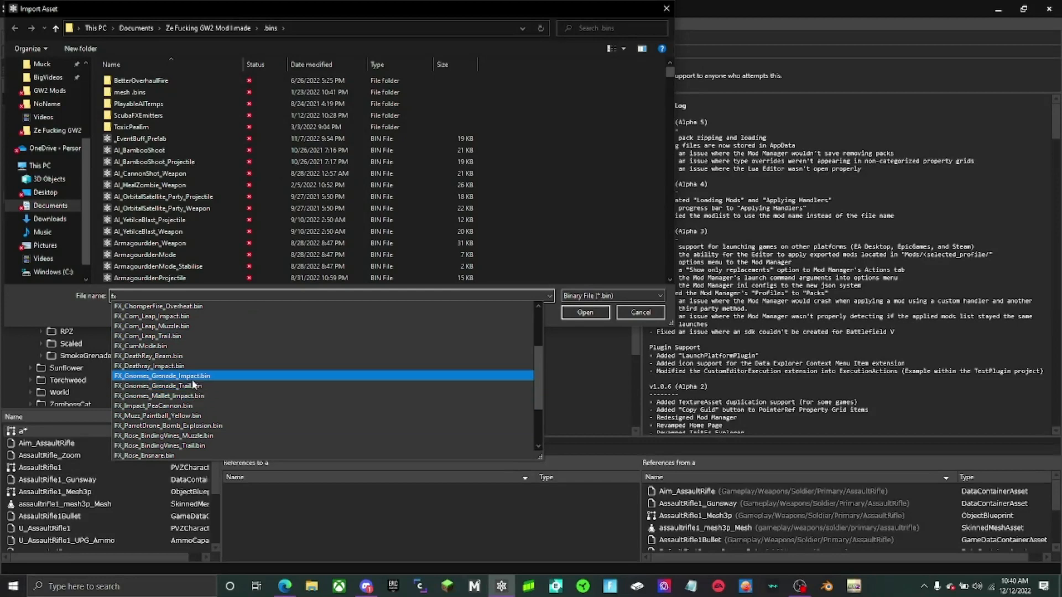
click(190, 377)
click(585, 312)
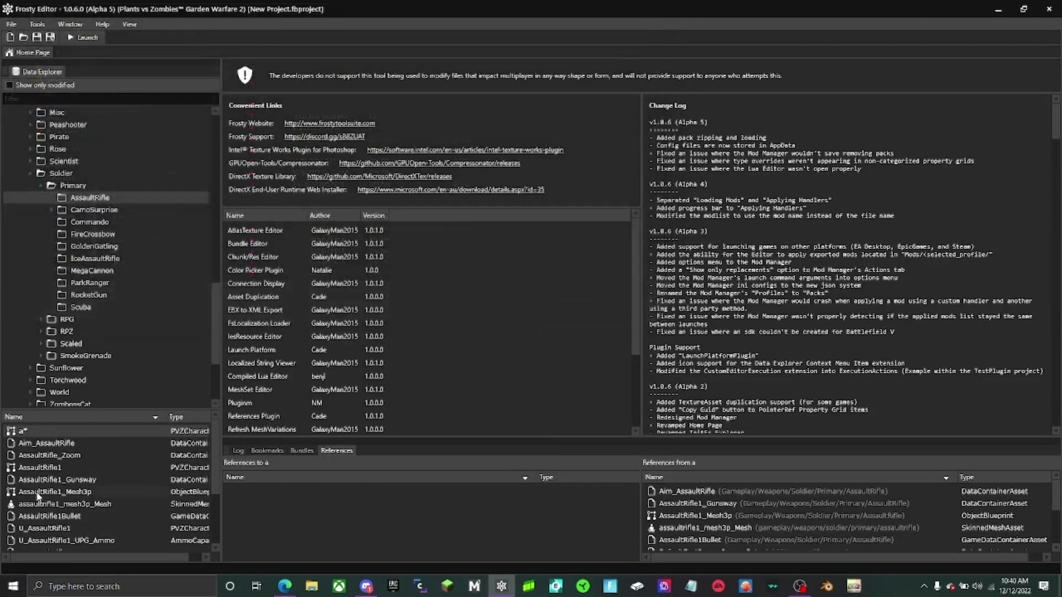
- Duplicate asset "a" under the name FX/Impact in the AssaultRifle folder
right_click(61, 436)
click(78, 487)
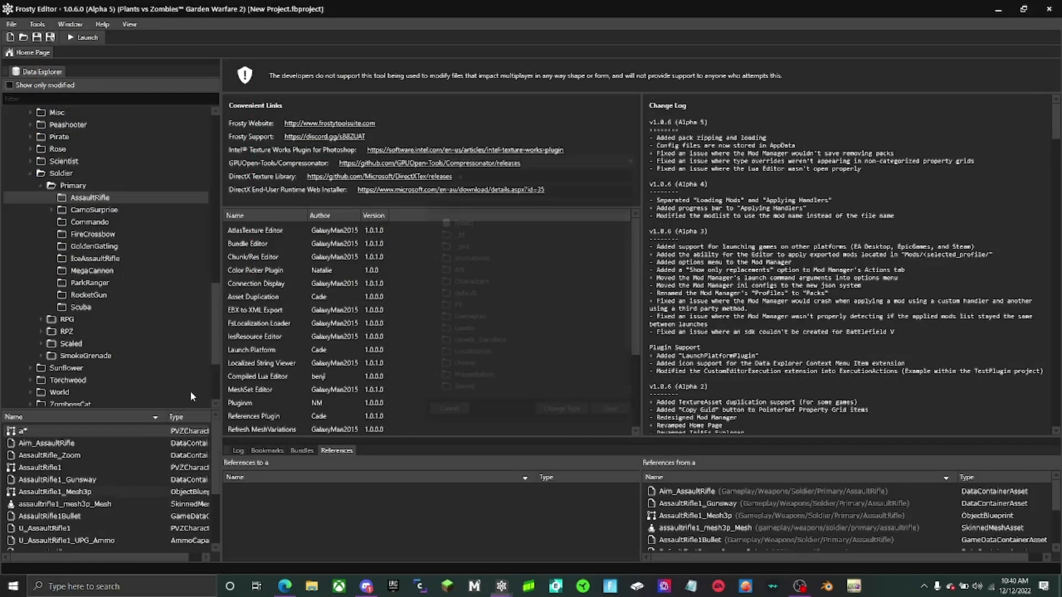
scroll(472, 347, down, 3)
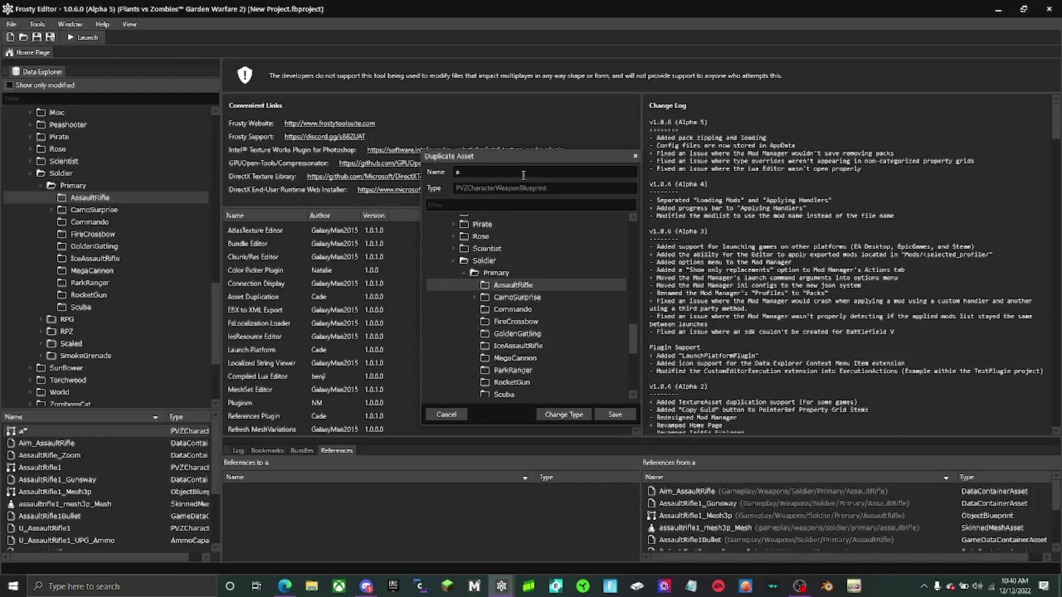
drag(523, 175, 311, 191)
text(FX/Impact)
click(616, 414)
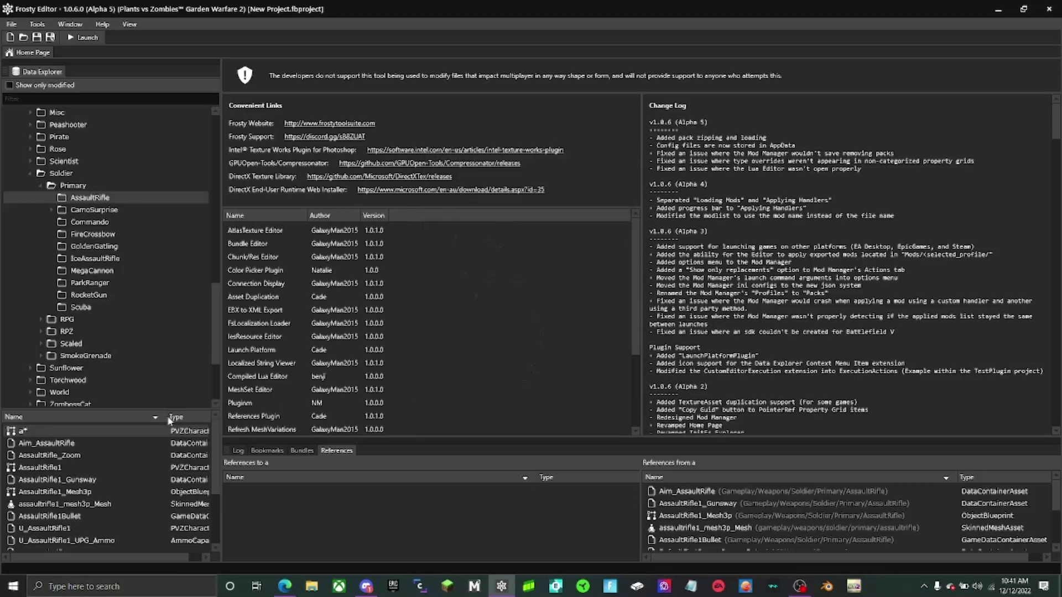
- Import FX_Gnomes_Grenade_Trail.bin into asset "a" in the AssaultRifle folder
right_click(119, 433)
click(144, 472)
text(f)
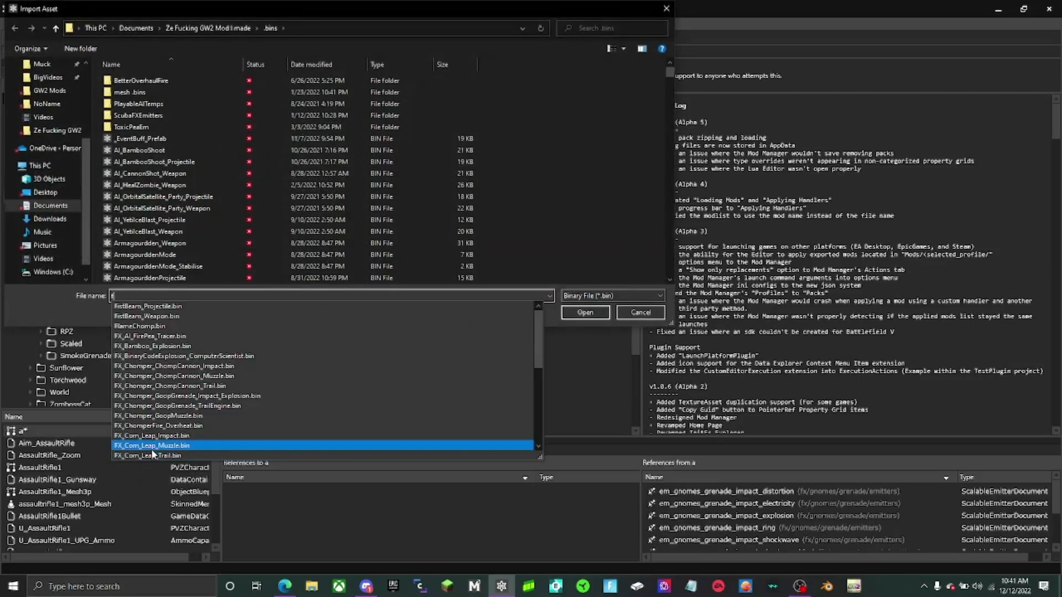
text(x_g)
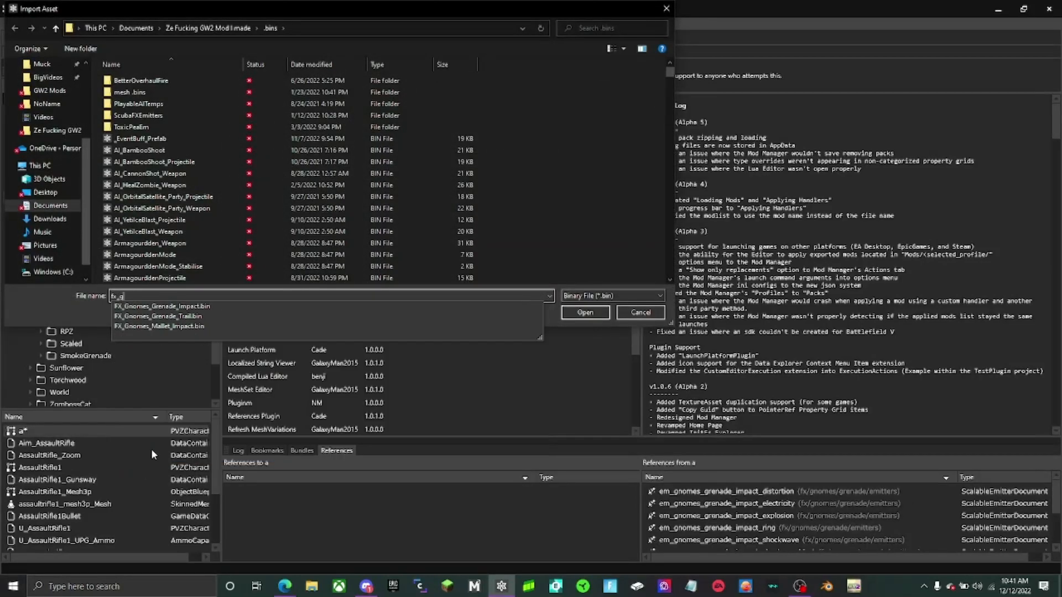
click(245, 315)
click(585, 313)
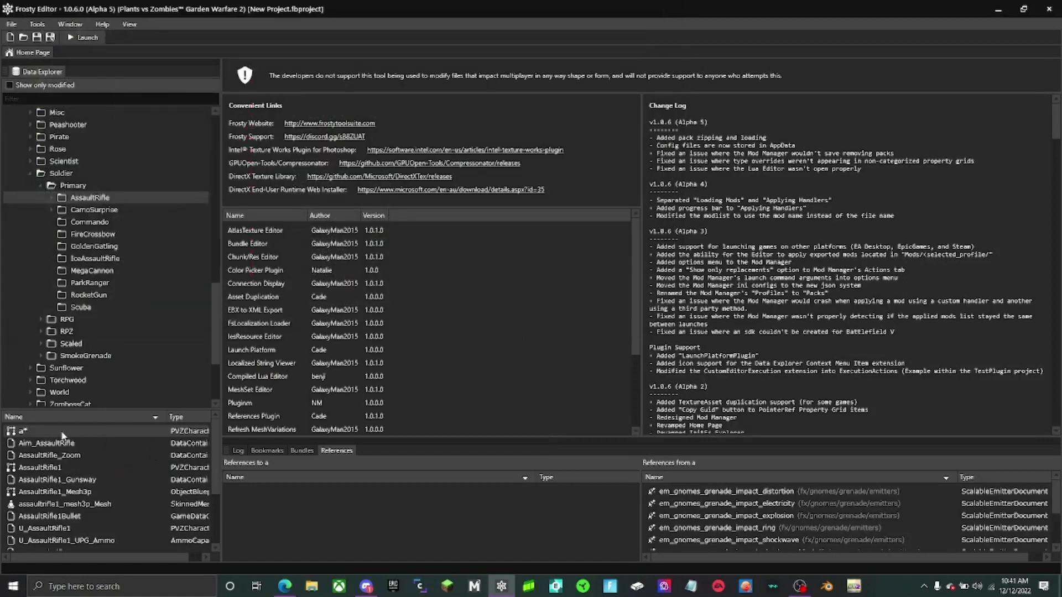
- Duplicate asset "a" under the name Trail into the AssaultRifle/FX folder
click(95, 487)
drag(475, 169, 383, 180)
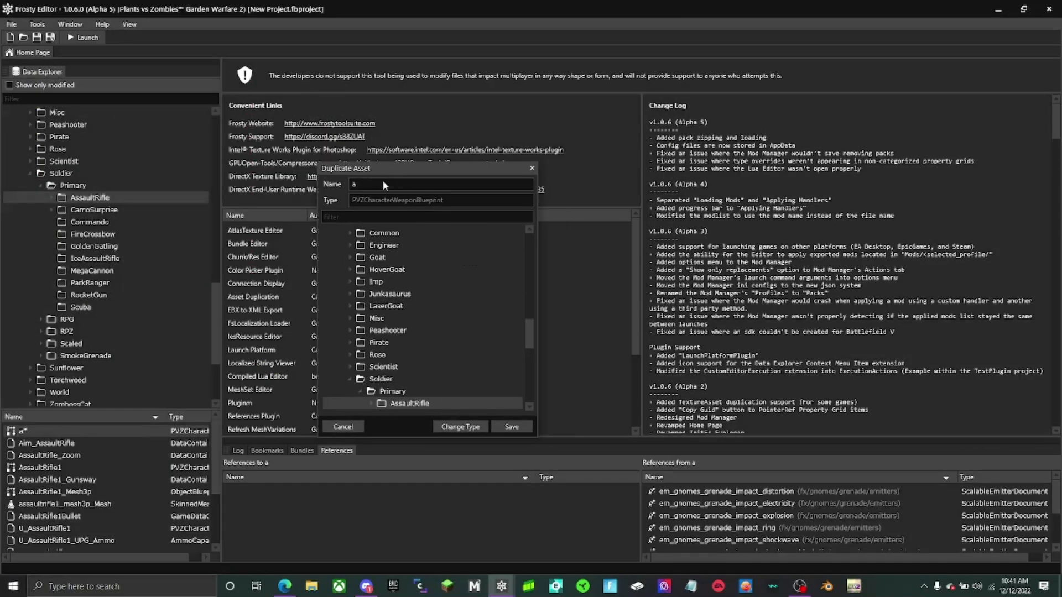
text(Trail)
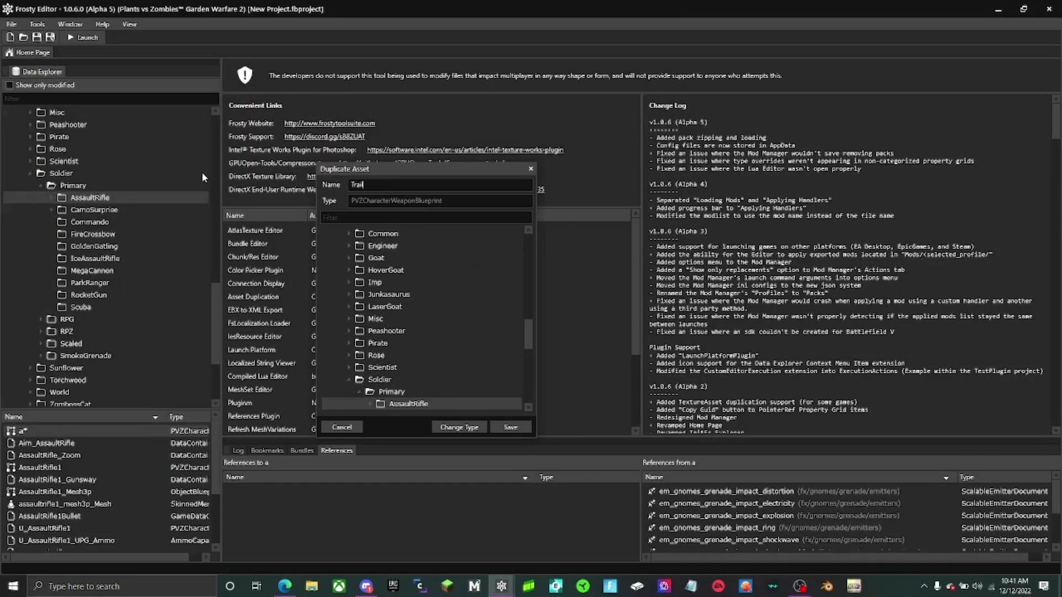
scroll(402, 333, down, 2)
click(369, 324)
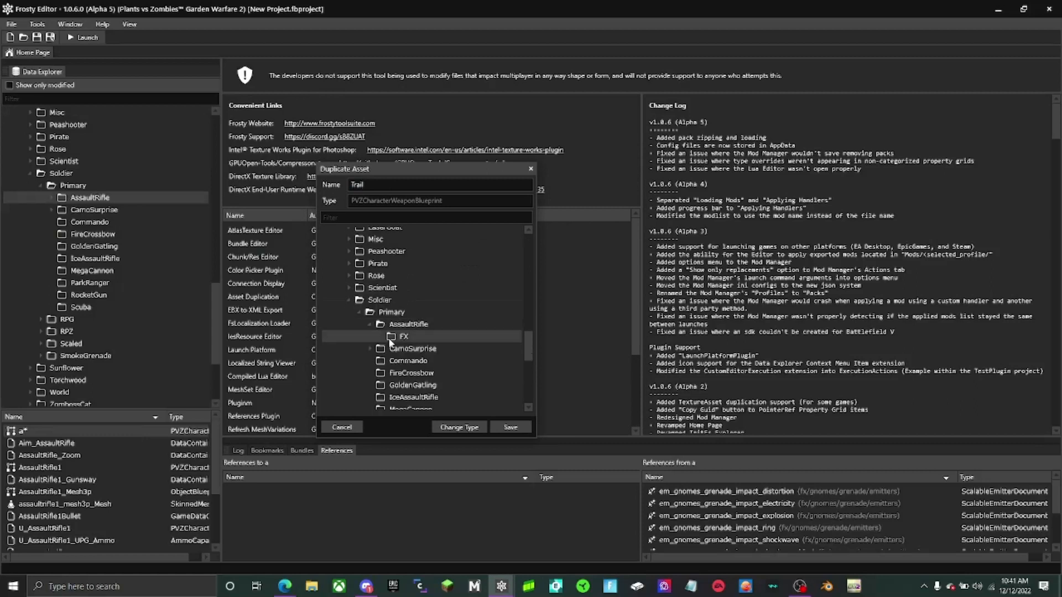
click(509, 427)
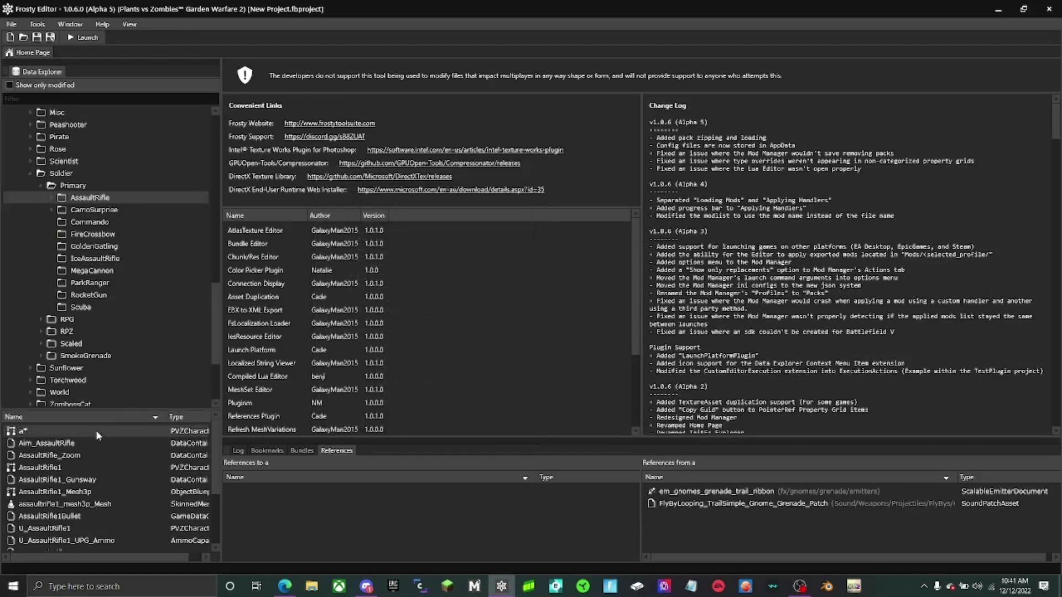
- Duplicate asset "a" into the AssaultRifle/FX folder, keeping the name "a"
right_click(97, 435)
click(133, 480)
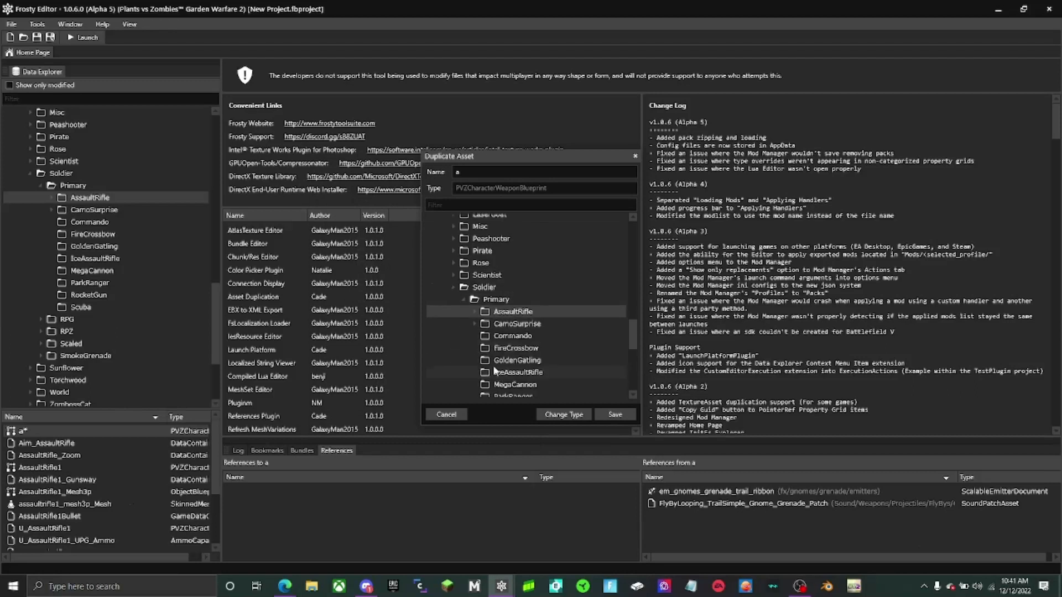
click(530, 324)
click(615, 414)
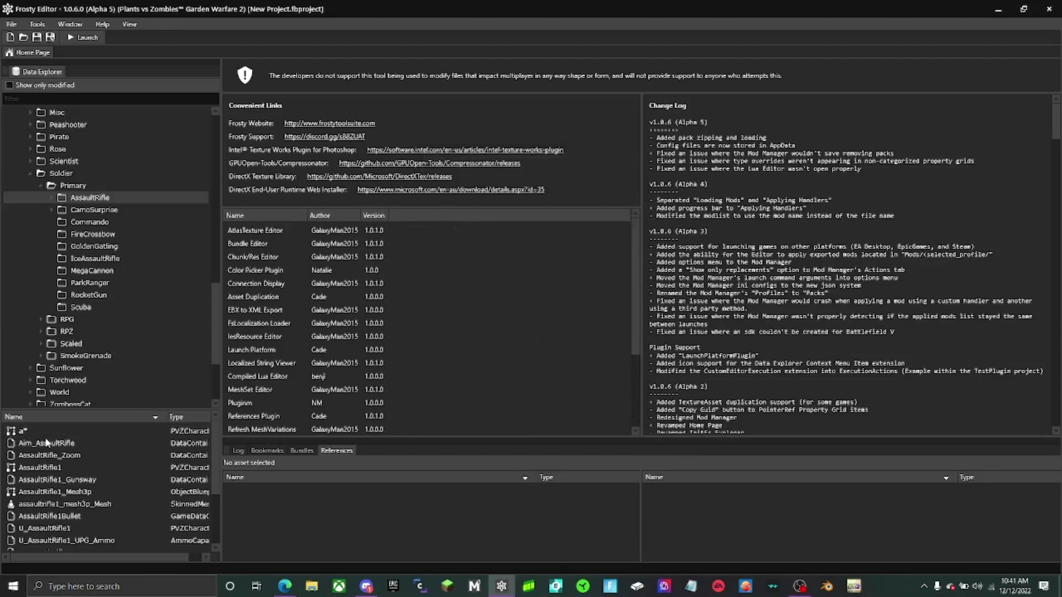
- Remove the original asset "a" from the AssaultRifle folder and open its FX subfolder
right_click(29, 432)
click(82, 452)
double_click(95, 201)
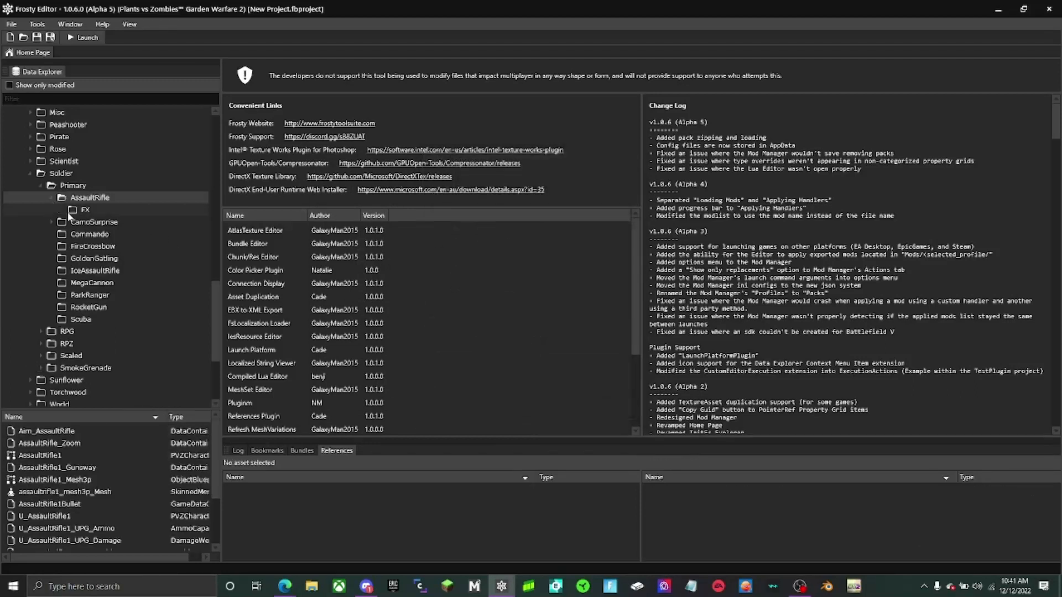
click(78, 210)
- Import em_gnomes_grenade_impact_distortion.bin into asset "a" in the AssaultRifle/FX folder
right_click(44, 434)
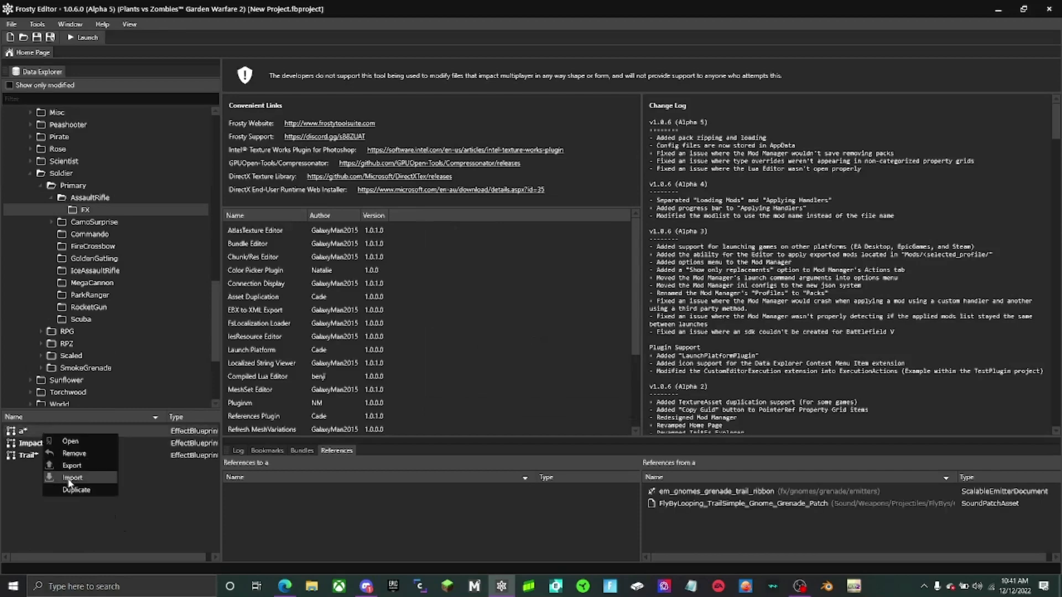
click(71, 478)
text(em)
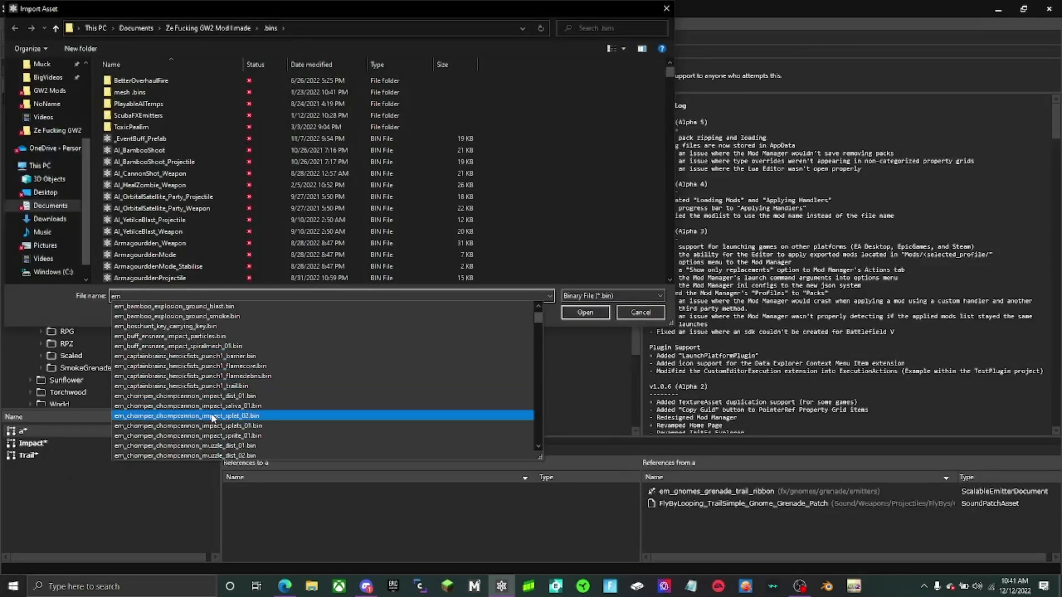
scroll(211, 418, down, 10)
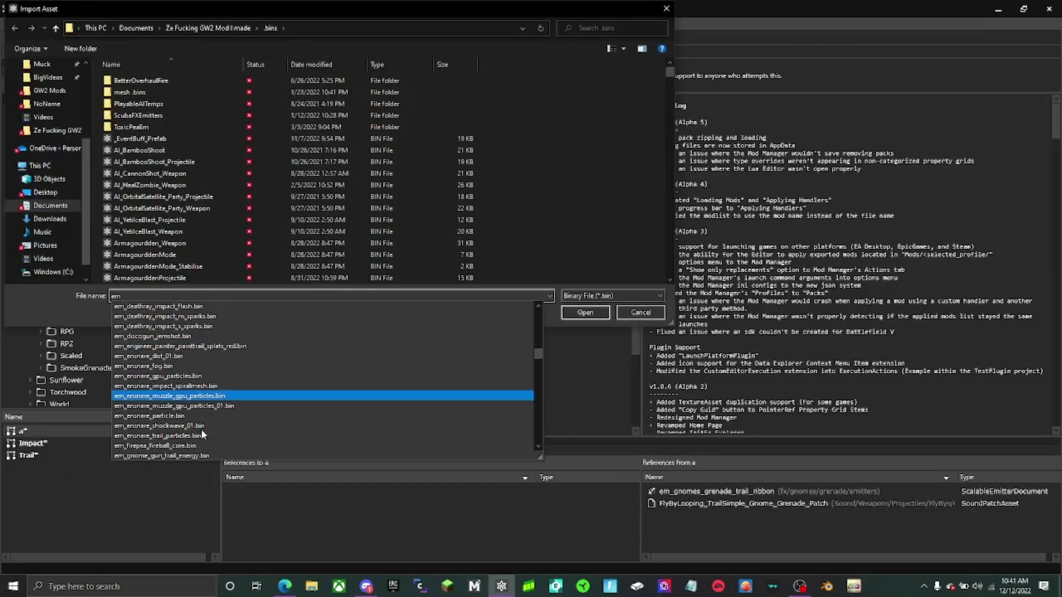
scroll(202, 432, down, 5)
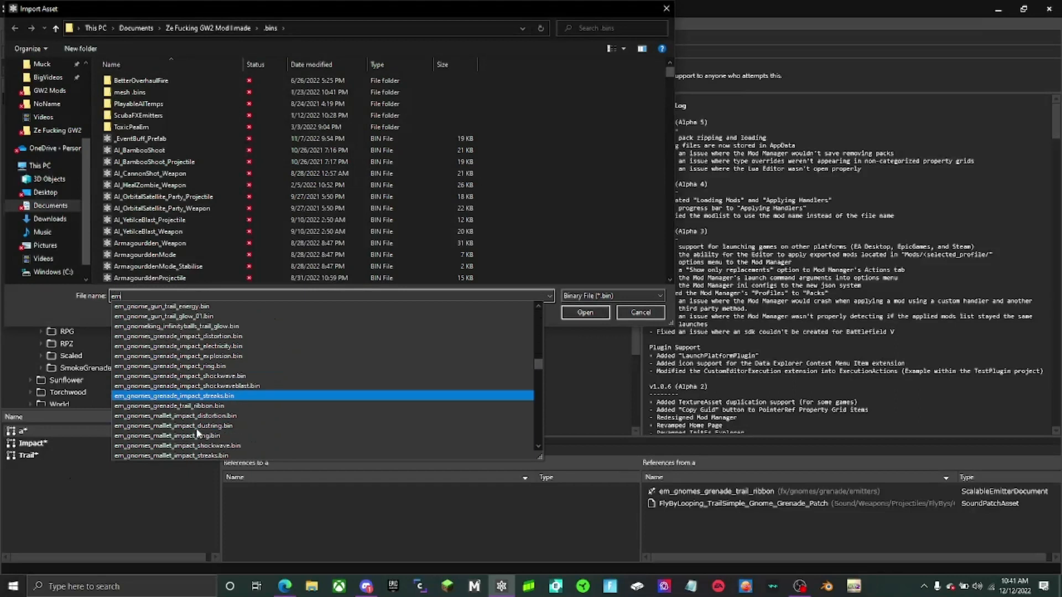
click(221, 333)
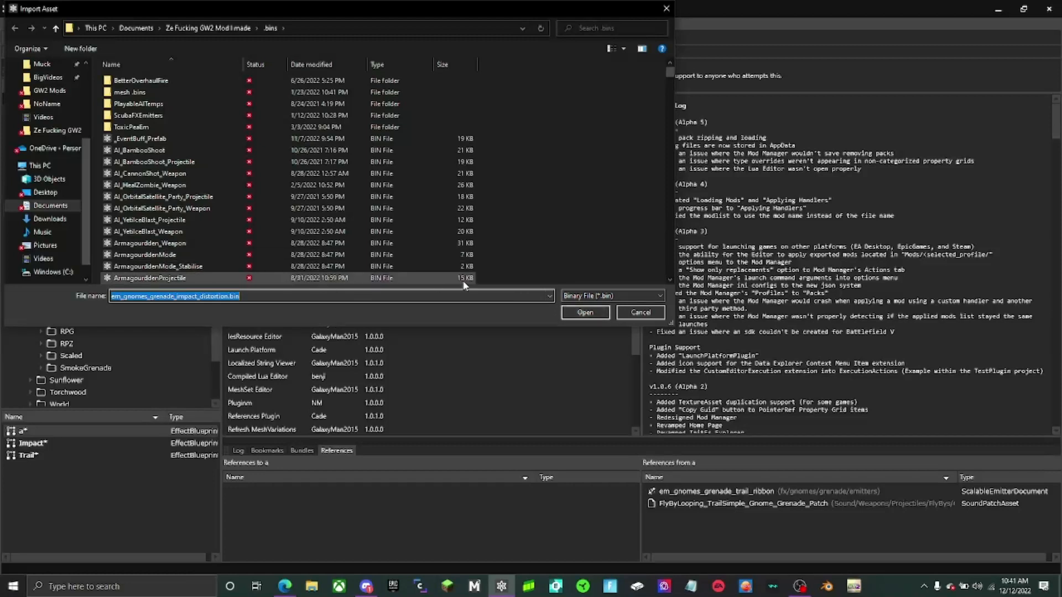
click(606, 313)
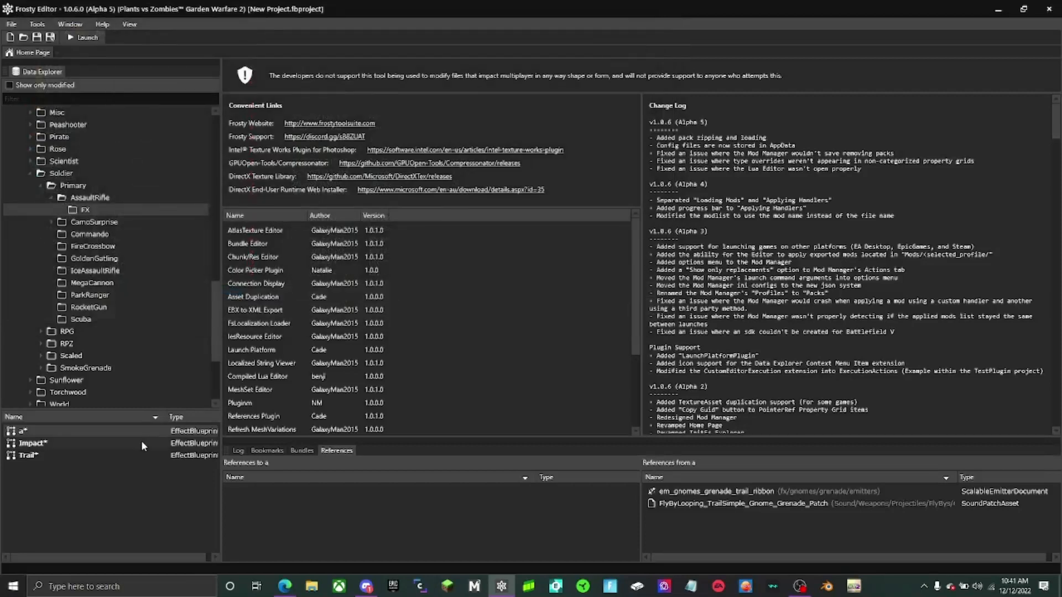
- Duplicate asset "a" under the name emitters/impact_distortion in the AssaultRifle/FX folder
right_click(137, 431)
click(160, 480)
scroll(563, 352, down, 20)
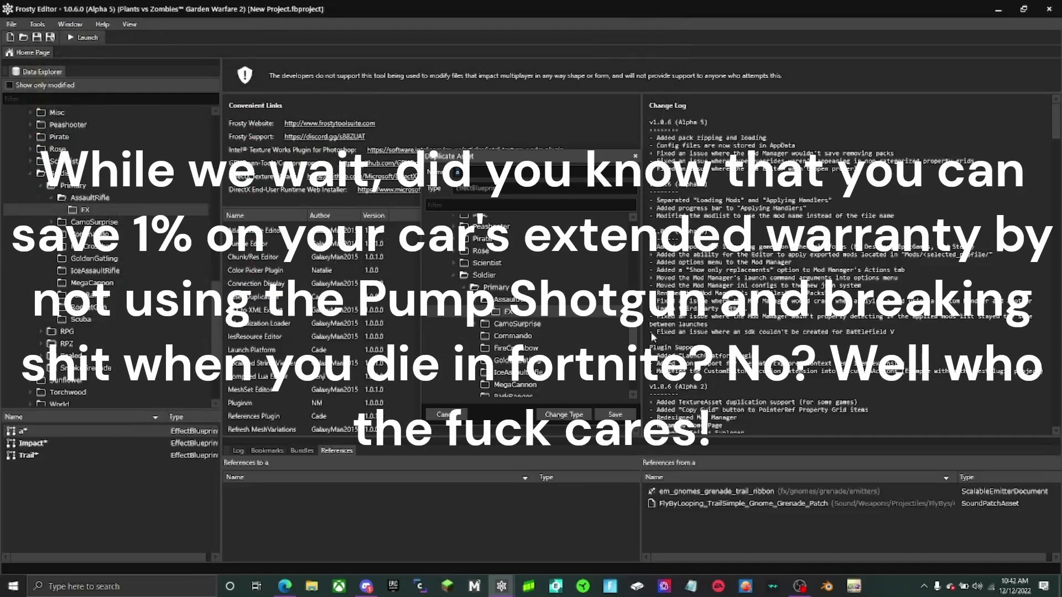
text(impact_distortion)
click(455, 172)
text(emitters/im)
key(Return)
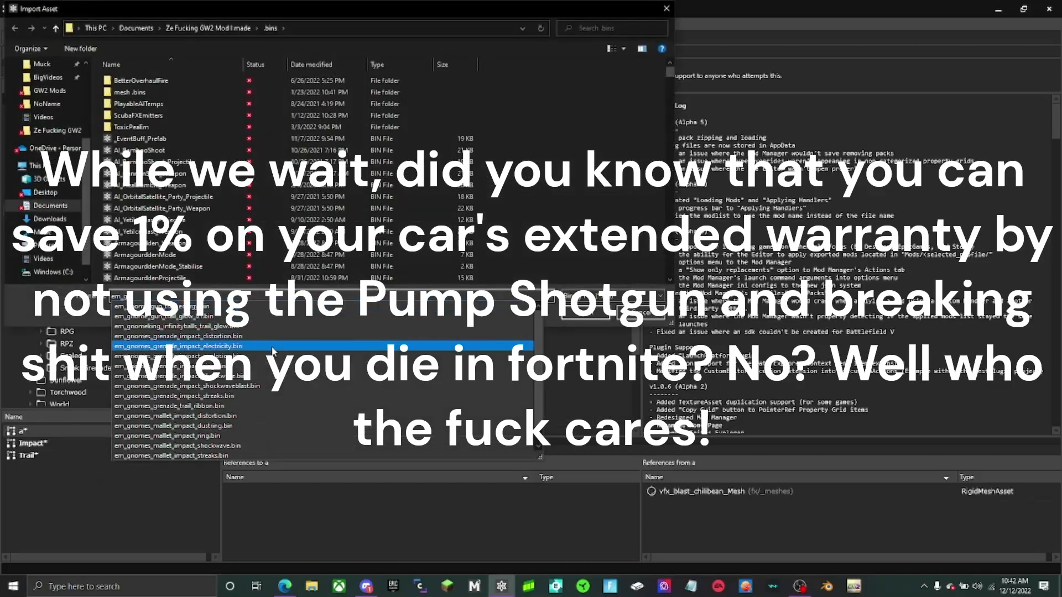
- Import em_gnomes_grenade_impact_electricity.bin into asset "a" and duplicate it as impact_electricity in the AssaultRifle/FX/emitters folder
click(188, 347)
key(Return)
right_click(102, 431)
click(133, 487)
click(528, 324)
drag(462, 173, 336, 176)
key(BackSpace)
text(impact_ele)
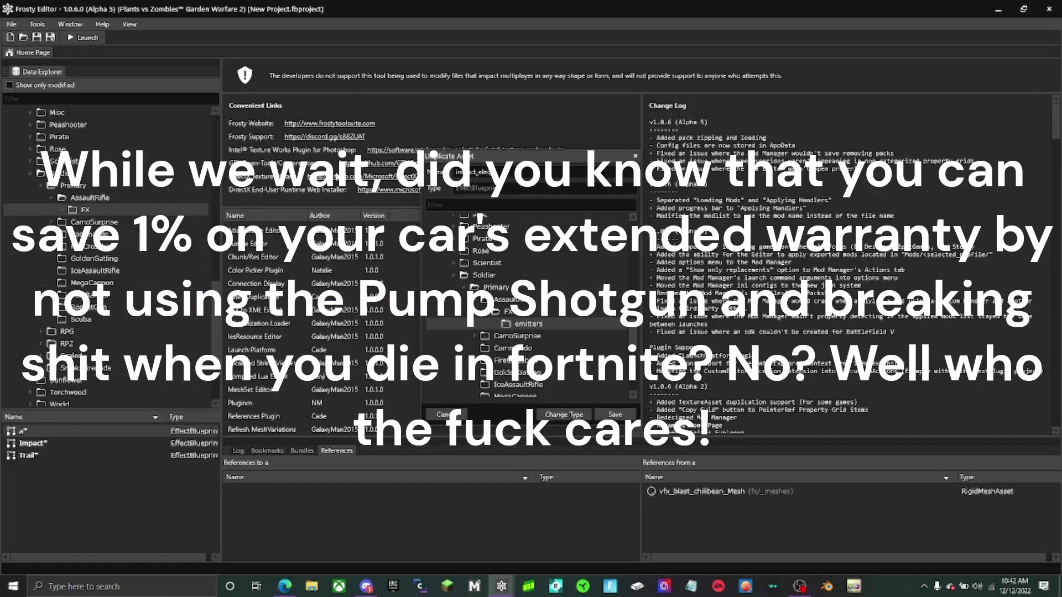
text(ctricity)
click(615, 415)
- Import em_gnomes_grenade_impact_explosion.bin into asset "a" in the AssaultRifle/FX folder
right_click(99, 431)
click(118, 475)
text(em_gnome)
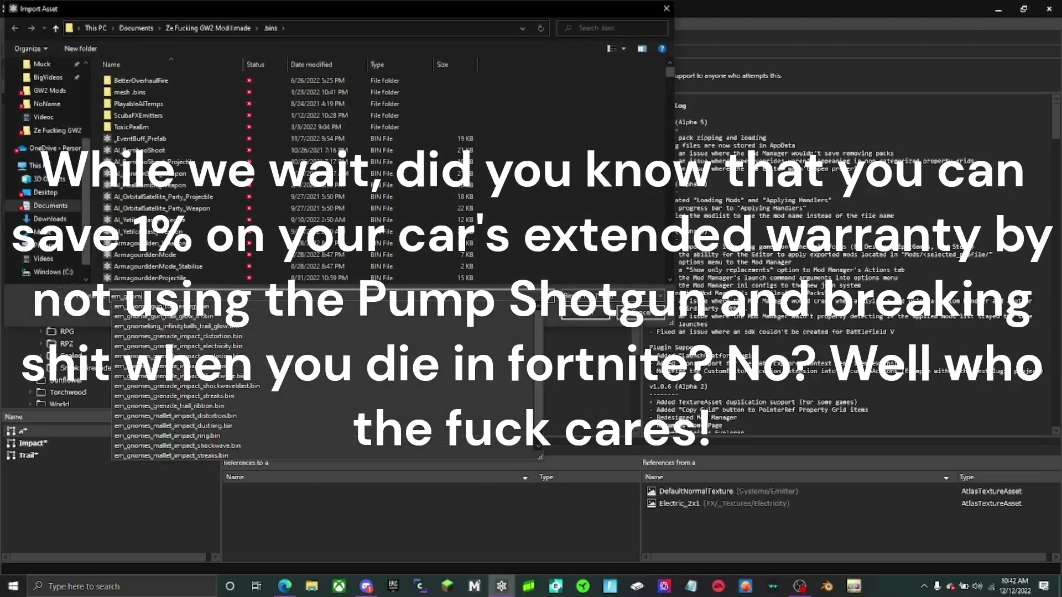
click(248, 356)
key(Return)
- Duplicate asset "a" under the name impact_explosion into the AssaultRifle/FX/emitters folder
right_click(114, 430)
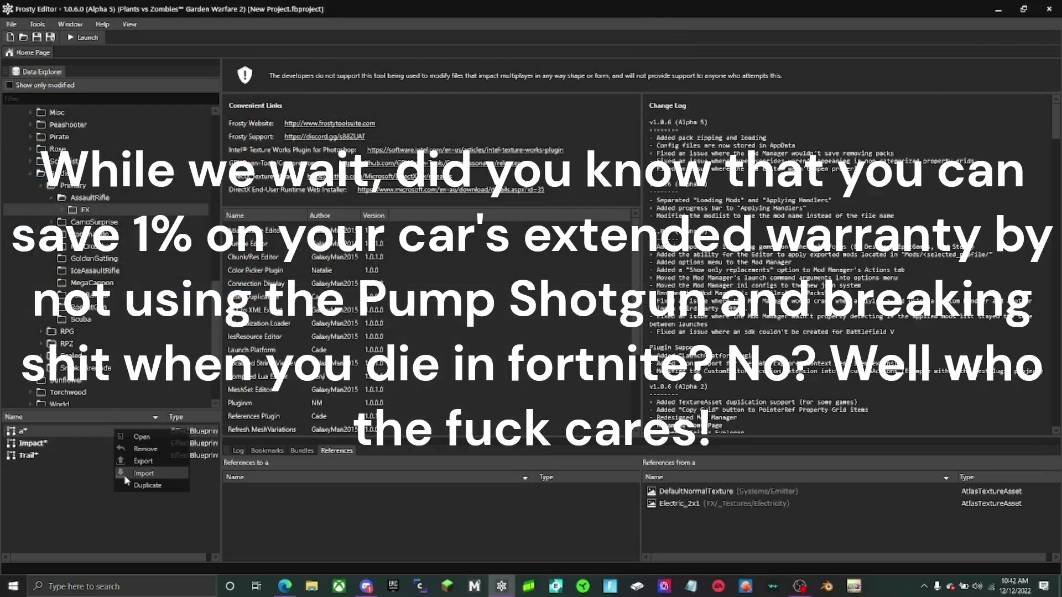
click(128, 486)
text(impact_smoke)
scroll(525, 332, down, 5)
click(615, 415)
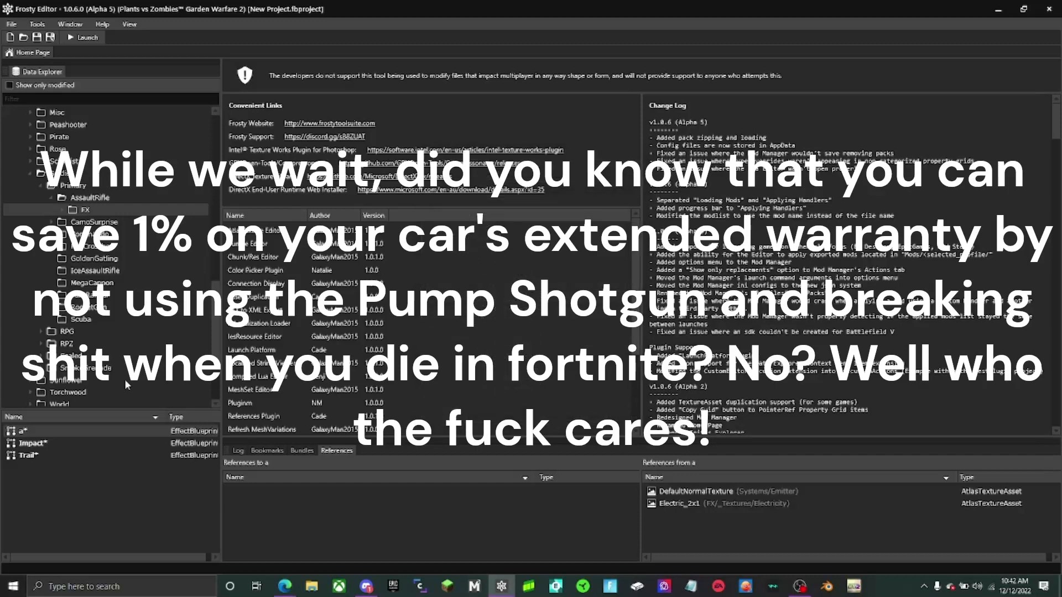
- Import em_gnomes_grenade_impact_ring.bin into asset "a" in the AssaultRifle/FX folder
right_click(83, 431)
click(105, 474)
text(em_gnome)
click(249, 355)
key(Return)
- Duplicate asset "a" under the name impact_ring into the AssaultRifle/FX/emitters folder
right_click(136, 433)
click(150, 488)
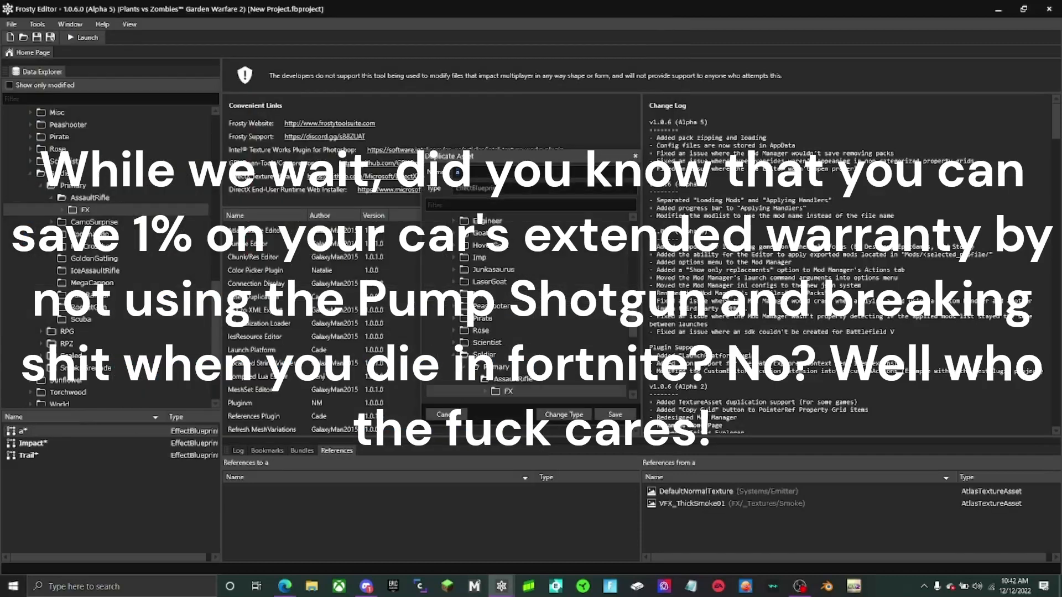
text(impact_ring)
scroll(525, 332, down, 3)
click(615, 414)
- Import em_gnomes_grenade_impact_shockwave.bin into asset "a" in the AssaultRifle/FX folder
right_click(97, 432)
click(117, 477)
text(em_gnomes)
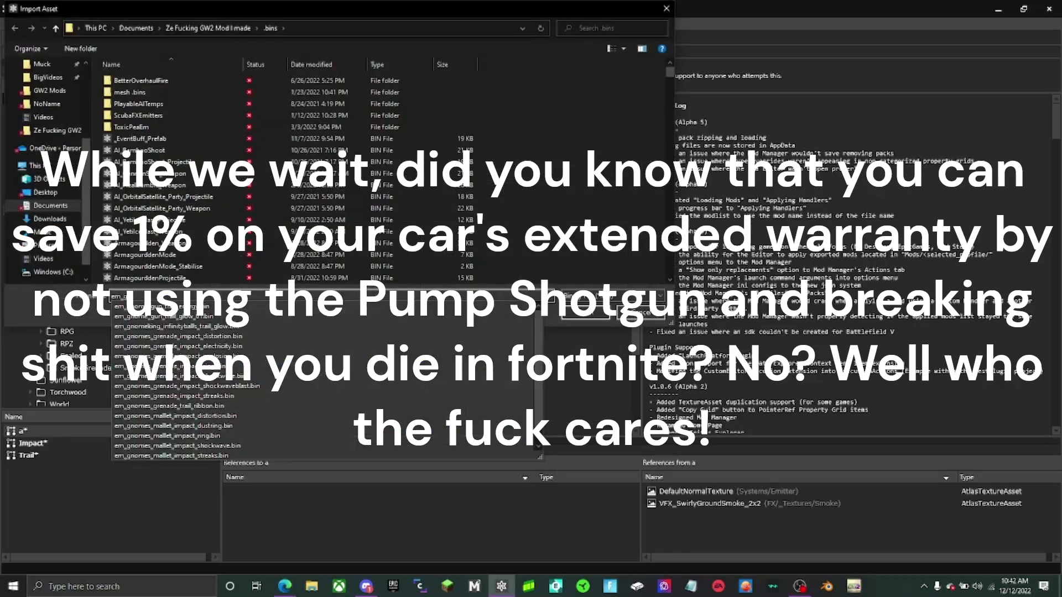
click(249, 336)
key(Return)
- Duplicate asset "a" under the name impact_shockwave into the AssaultRifle/FX/emitters folder
right_click(121, 430)
click(136, 486)
text(impact_shockwave)
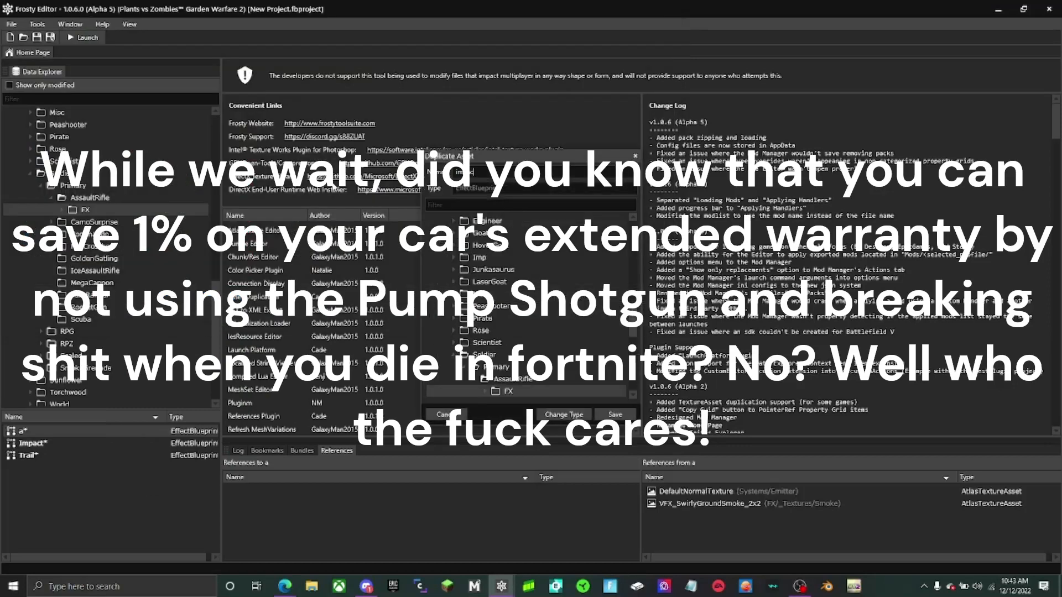
click(615, 414)
- Import em_gnomes_grenade_impact_shockwaveblast.bin into asset "a" in the AssaultRifle/FX folder
right_click(99, 433)
click(117, 477)
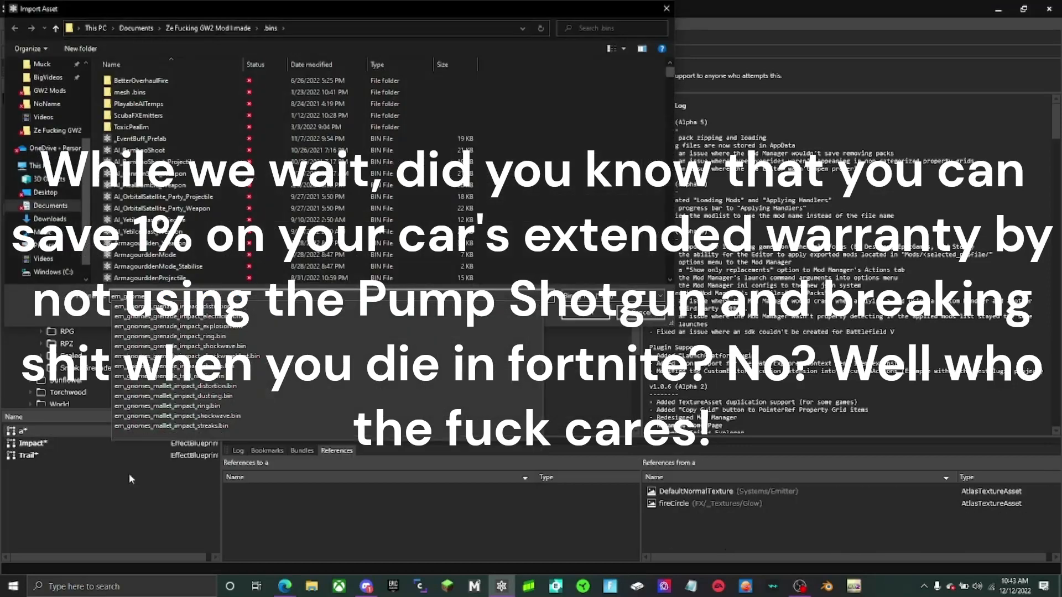
click(590, 312)
- Duplicate asset "a" under the name impact_shockwaveblast into the AssaultRifle/FX/emitters folder
right_click(88, 430)
click(119, 488)
drag(461, 172, 337, 172)
text(impact_shockwave)
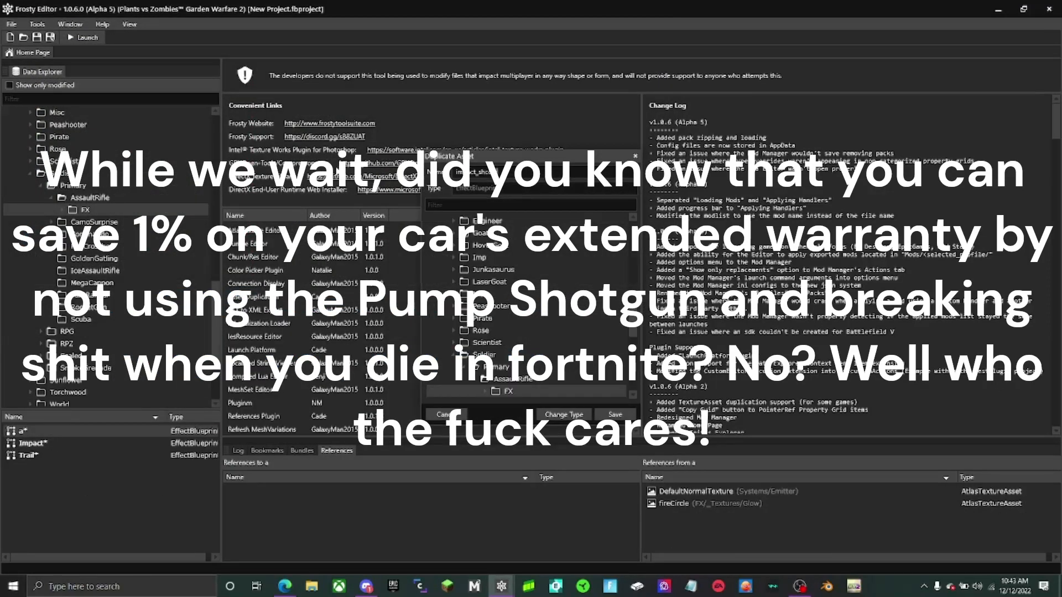
click(615, 414)
- Import em_gnomes_grenade_impact_streaks.bin into asset "a" in the AssaultRifle/FX folder
right_click(145, 432)
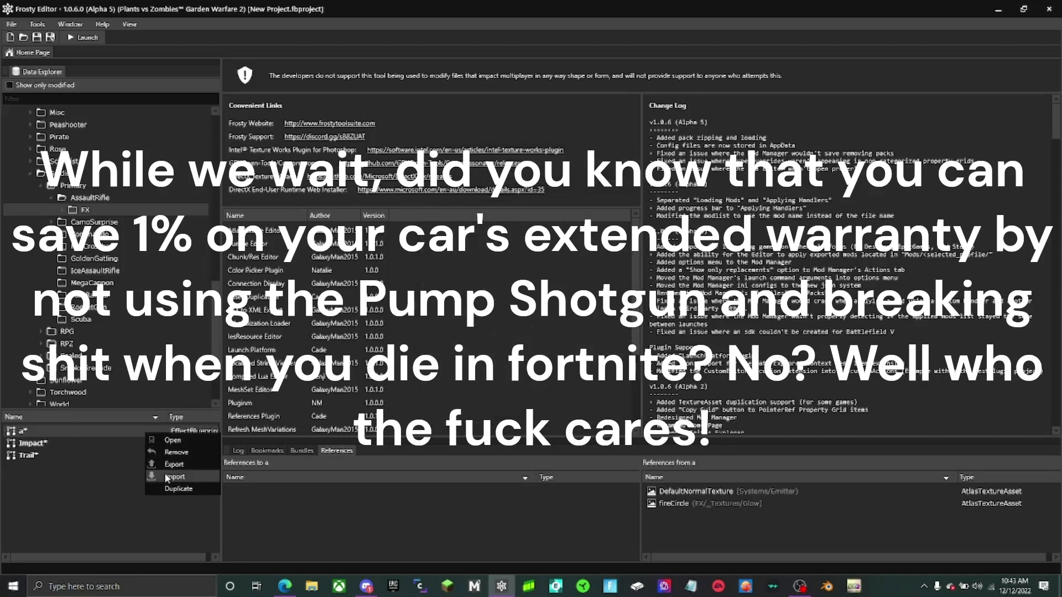
click(168, 478)
text(em_gnomes)
click(239, 367)
click(587, 312)
- Duplicate asset "a" under the name impact_streaks into the AssaultRifle/FX/emitters folder
right_click(150, 432)
click(176, 492)
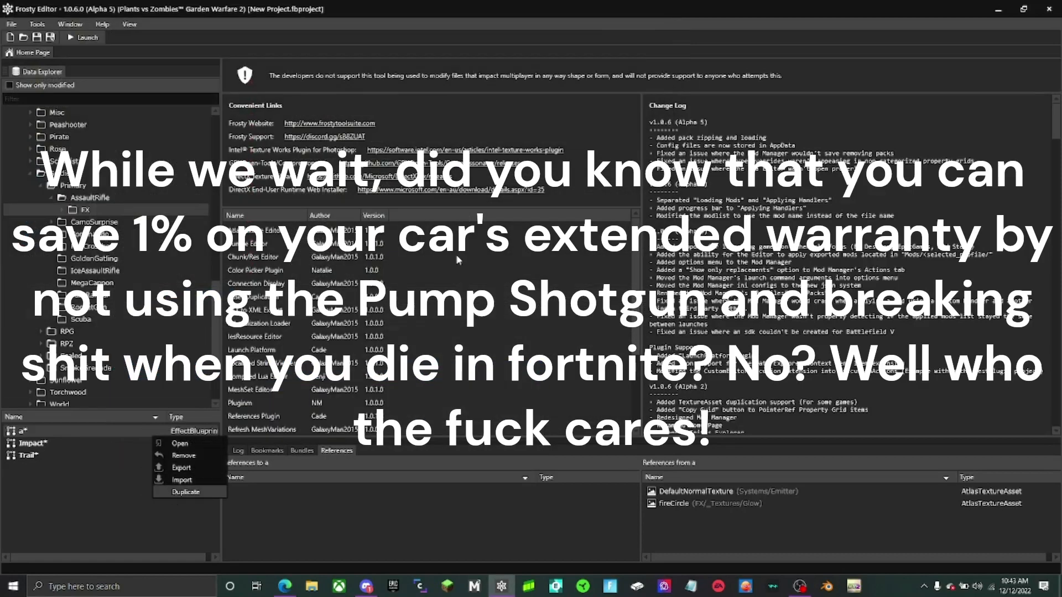
drag(463, 172, 387, 172)
text(impact_streaks)
scroll(525, 332, down, 4)
click(512, 297)
click(615, 414)
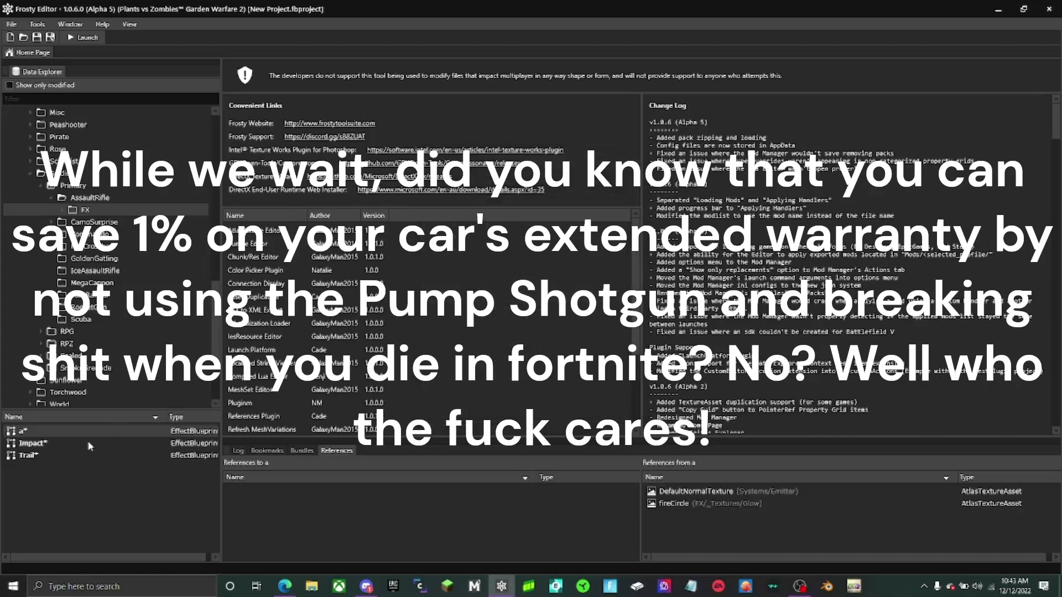
- Import em_gnomes_grenade_trail_ribbon.bin into asset "a" in the AssaultRifle/FX folder
right_click(86, 430)
click(110, 476)
text(em_gnomes)
click(261, 386)
click(586, 312)
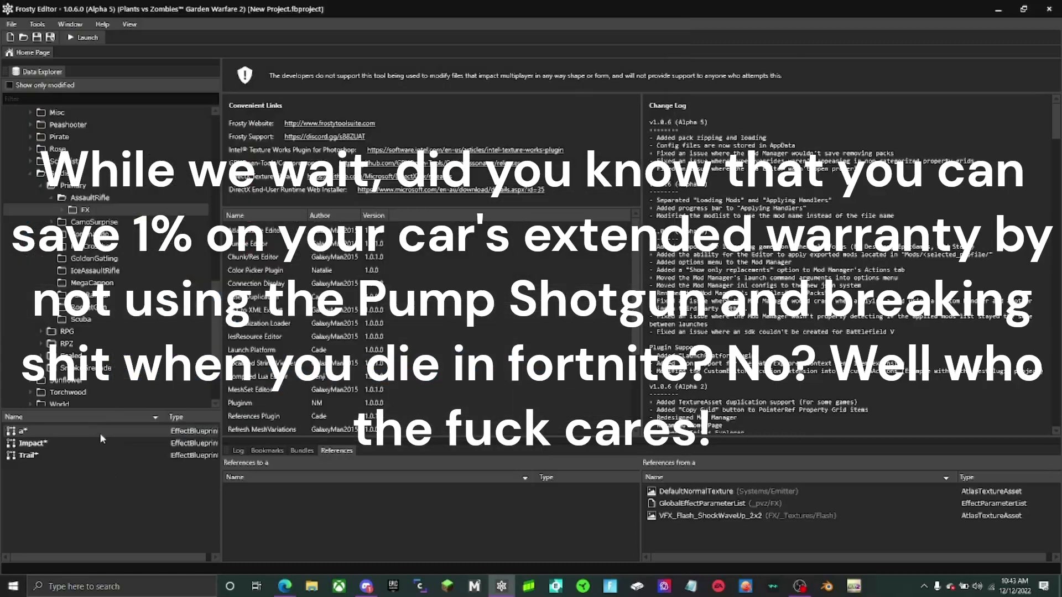
- Duplicate asset "a" under the name trail_ribbon into the AssaultRifle/FX/emitters folder
right_click(100, 433)
click(126, 491)
drag(463, 172, 428, 172)
text(trail_streaks)
scroll(589, 369, down, 3)
click(515, 326)
click(615, 415)
click(61, 210)
click(88, 222)
click(62, 210)
- Import the first gnome grenade GPU impact sparks .bin file into asset "a" in the AssaultRifle/FX folder
right_click(31, 430)
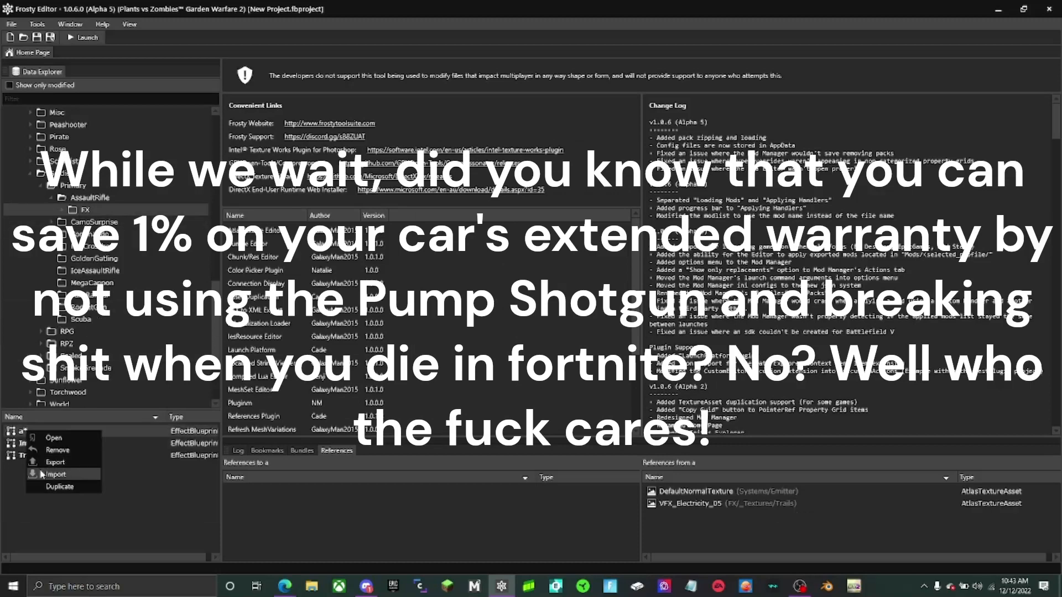
click(42, 475)
text(em_gpu)
click(256, 307)
click(586, 313)
- Duplicate asset "a" under the name gpu_impact_sparks into the AssaultRifle/FX/emitters folder
right_click(99, 428)
click(126, 487)
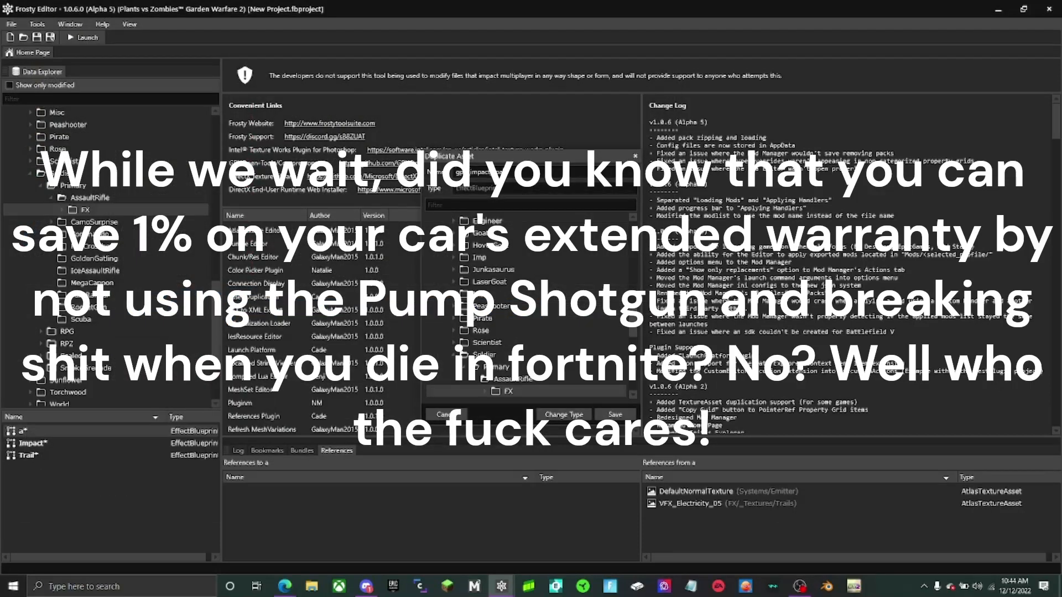
scroll(597, 364, down, 3)
click(514, 326)
click(615, 415)
- Import the second gnome grenade GPU impact sparks .bin file into asset "a" in the AssaultRifle/FX folder
right_click(117, 427)
click(132, 470)
text(em_gpu)
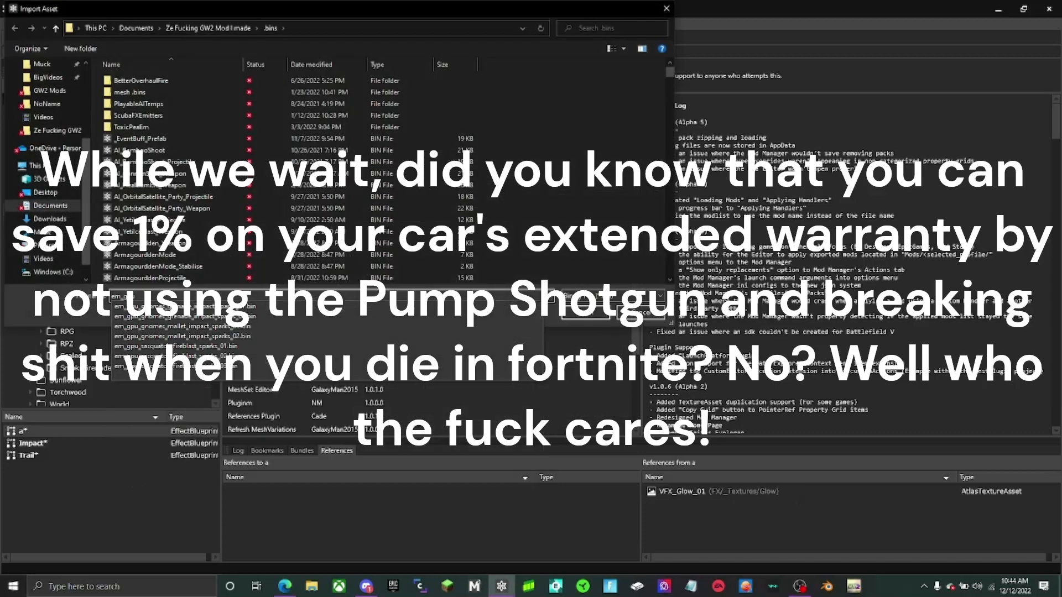
click(256, 307)
click(586, 313)
- Duplicate asset "a" under the name impact_gpu_sparks_02 into the AssaultRifle/FX/emitters folder
right_click(114, 430)
click(132, 487)
text(impact_H)
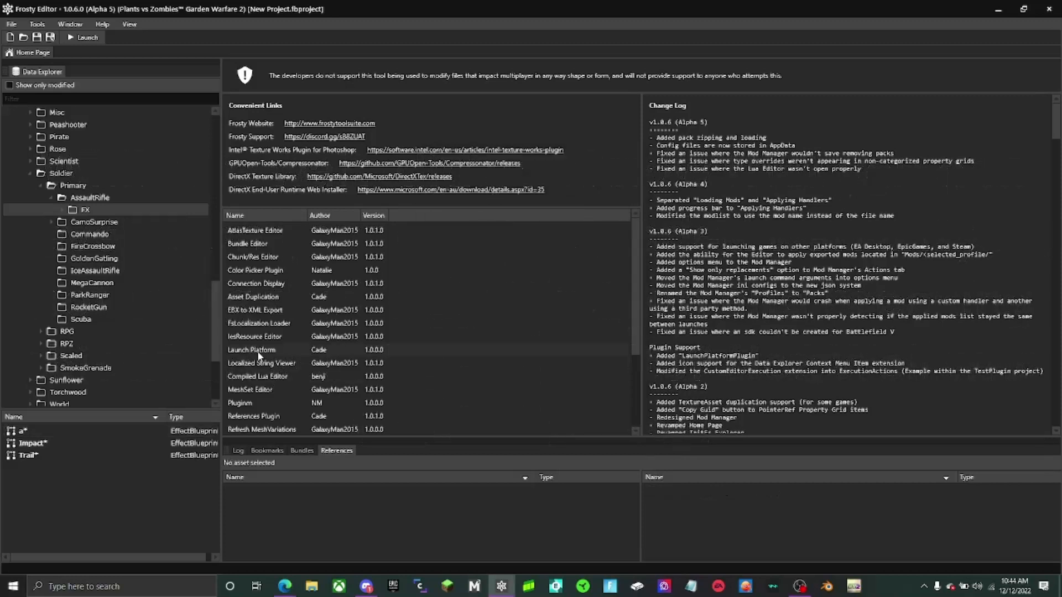
- Review the duplicated emitters in the AssaultRifle/FX/emitters folder and return to the FX folder
double_click(109, 210)
click(106, 222)
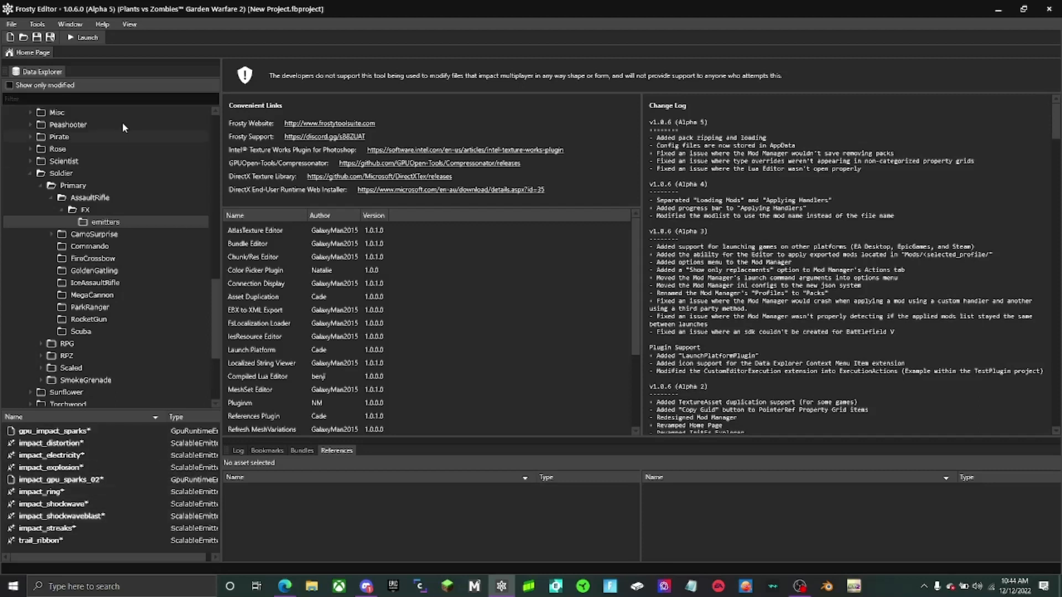
click(128, 211)
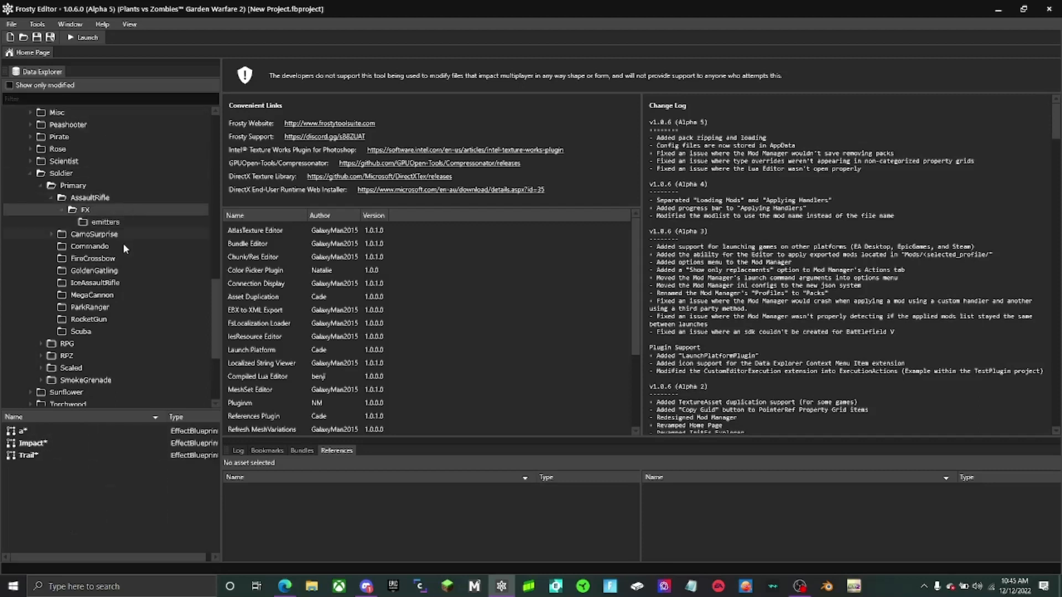
- Import the parrot bomb small spark trail emitter into asset "a" and duplicate it as trail_smallspark in the emitters folder
right_click(81, 432)
click(109, 477)
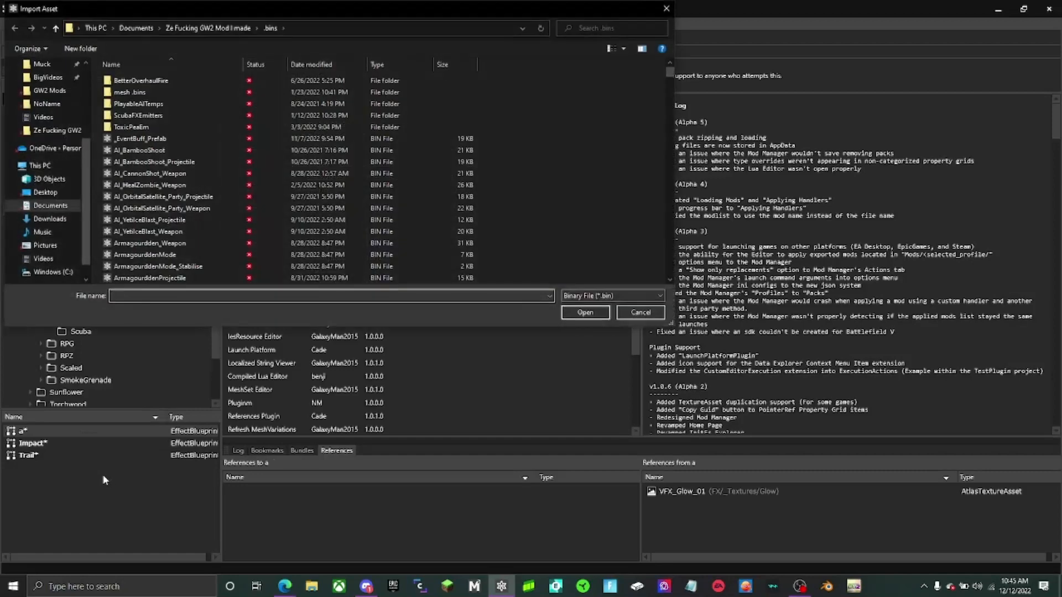
text(em)
scroll(262, 354, down, 3)
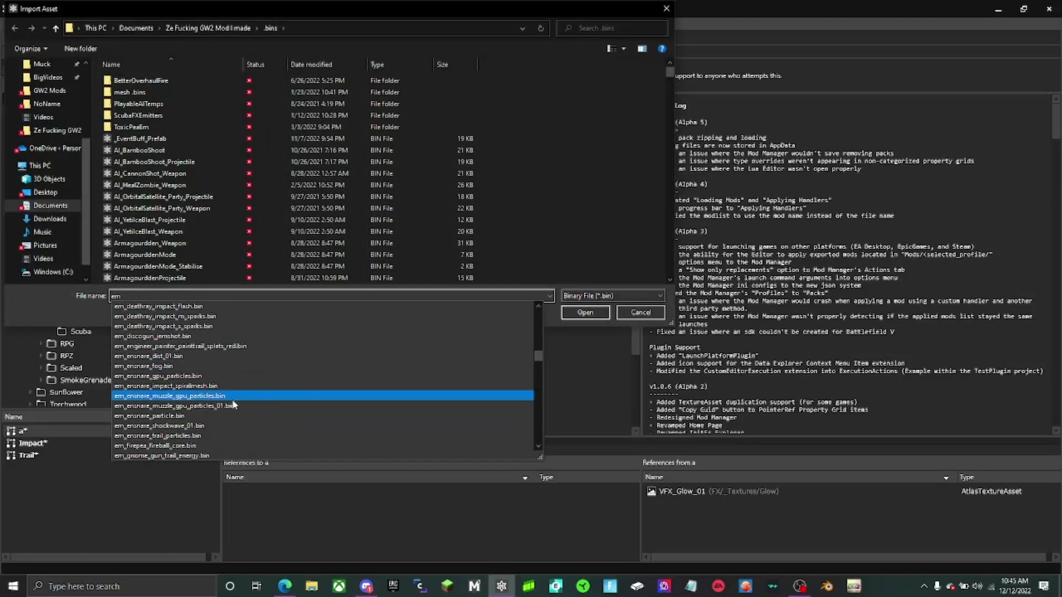
scroll(231, 403, down, 10)
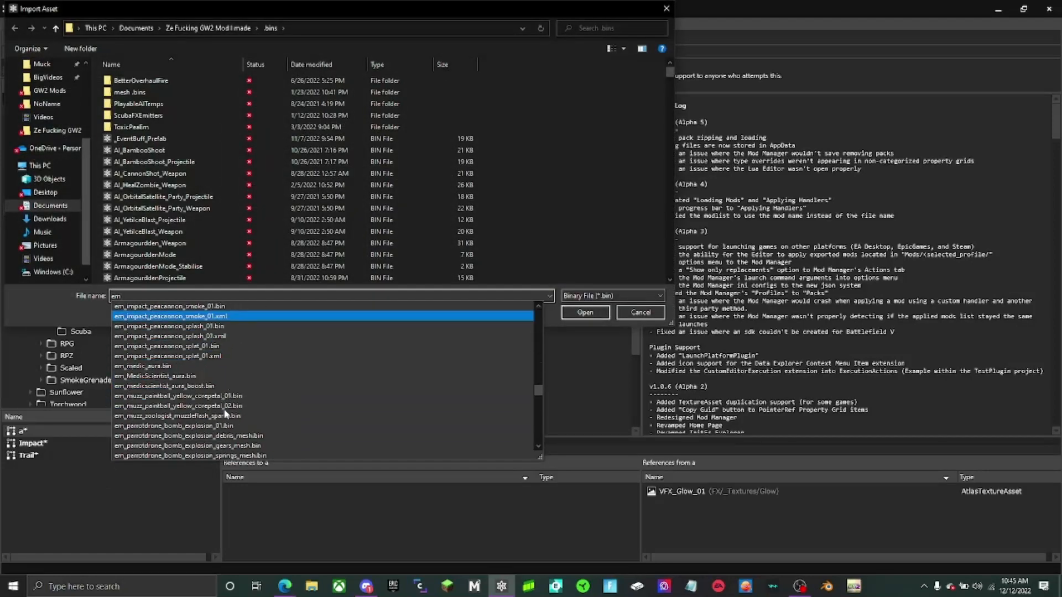
scroll(225, 413, down, 15)
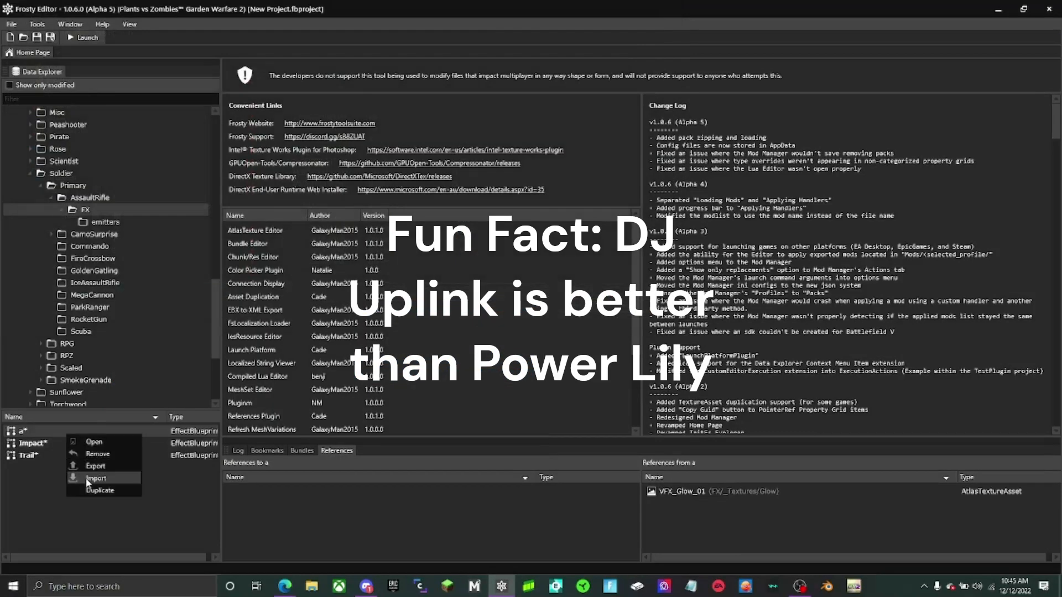
click(91, 459)
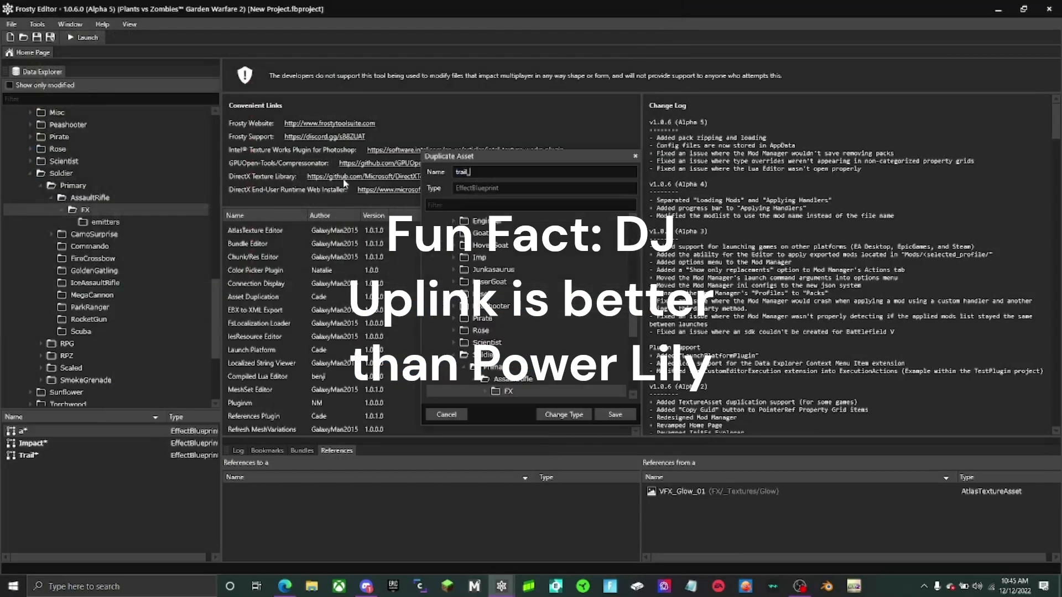
text(cummode)
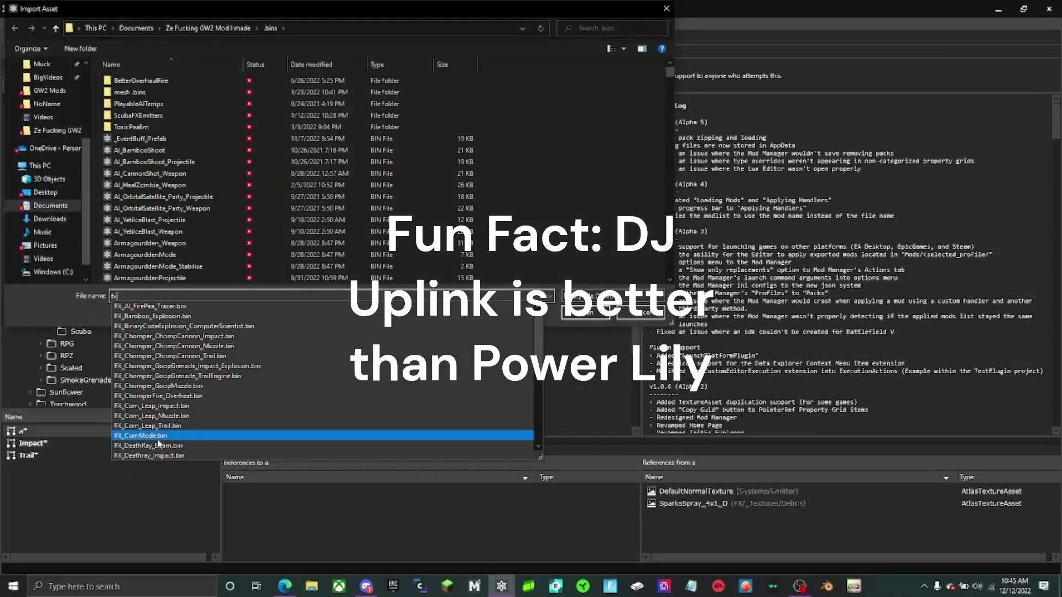
- Import FX_Corn_Leap_Muzzle.bin into asset "a" and duplicate it as Muzzle in the AssaultRifle/FX folder
click(149, 425)
key(Return)
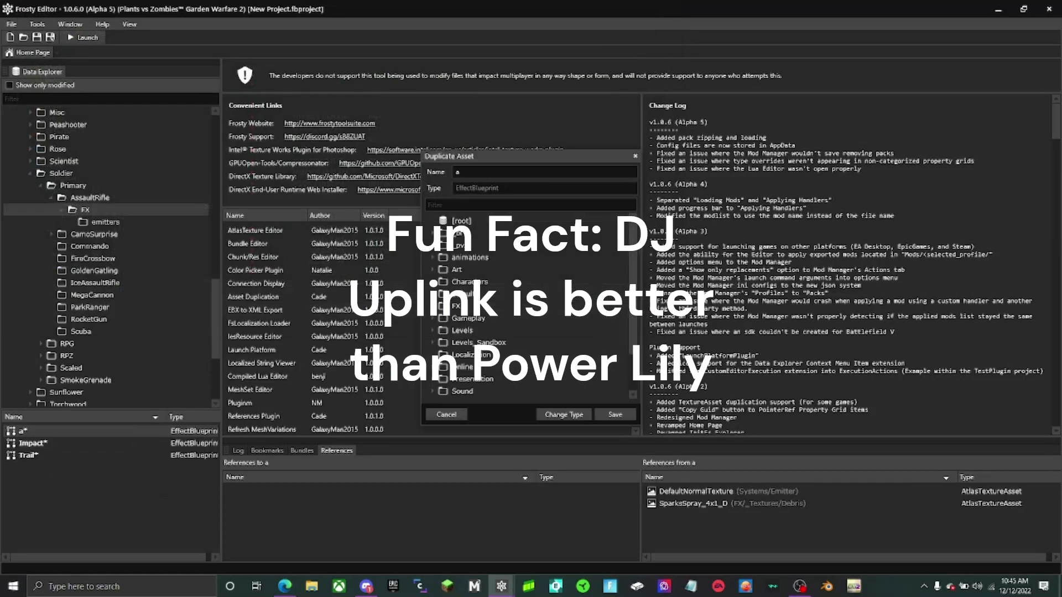
text(zzle)
key(Return)
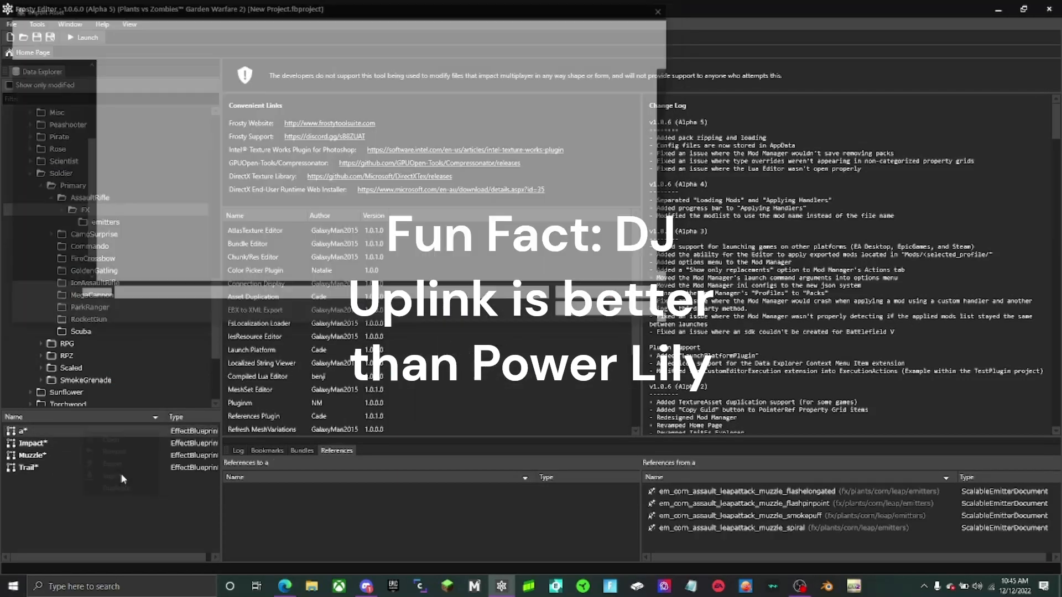
- Import a splat emitter .bin file into asset "a" and duplicate it as trail_splats in the emitters folder
text(em)
scroll(257, 437, down, 4)
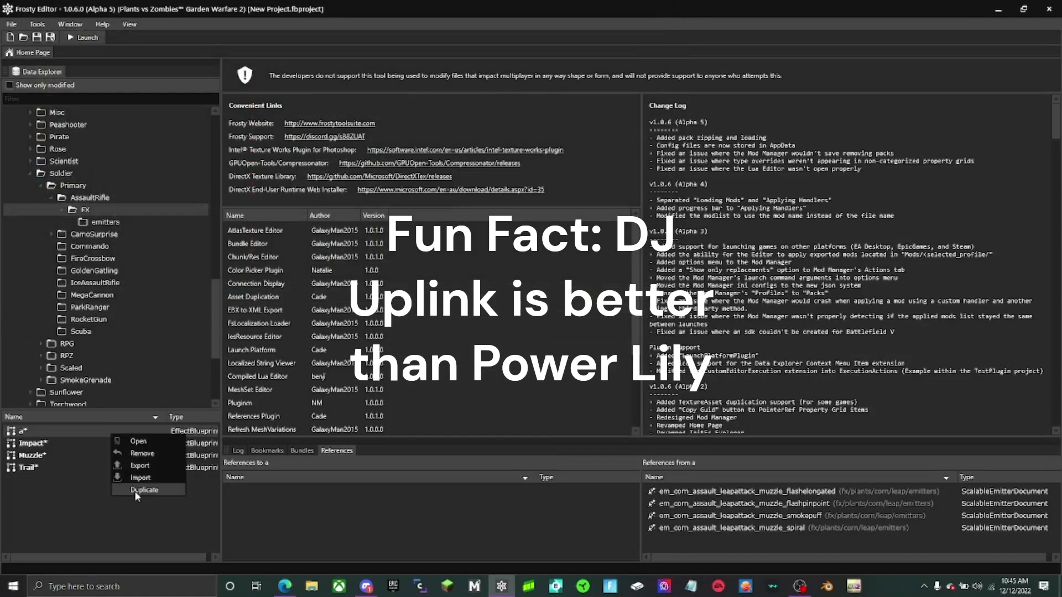
click(134, 491)
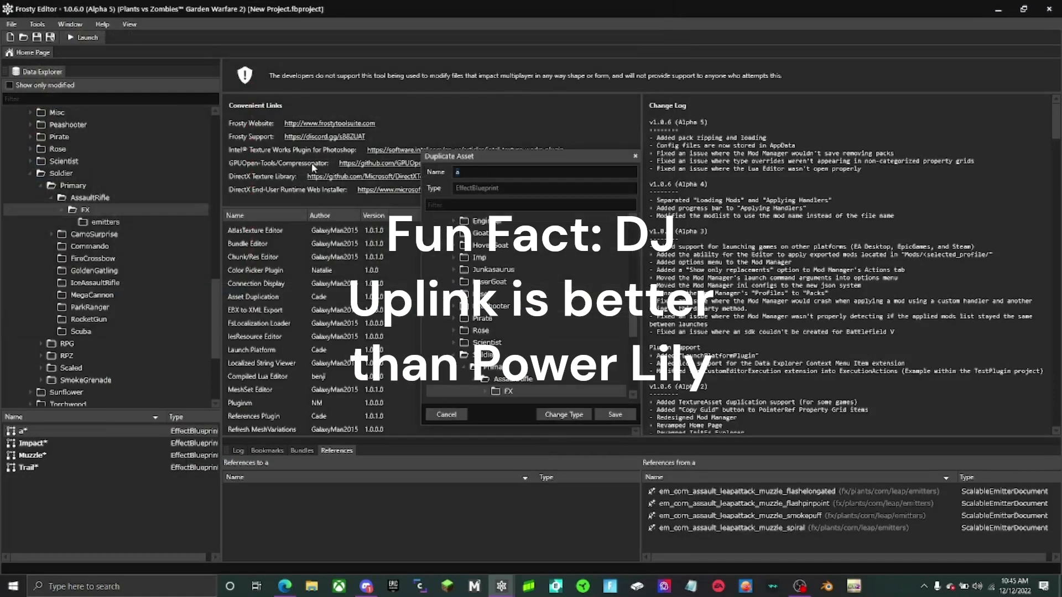
text(trail_splats)
key(Return)
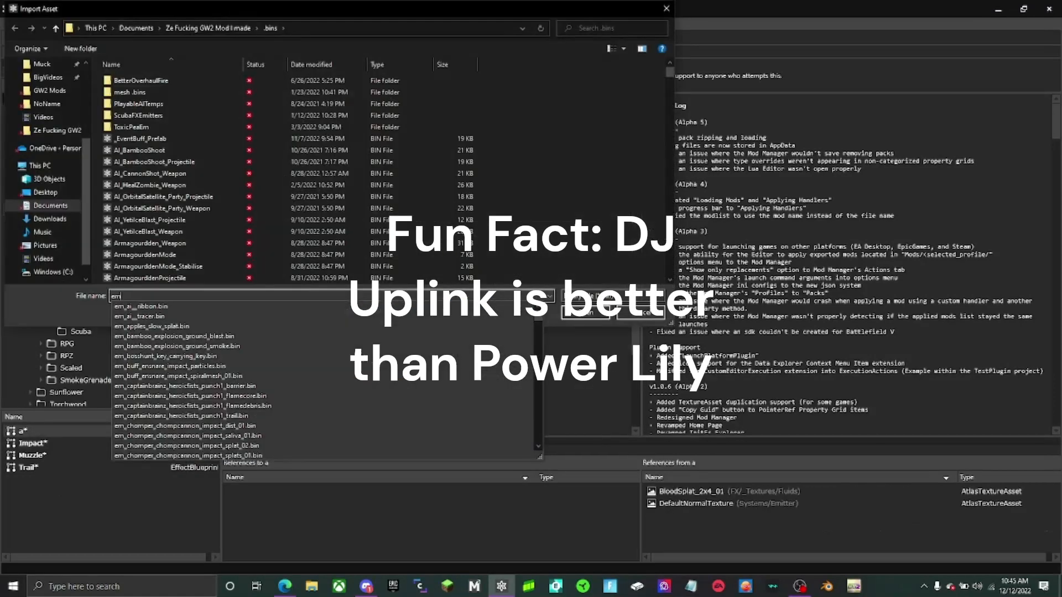
- Import the first yellow paintball muzzle corepetal emitter into asset "a" and duplicate it as muzzle_corepetual_01 in the emitters folder
key(Escape)
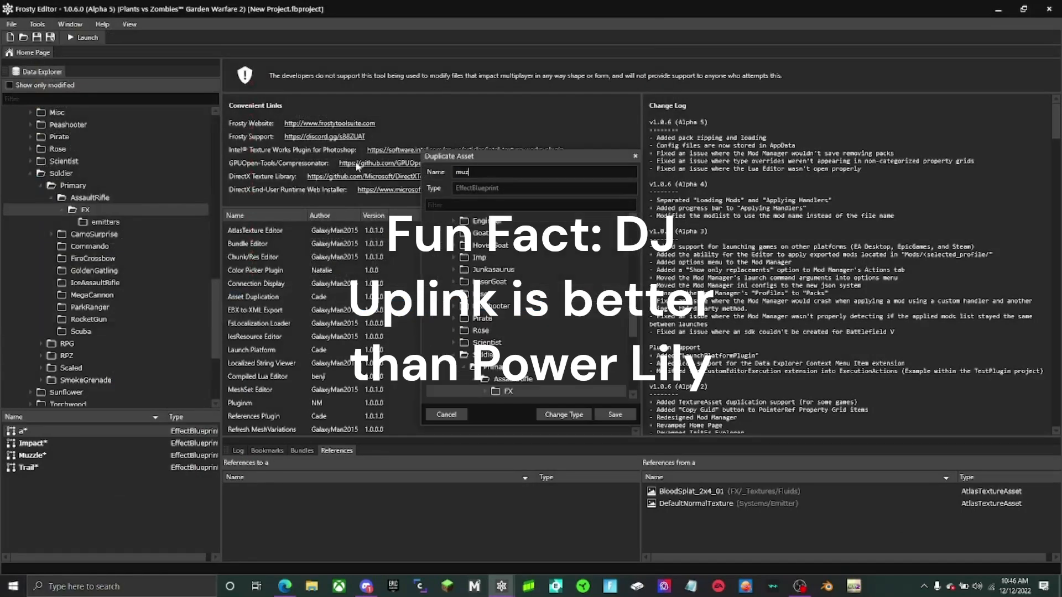
text(orepetual_01)
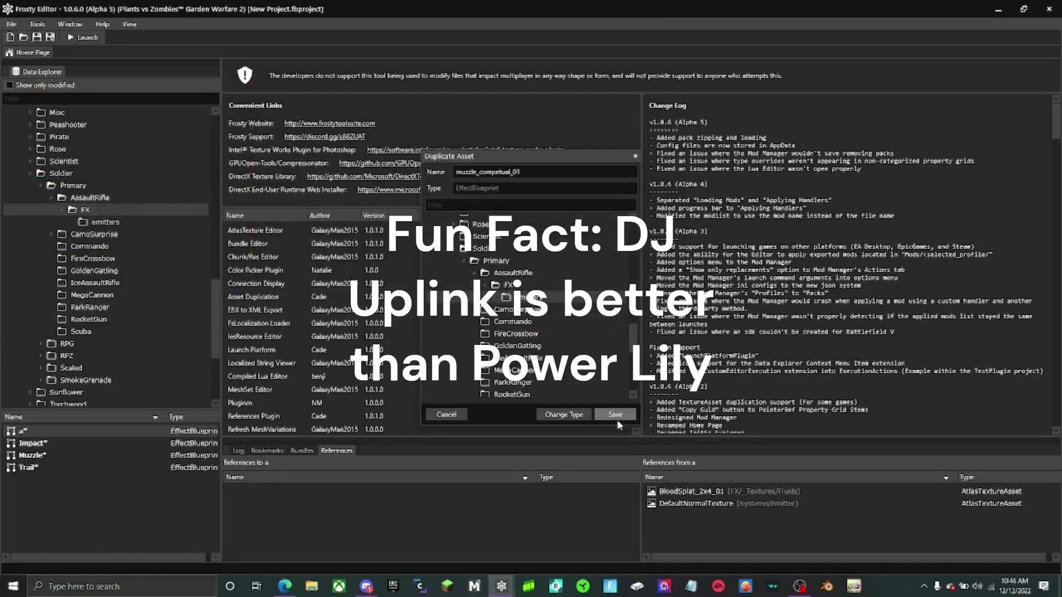
key(Return)
- Duplicate the muzzle_corepetual_01 emitter as muzzle_corepetual_02 in the AssaultRifle/FX/emitters folder
scroll(72, 544, down, 2)
right_click(72, 510)
click(102, 568)
click(541, 172)
key(BackSpace)
text(2)
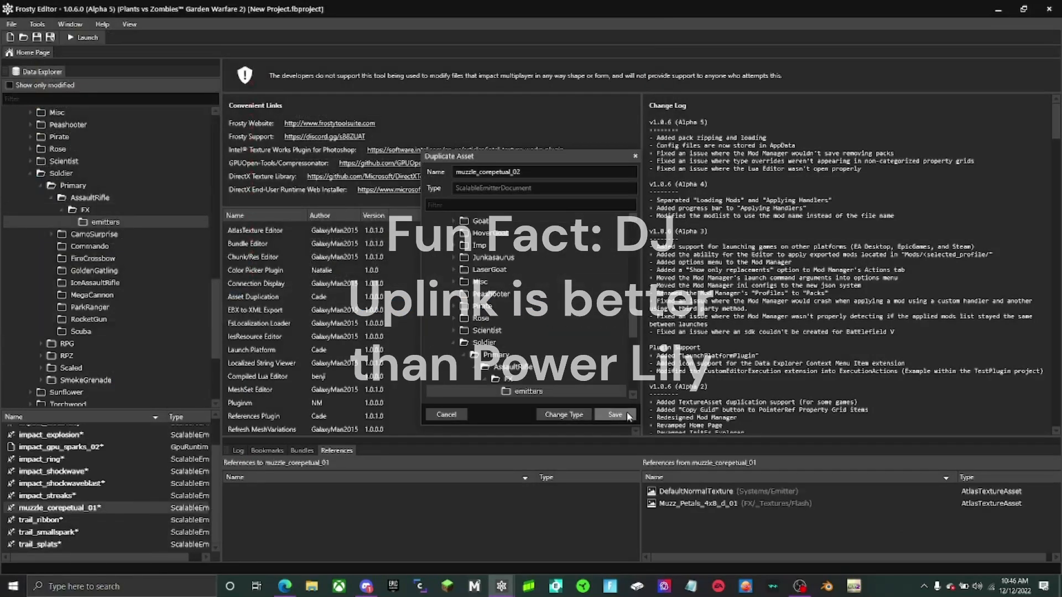
click(625, 414)
scroll(96, 509, down, 1)
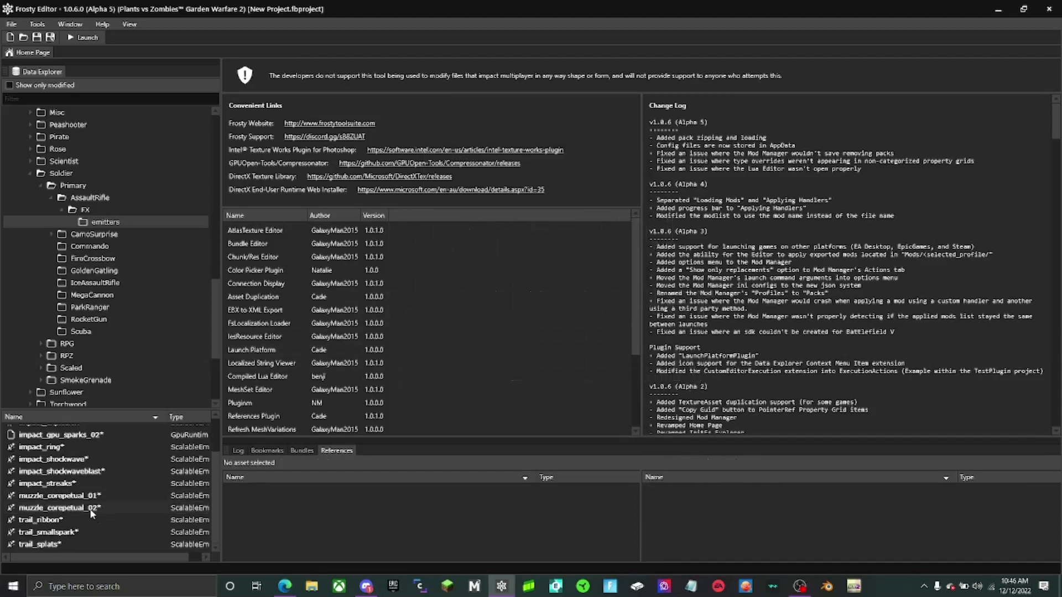
scroll(138, 518, up, 3)
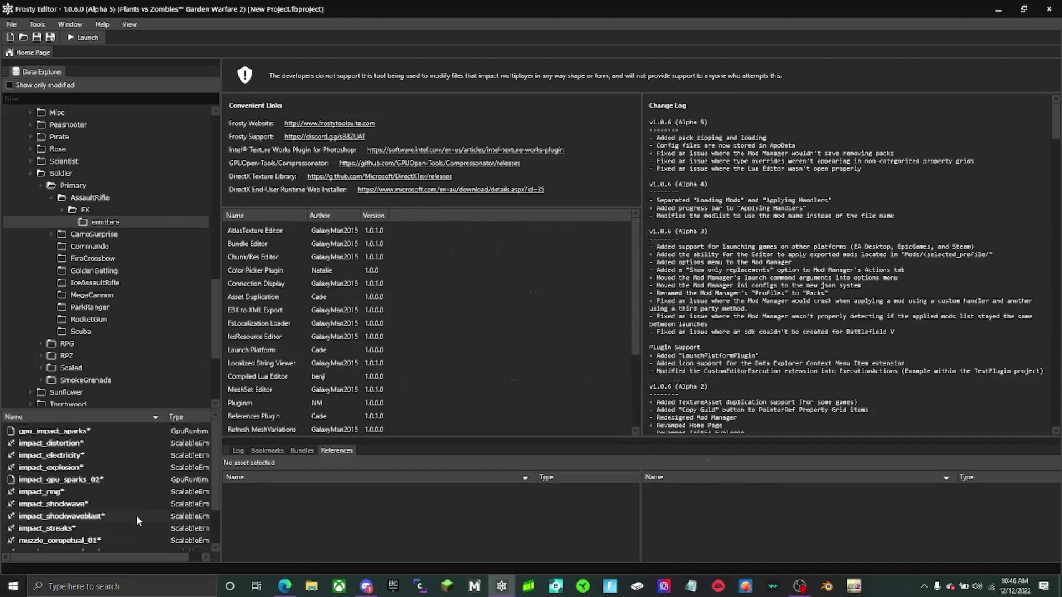
- Open the AssaultRifle1 and AssaultRifle1Bullet assets from the AssaultRifle folder
click(97, 198)
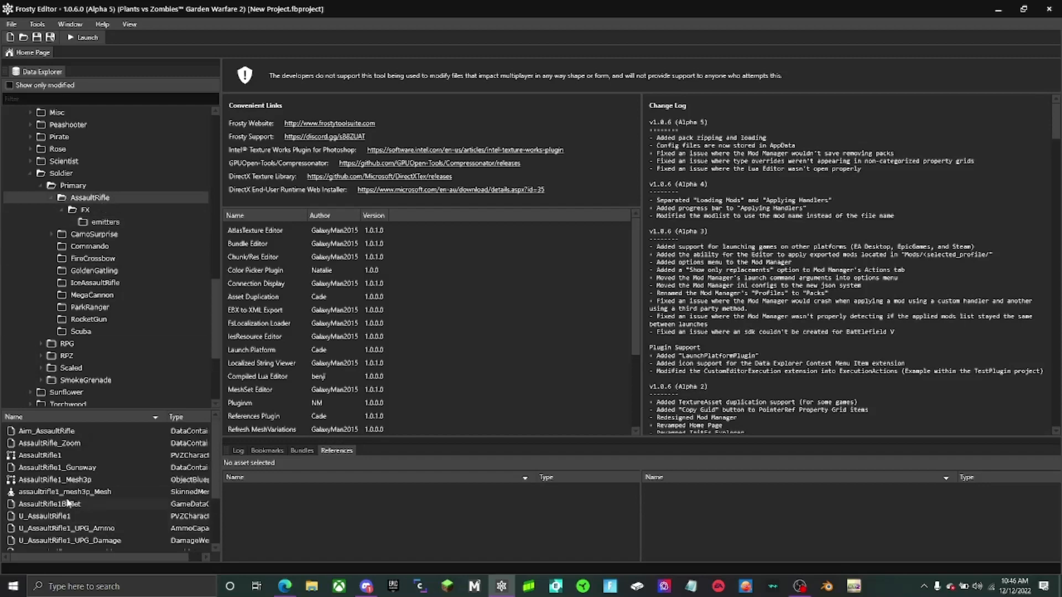
double_click(53, 456)
click(67, 504)
double_click(65, 505)
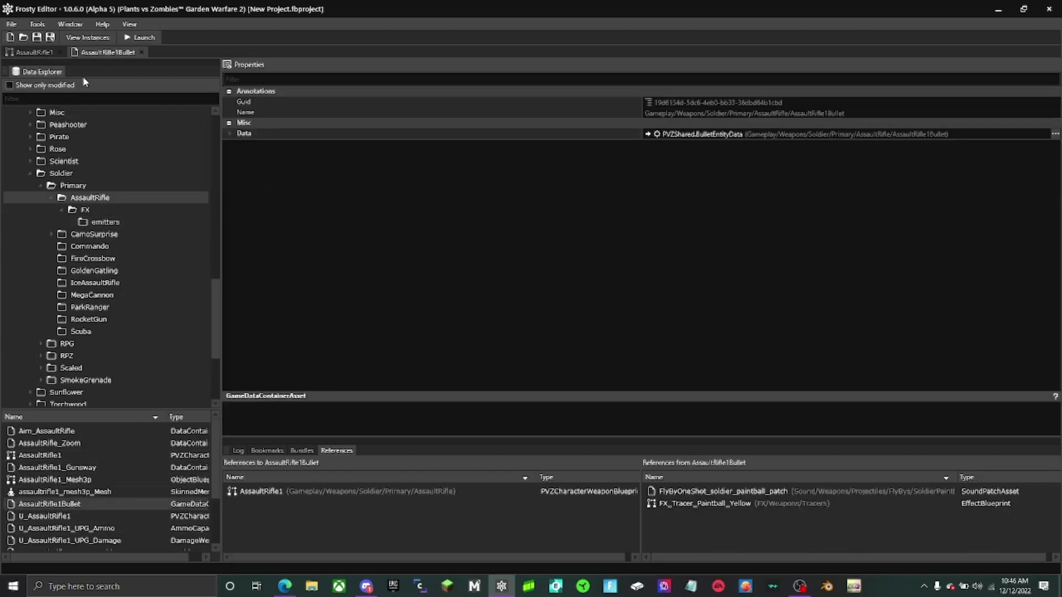
- Create a new ExplosionEntityData object for the Explosion property in AssaultRifle1Bullet's data
click(229, 134)
scroll(265, 365, down, 10)
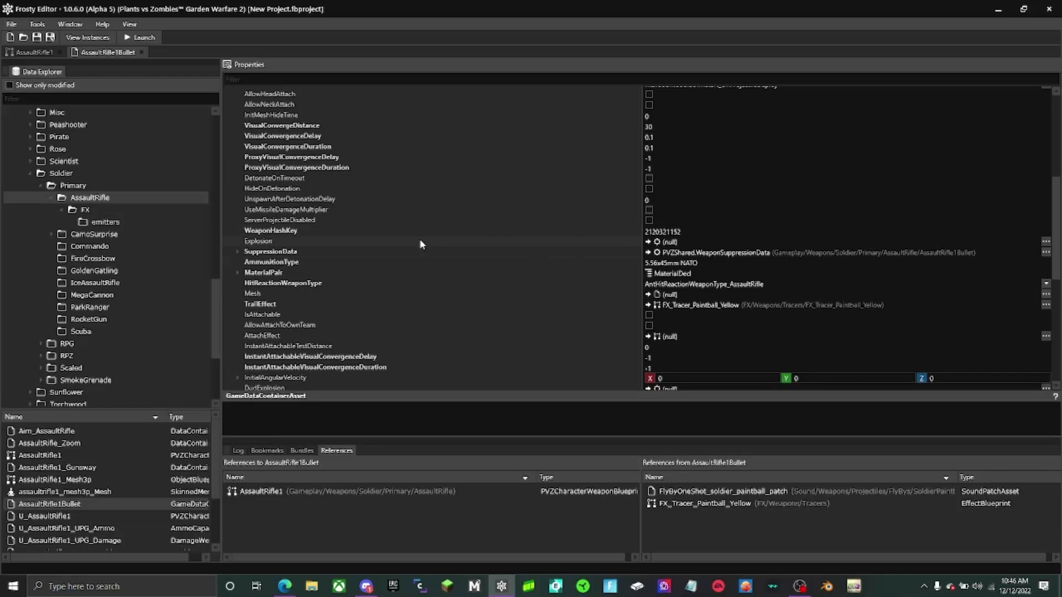
click(565, 243)
click(1045, 241)
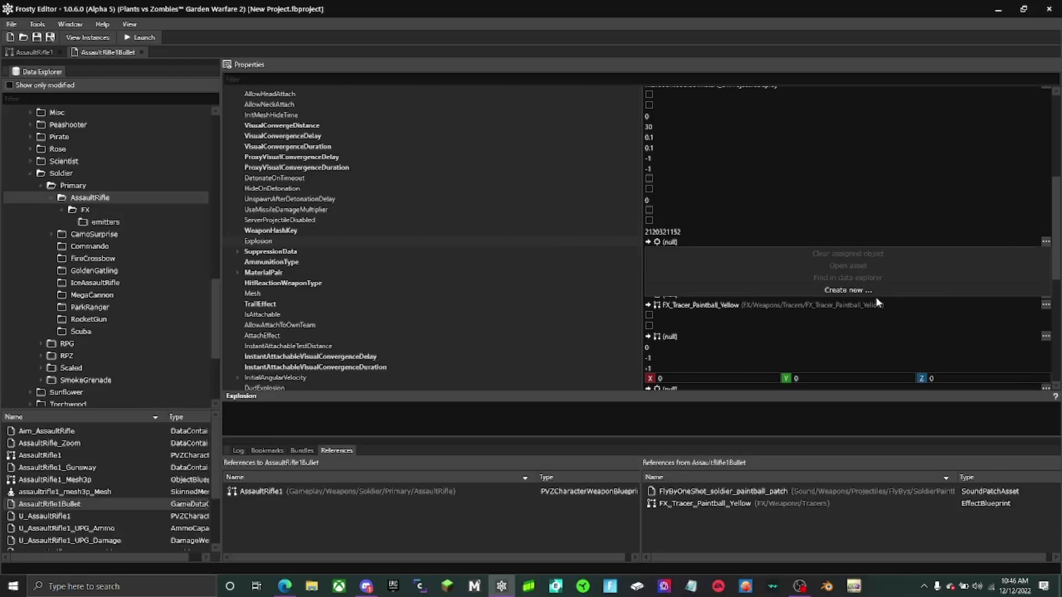
click(846, 290)
double_click(582, 218)
double_click(583, 225)
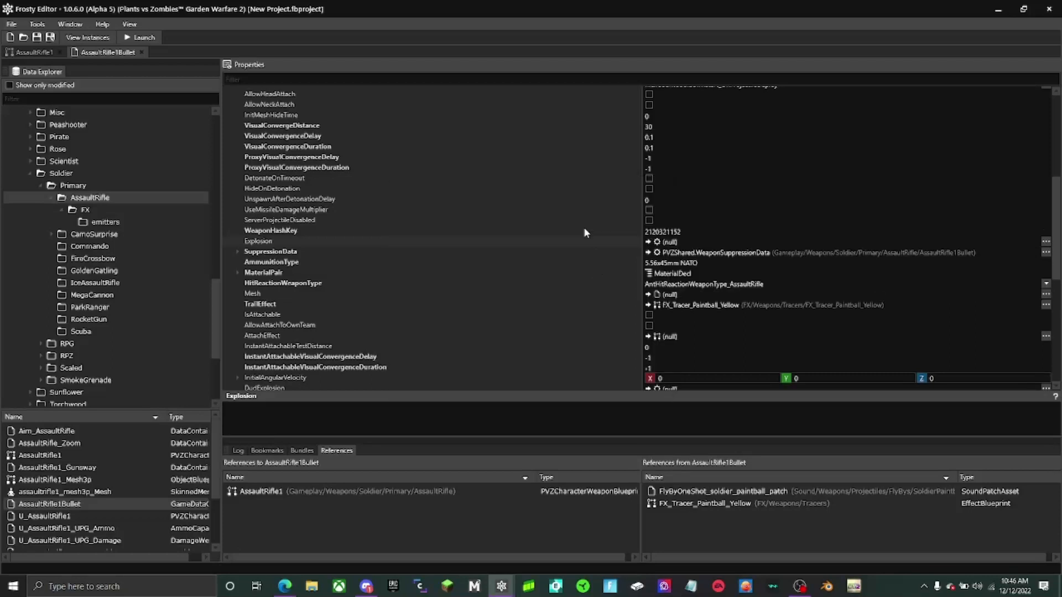
- Set the Packed values of the explosion's MaterialPair and SecondaryMaterialPair to 128
scroll(637, 309, down, 3)
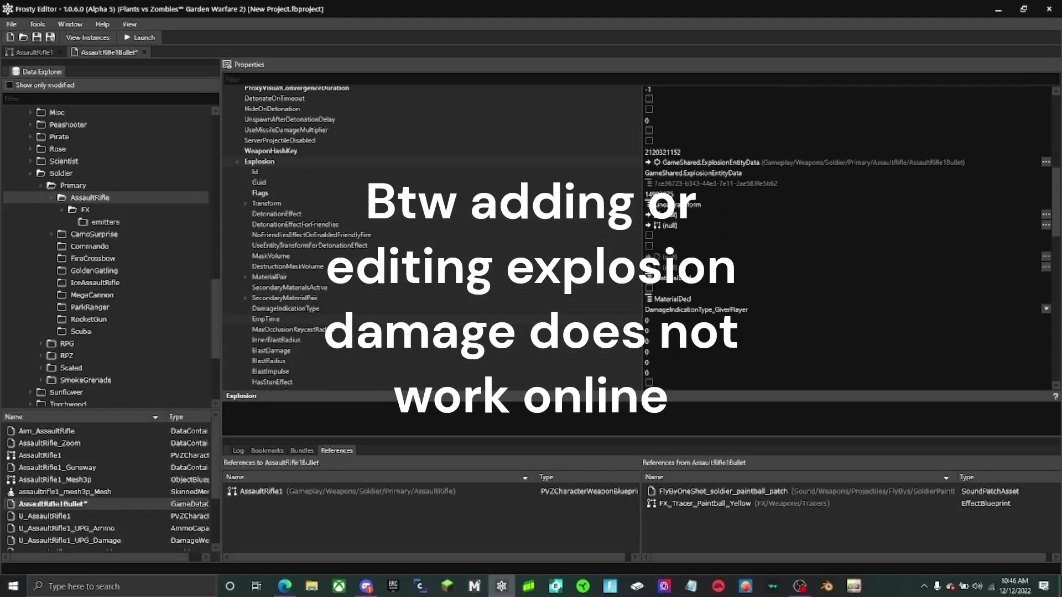
double_click(604, 297)
double_click(603, 278)
click(651, 288)
text(128)
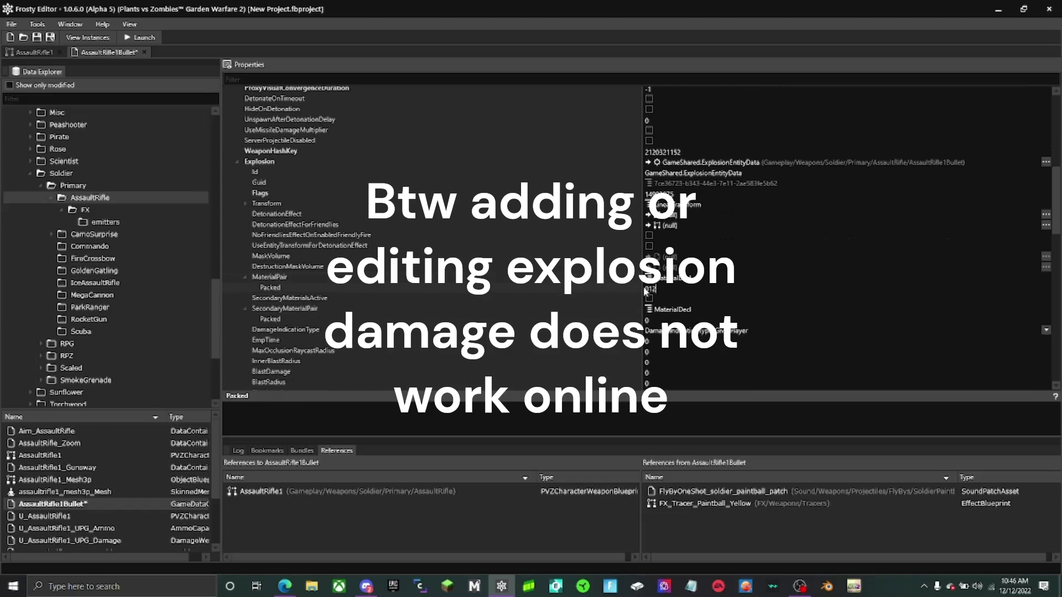
click(648, 320)
text(128)
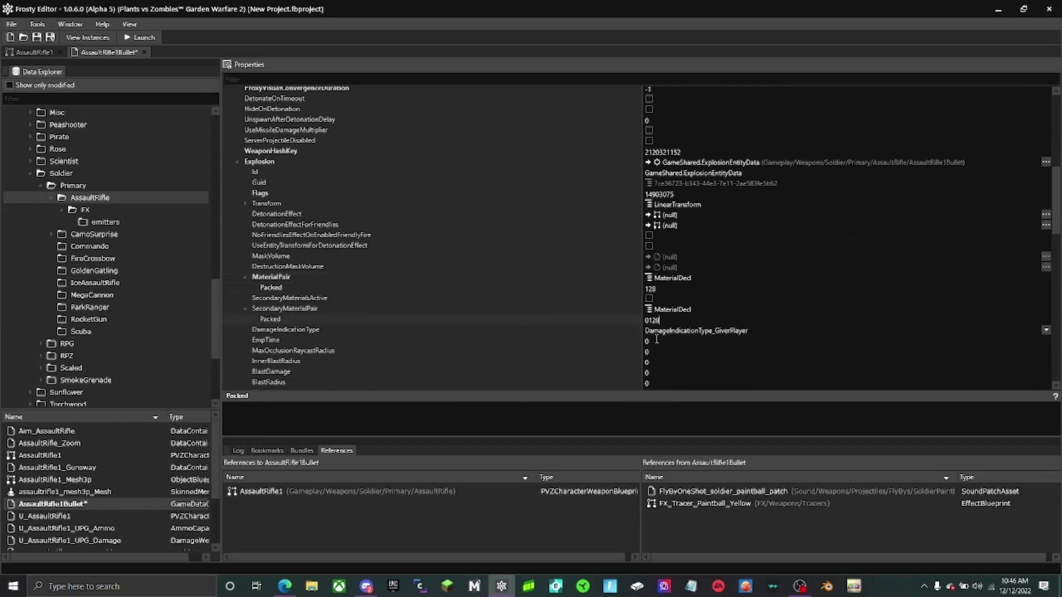
- Set the explosion's EmpTime to 0.25, MaxOcclusionRaycastRadius to 0.001, BlastDamage to 0.002 and BlastRadius to 0.001
click(654, 340)
text(0.25)
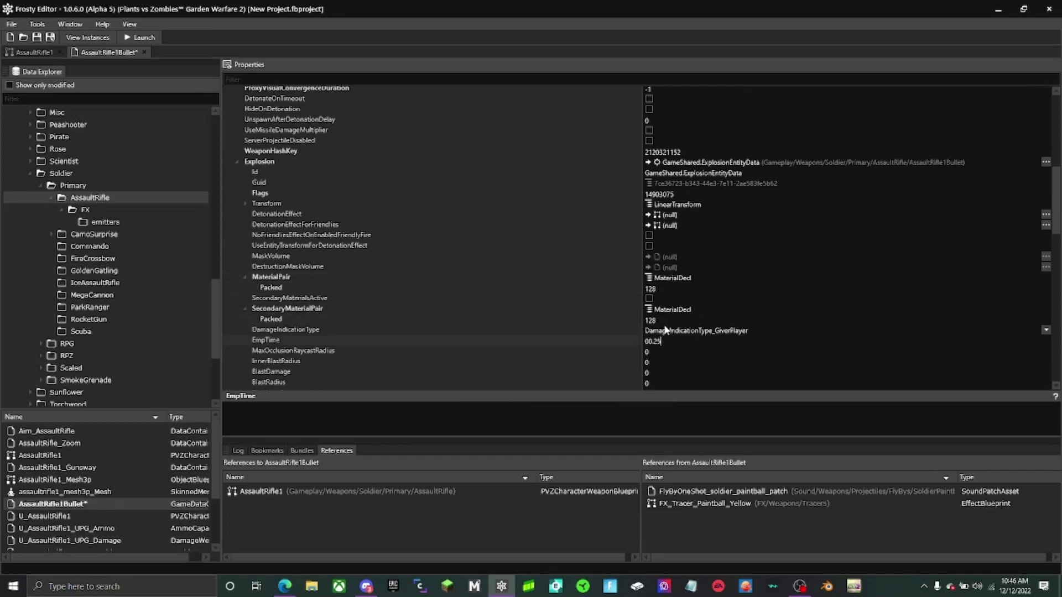
click(671, 351)
text(.001)
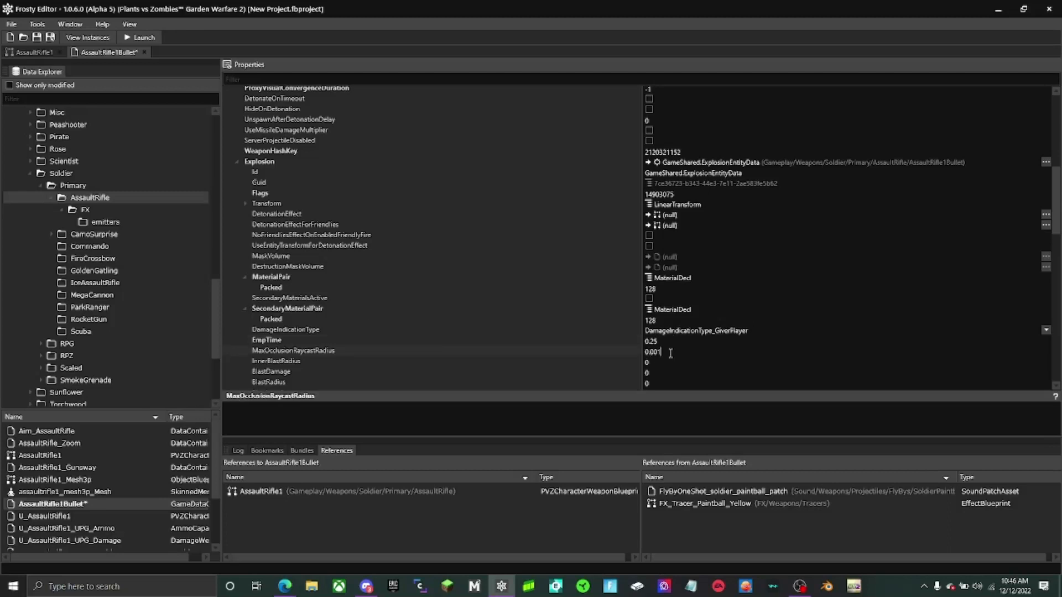
click(663, 372)
text(.002)
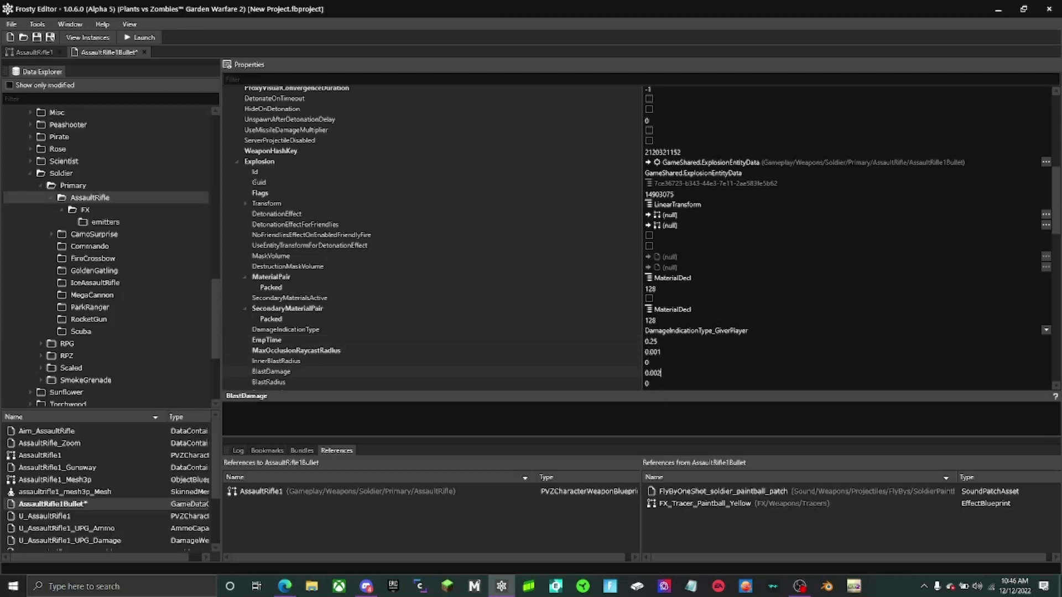
click(595, 354)
click(666, 386)
text(.001)
- Set the explosion's ShockwaveRadius to 0.003 and ShockwaveTime to 0.25, and turn on Enabled
scroll(612, 323, down, 4)
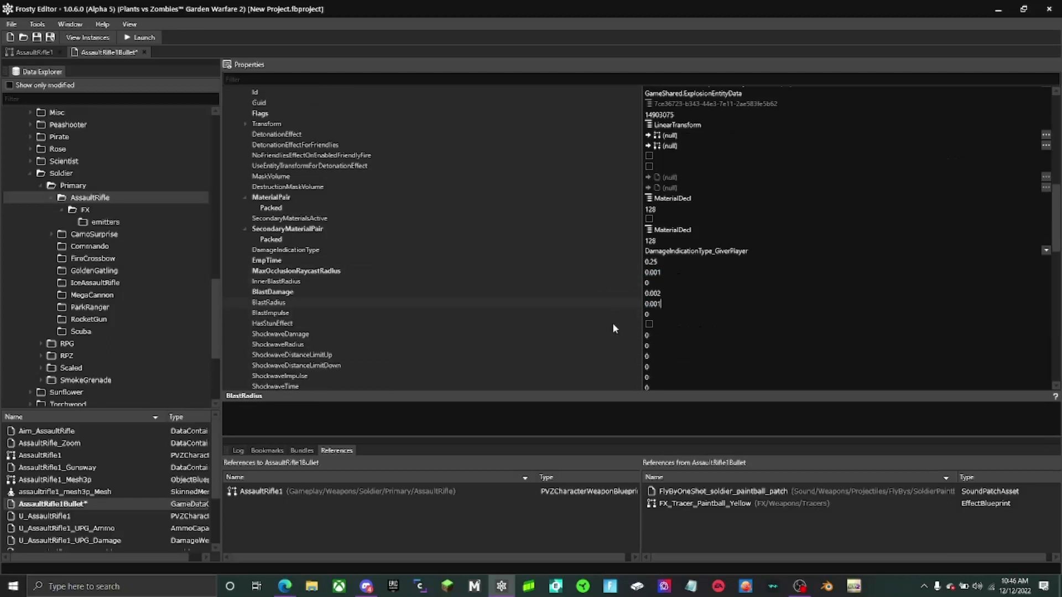
click(671, 319)
text(.003)
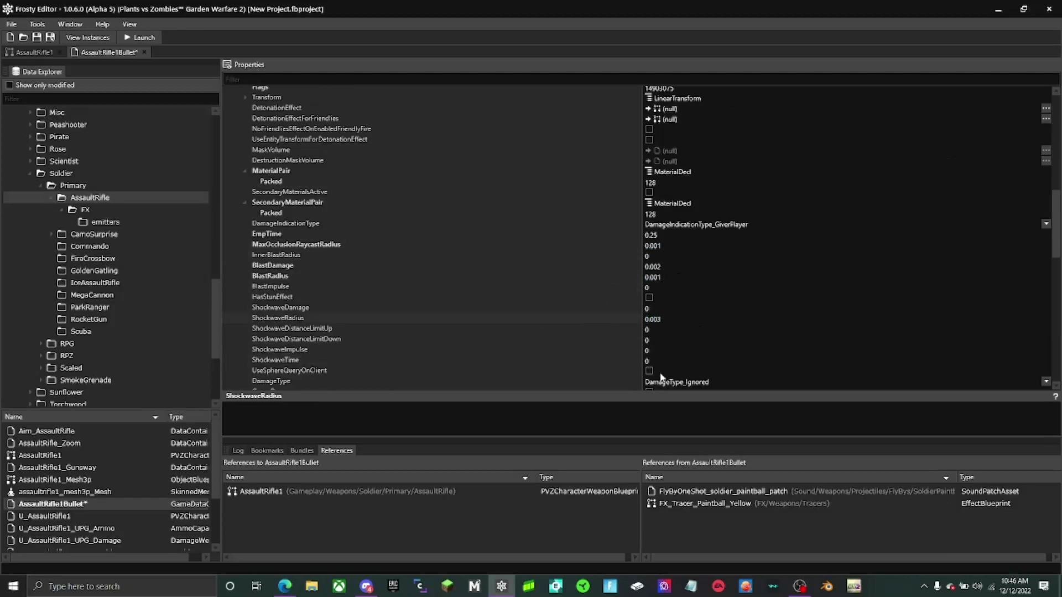
scroll(680, 357, down, 5)
click(650, 338)
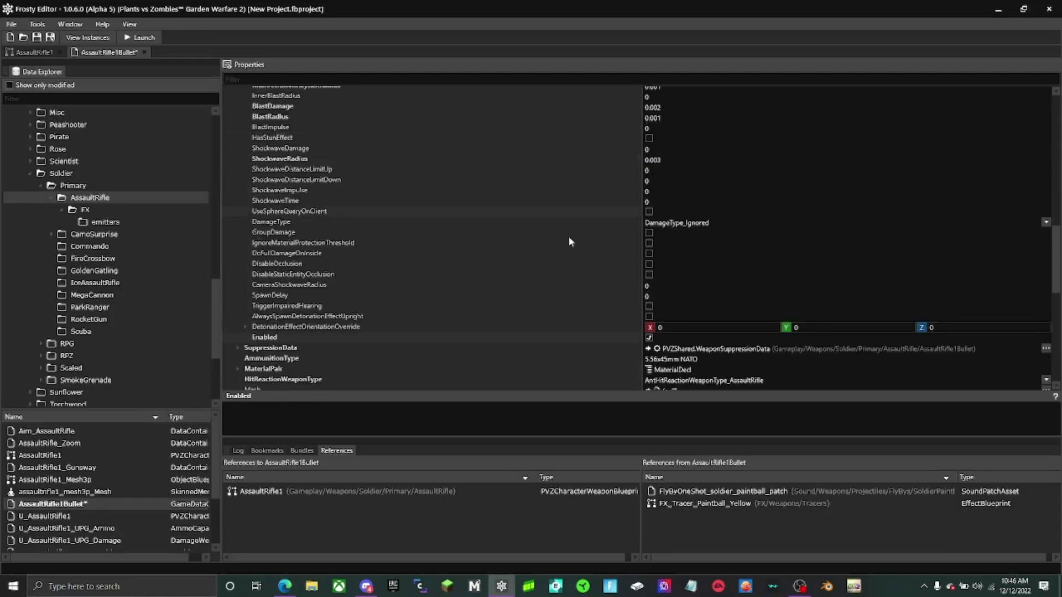
click(662, 202)
text(.25)
- Assign the Impact effect from the AssaultRifle/FX folder to the explosion's DetonationEffect
scroll(611, 221, up, 8)
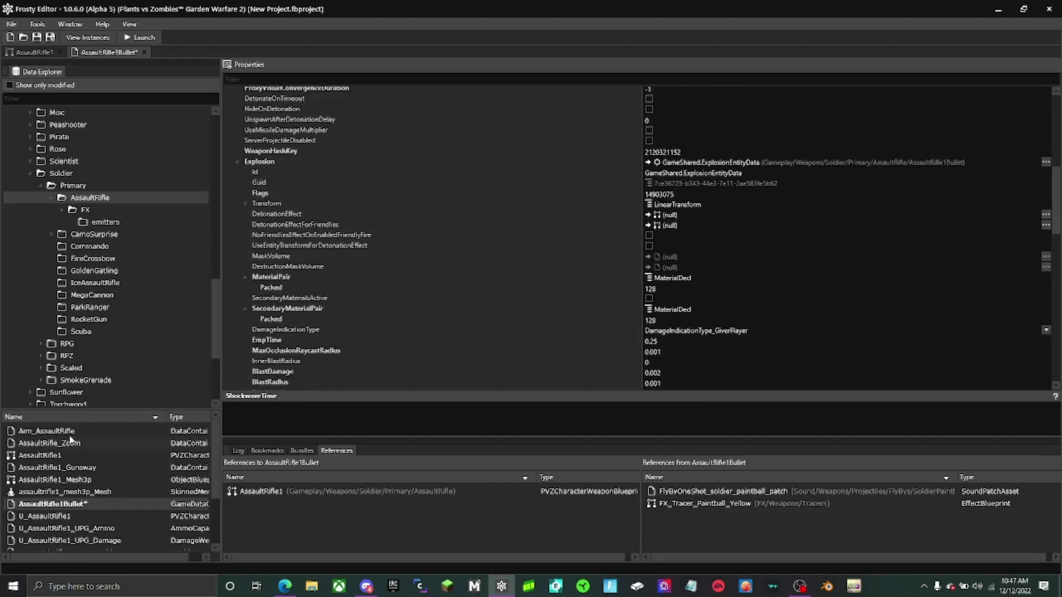
click(111, 209)
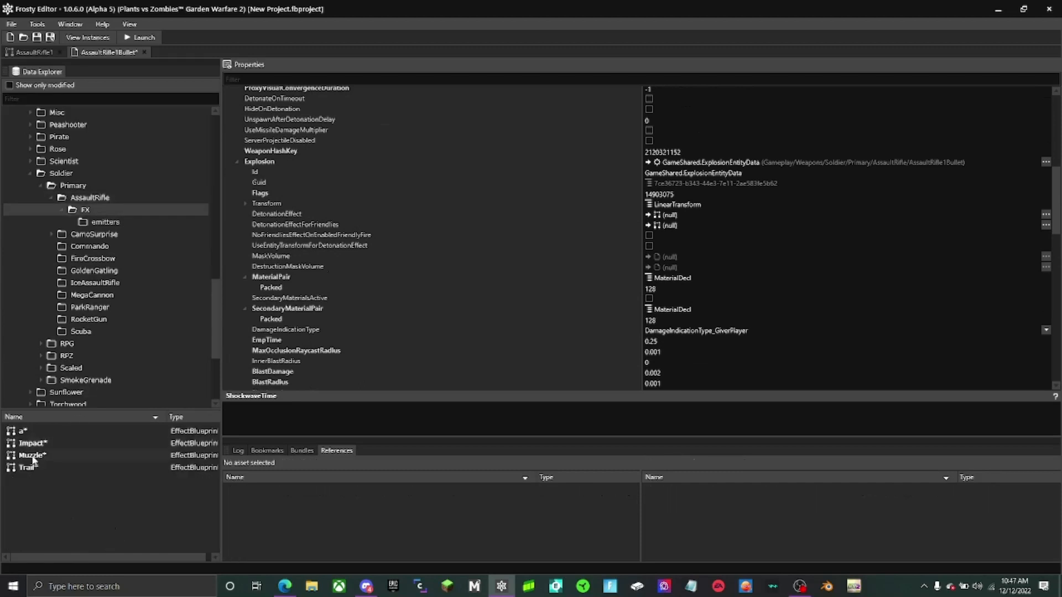
click(39, 444)
click(647, 214)
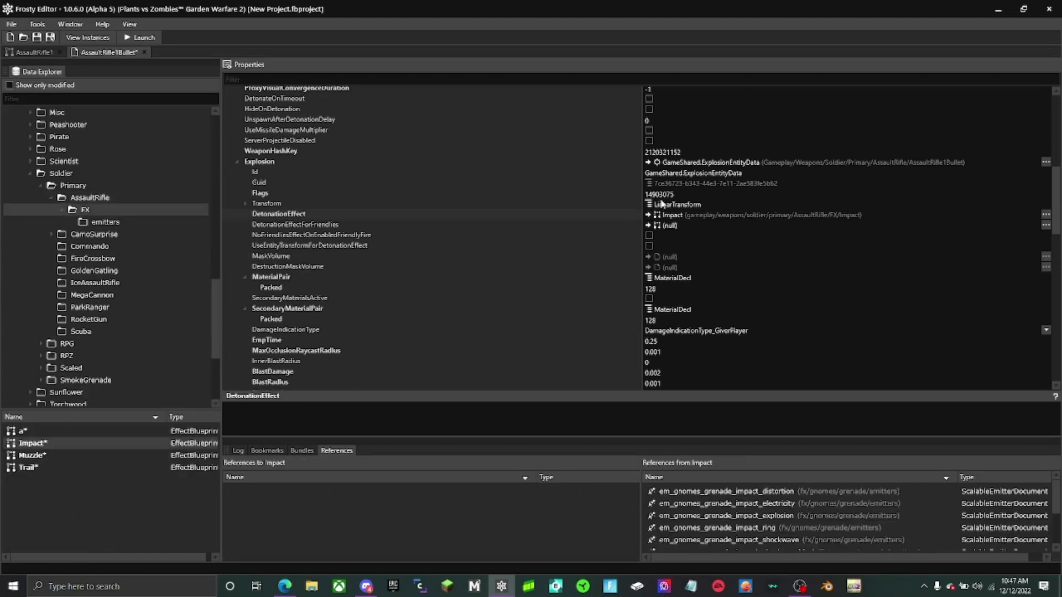
- Assign the Trail effect from the AssaultRifle/FX folder to the bullet's TrailEffect
scroll(442, 213, down, 1)
scroll(340, 280, down, 6)
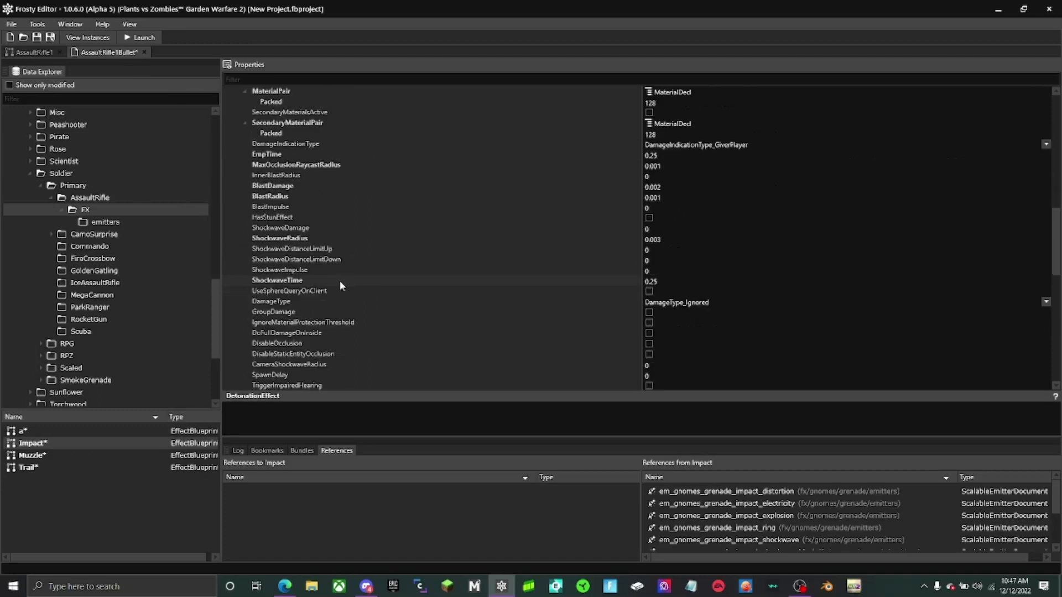
click(28, 467)
scroll(612, 208, down, 7)
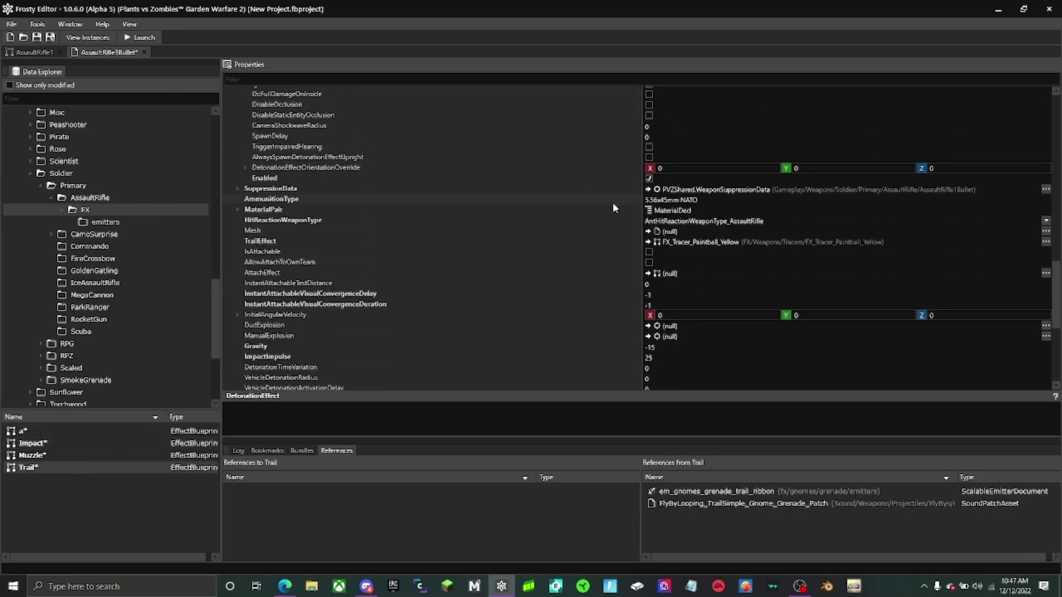
click(648, 242)
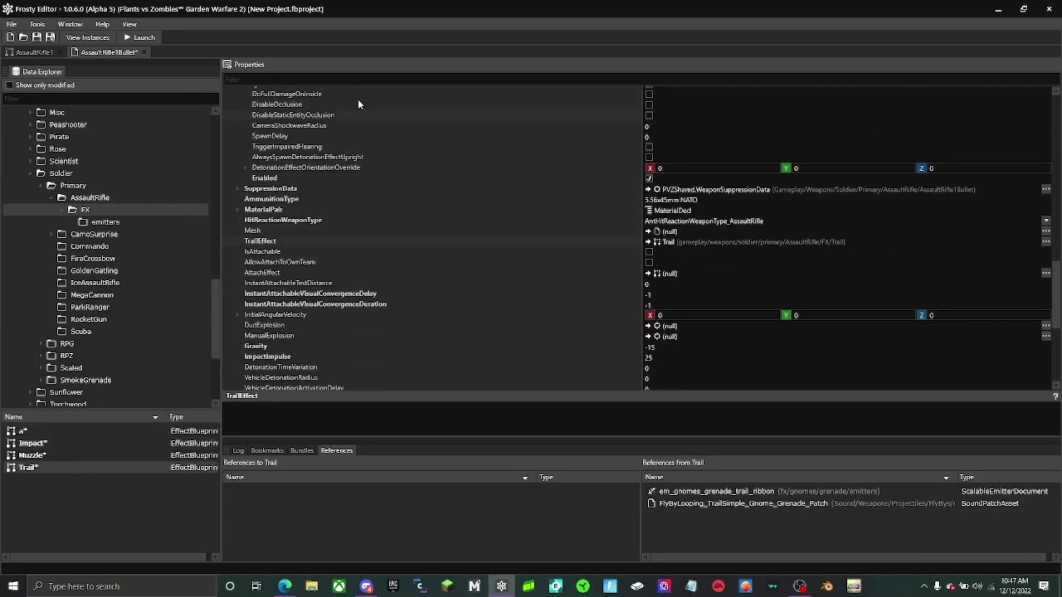
- In AssaultRifle1, assign the Muzzle effect to the first FireEffects3p entry under WeaponFiring's PrimaryFire
click(22, 53)
click(31, 455)
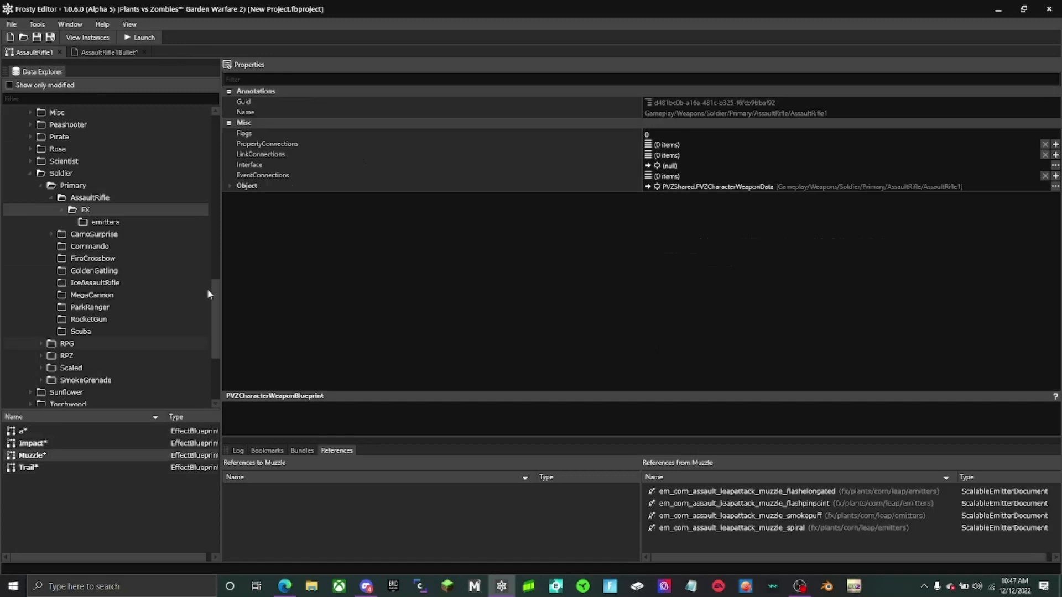
click(230, 186)
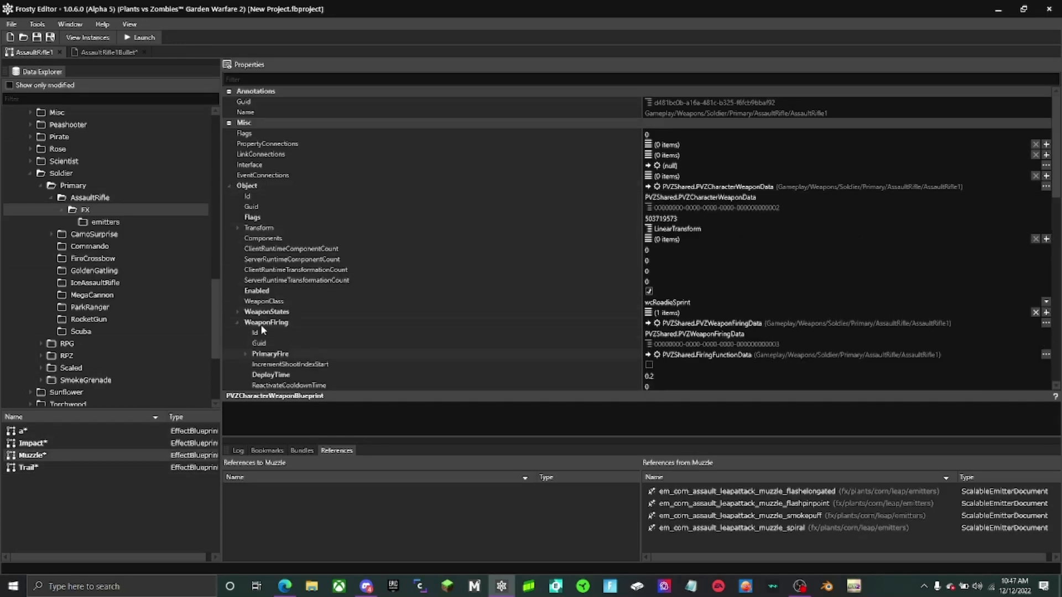
click(246, 354)
scroll(248, 359, down, 5)
click(253, 203)
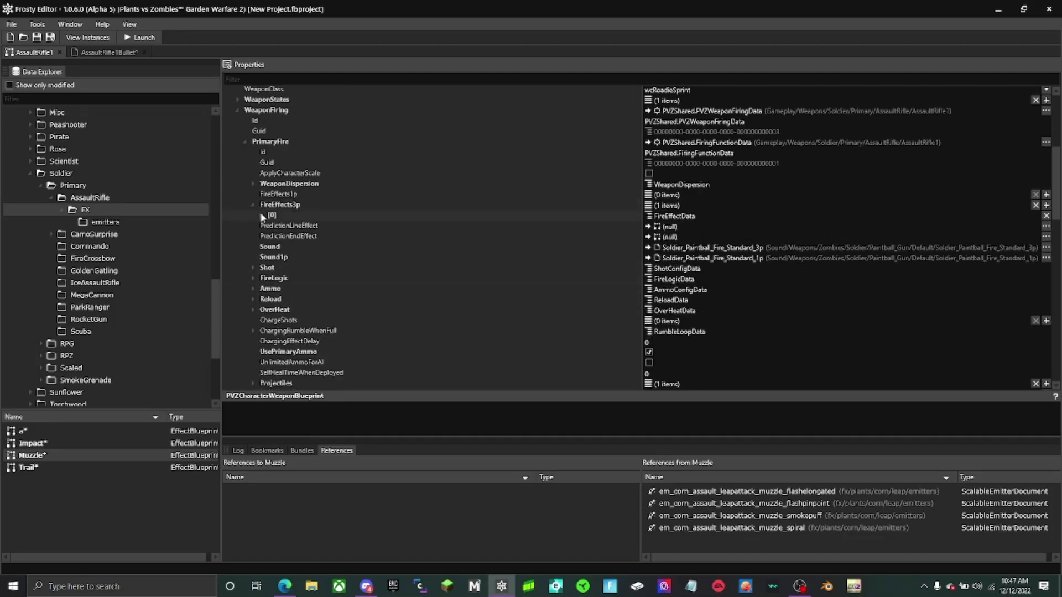
click(261, 215)
click(648, 226)
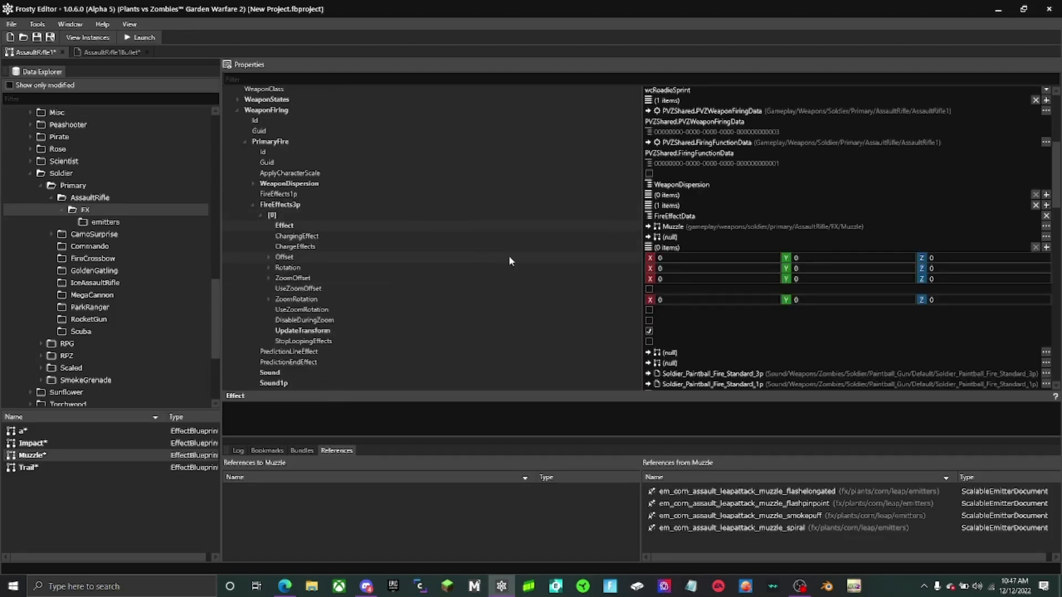
- Copy the FireEffects3p contents into FireEffects1p and close both weapon assets
double_click(279, 205)
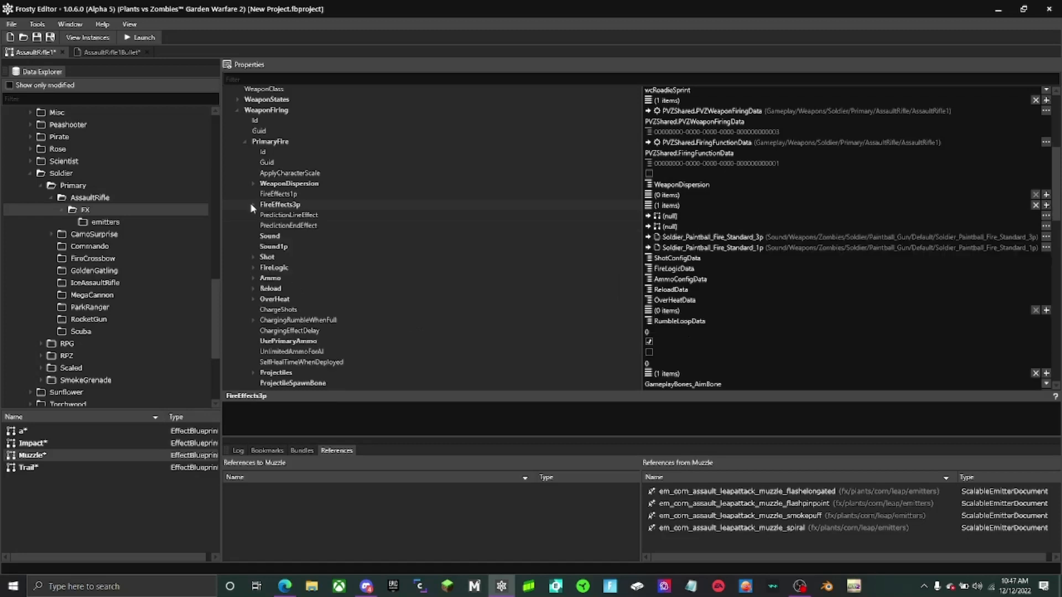
right_click(279, 207)
click(294, 210)
right_click(280, 195)
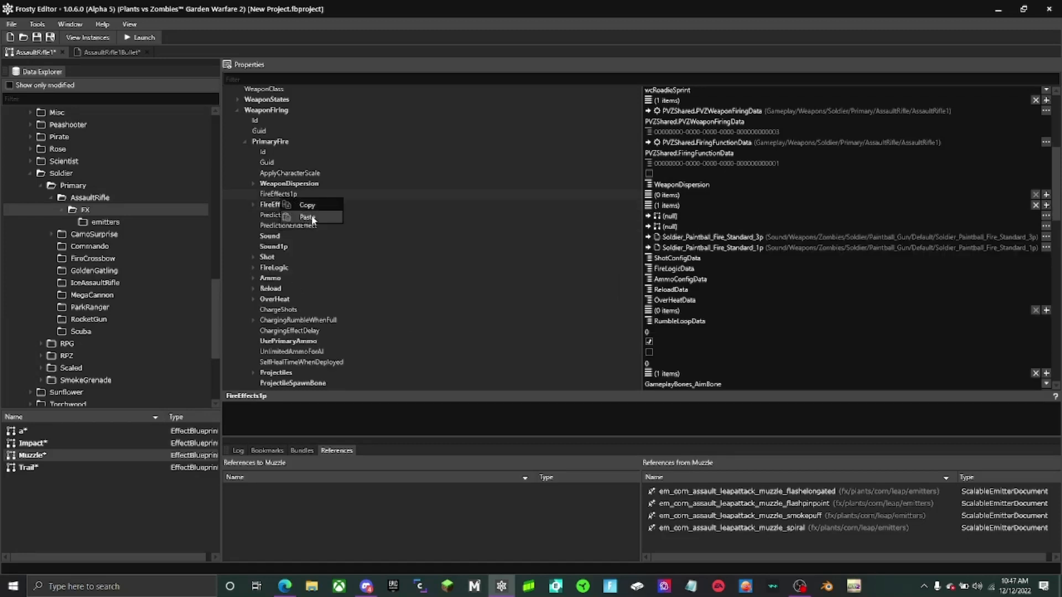
click(310, 219)
double_click(282, 195)
double_click(293, 205)
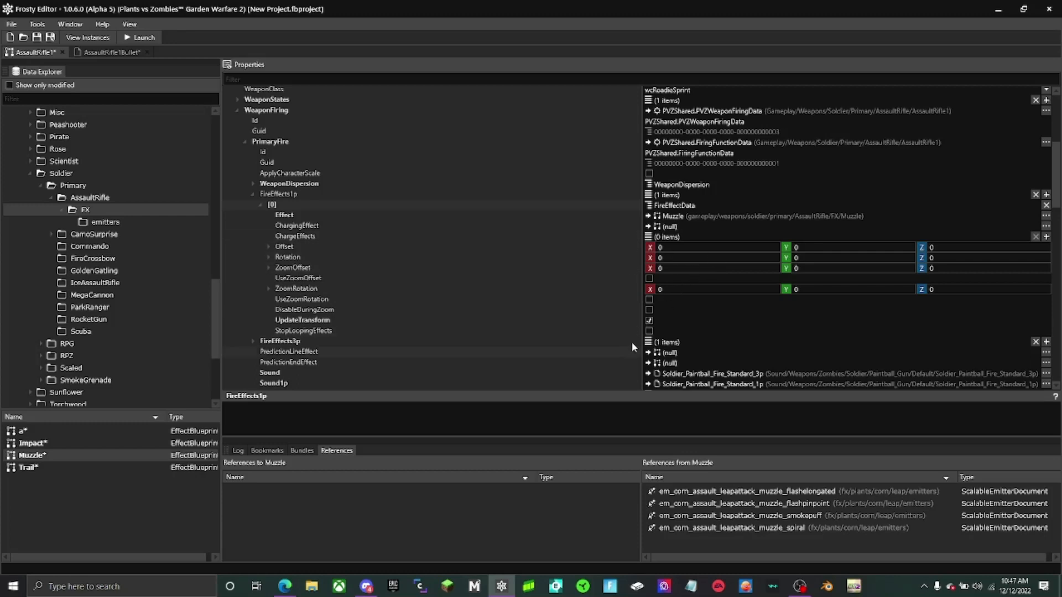
click(63, 52)
click(77, 52)
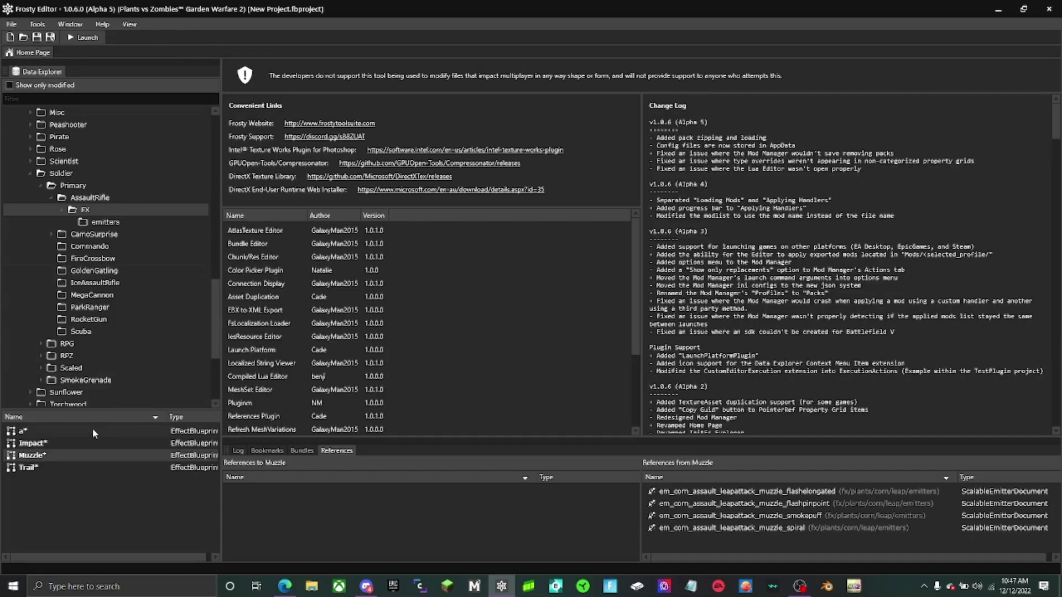
- Open the Impact, Muzzle and Trail effects from the AssaultRifle/FX folder together
click(89, 442)
shift+click(33, 467)
right_click(84, 451)
click(102, 459)
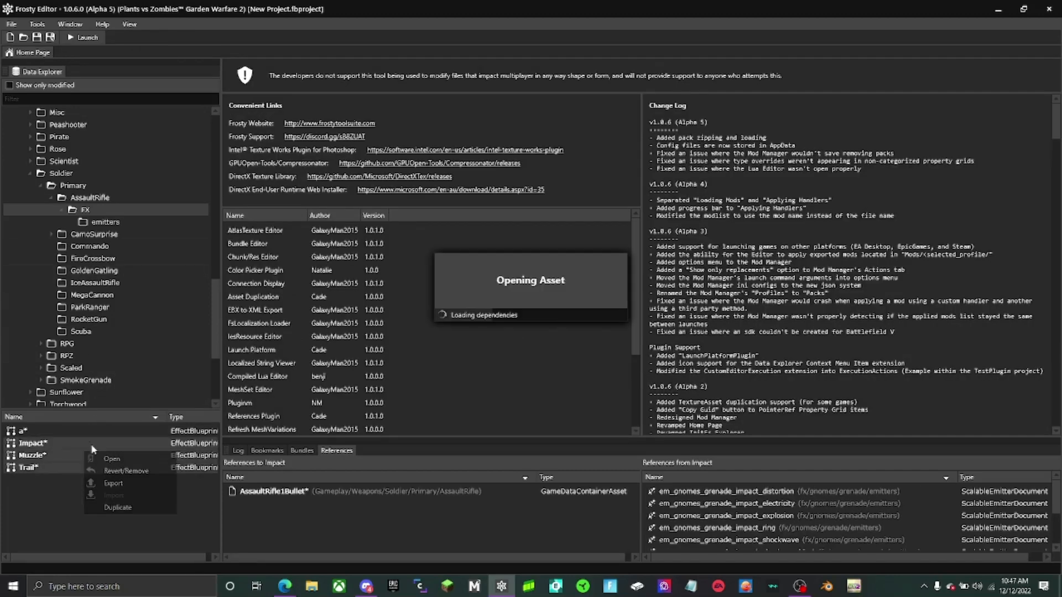
- Replace the sound component in the Trail effect's Components list with two empty entries
click(103, 222)
scroll(135, 506, down, 2)
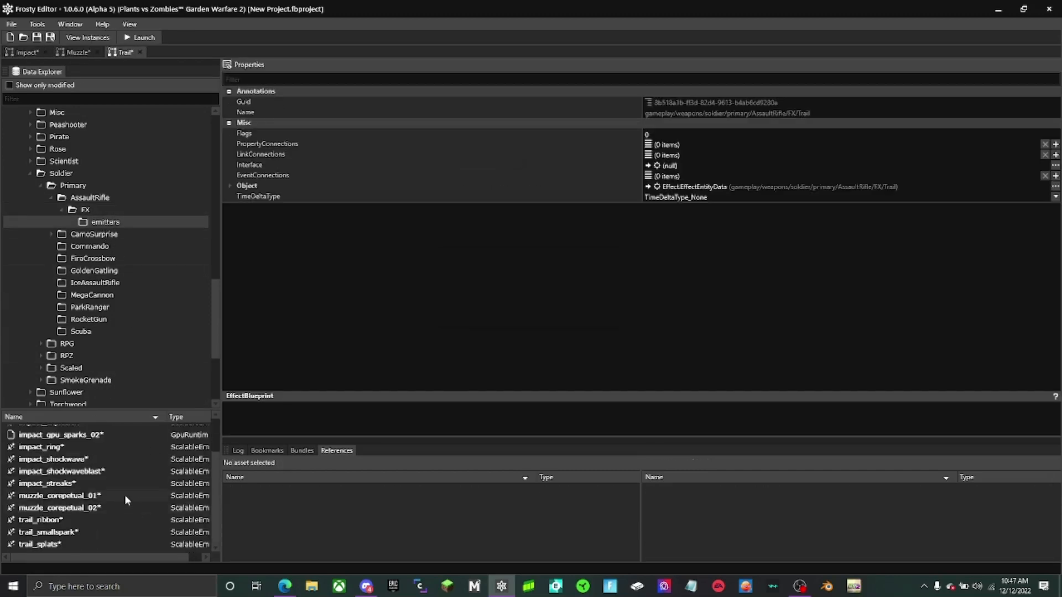
scroll(73, 526, up, 2)
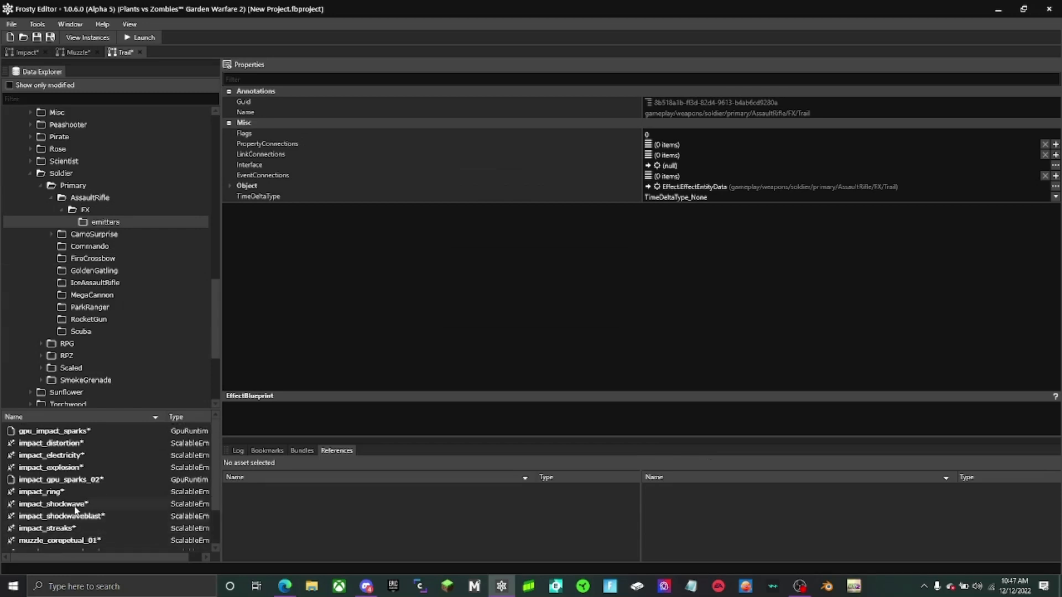
click(229, 186)
double_click(514, 238)
double_click(506, 260)
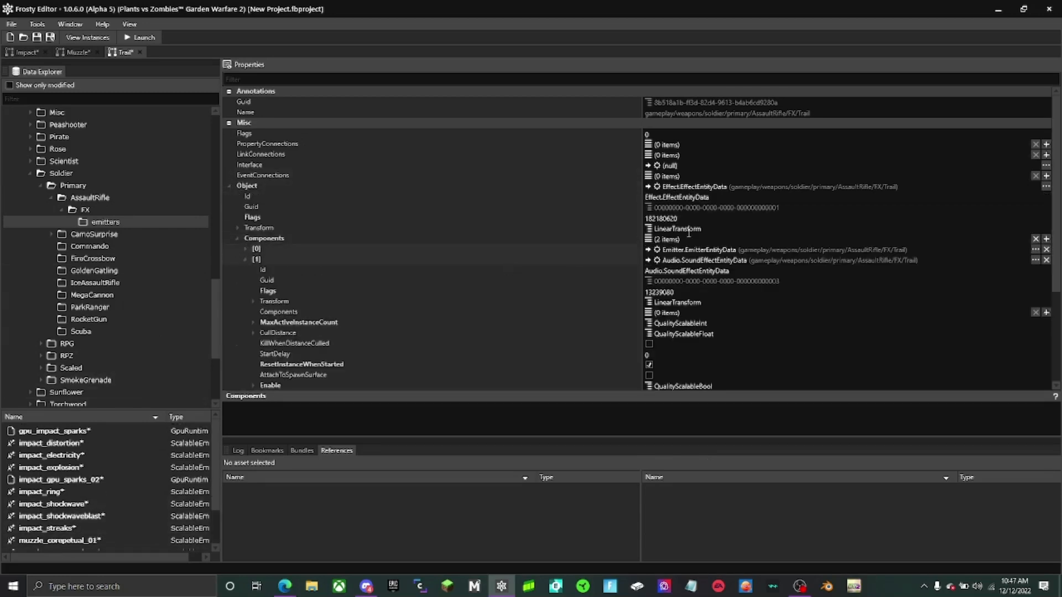
click(1054, 239)
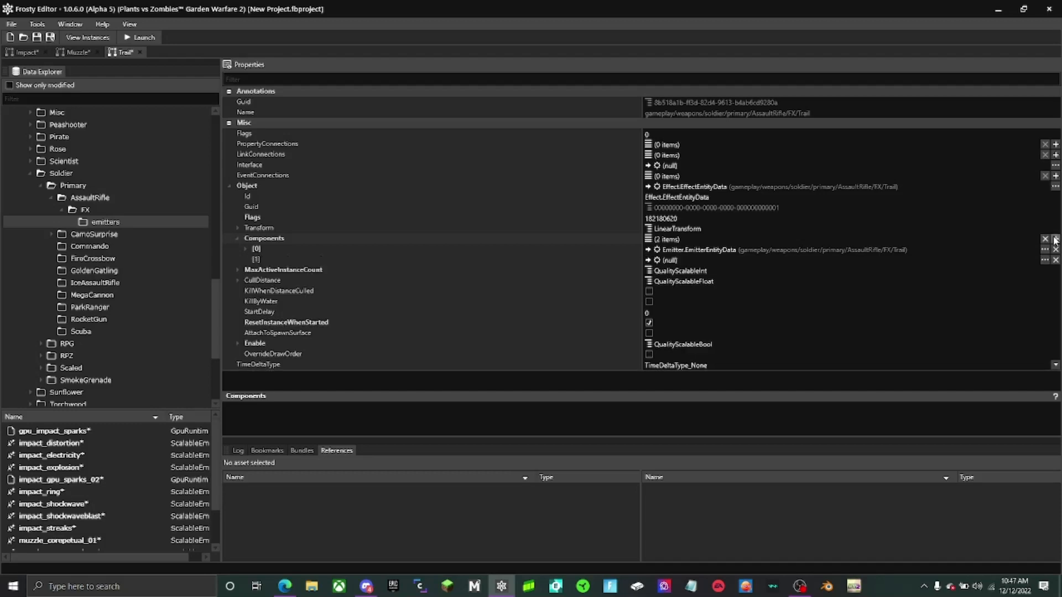
click(1054, 238)
- Copy the first emitter component of the Trail effect into the two empty Components entries
scroll(58, 487, down, 2)
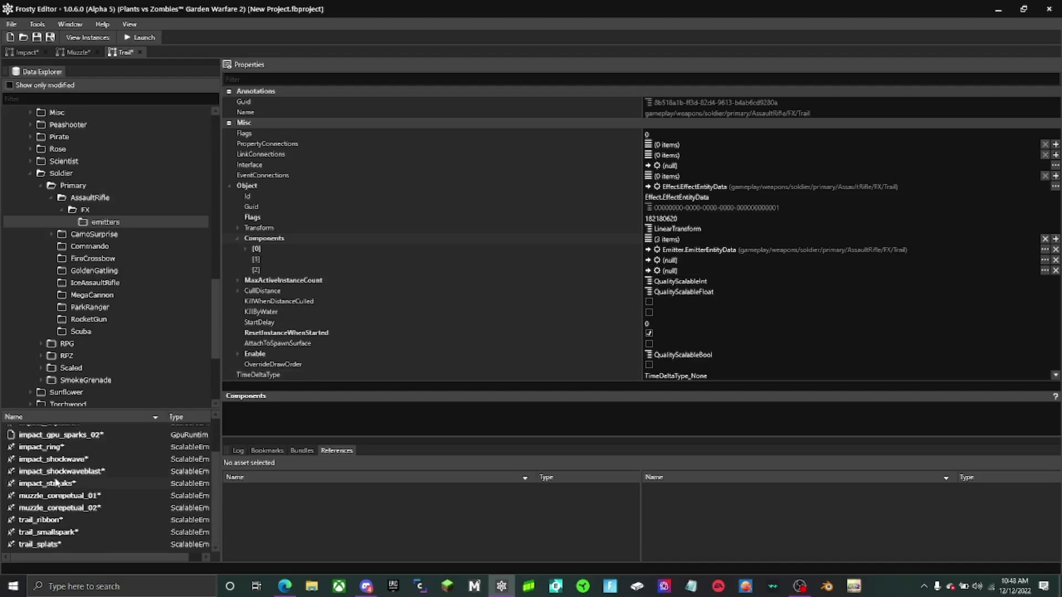
right_click(756, 255)
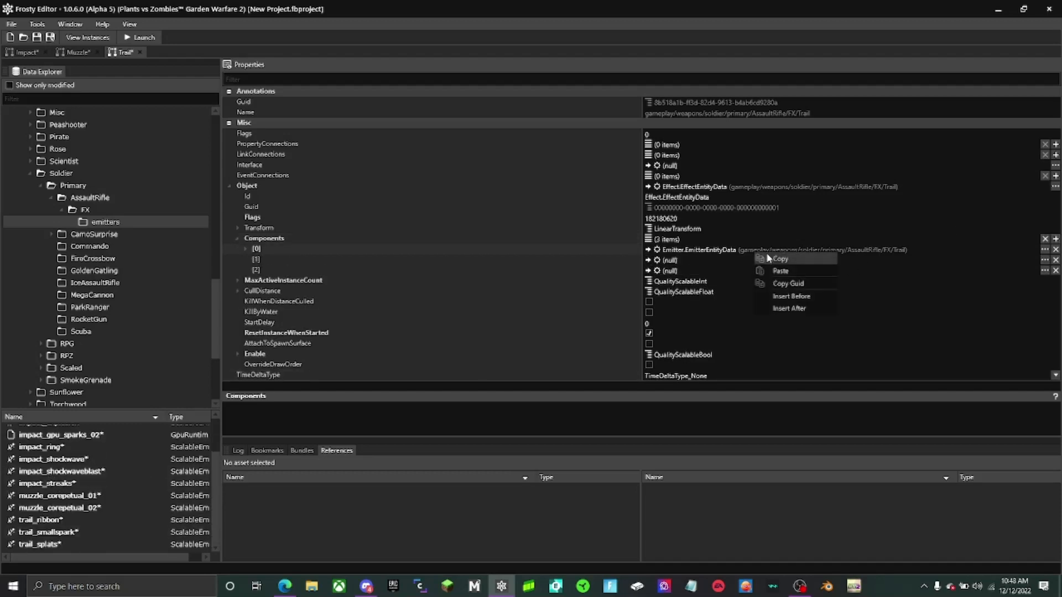
click(774, 260)
right_click(744, 262)
click(774, 287)
right_click(701, 278)
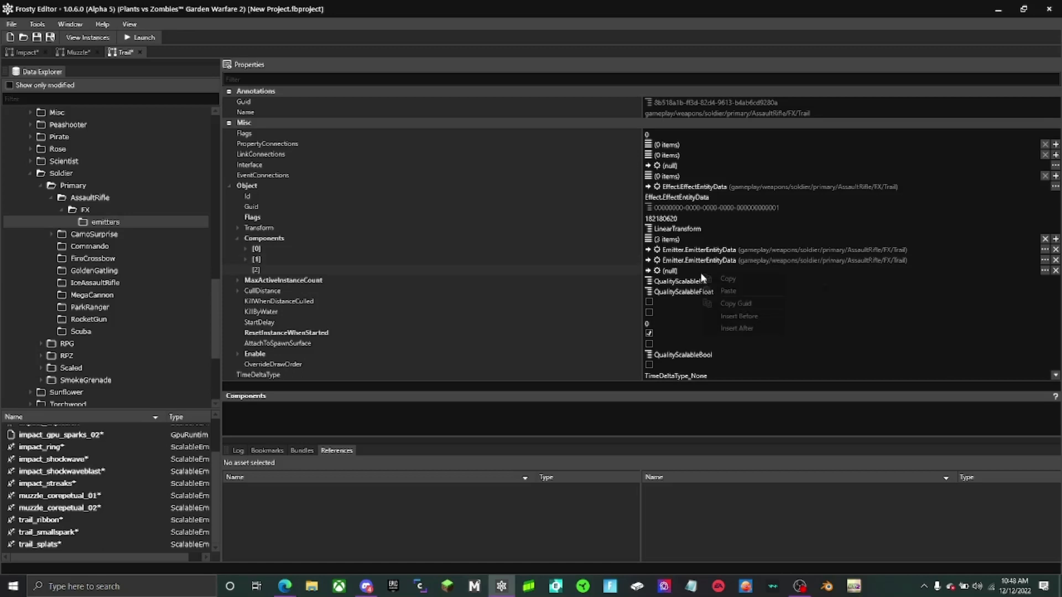
click(729, 291)
- Assign trail_ribbon, trail_smallspark and trail_splats as the emitters of Trail components 0, 1 and 2, and close the Trail effect
double_click(578, 271)
double_click(576, 259)
double_click(575, 250)
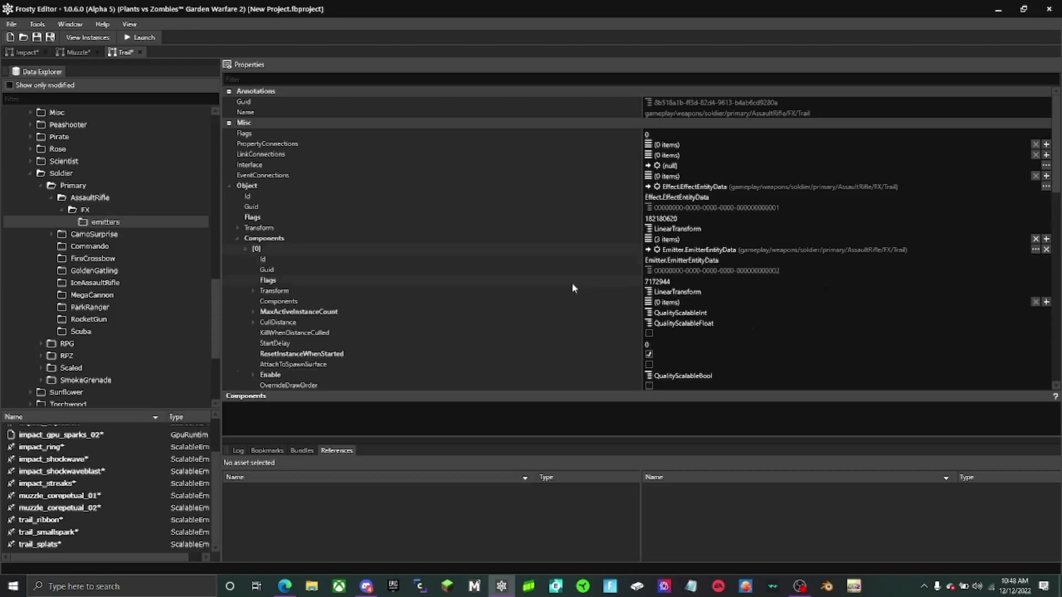
scroll(569, 291, down, 4)
click(59, 521)
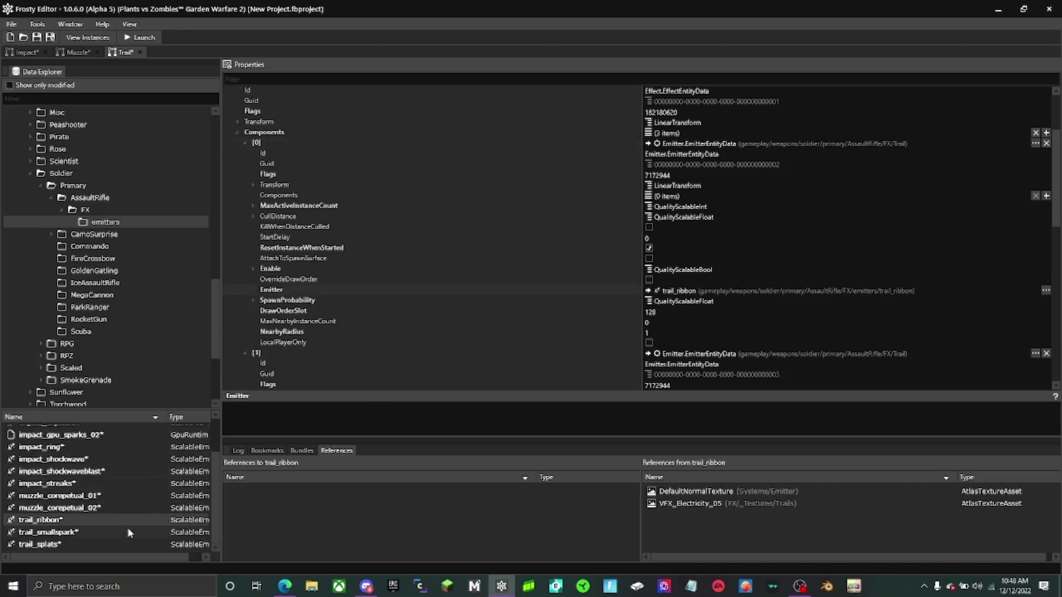
click(131, 532)
scroll(524, 290, down, 8)
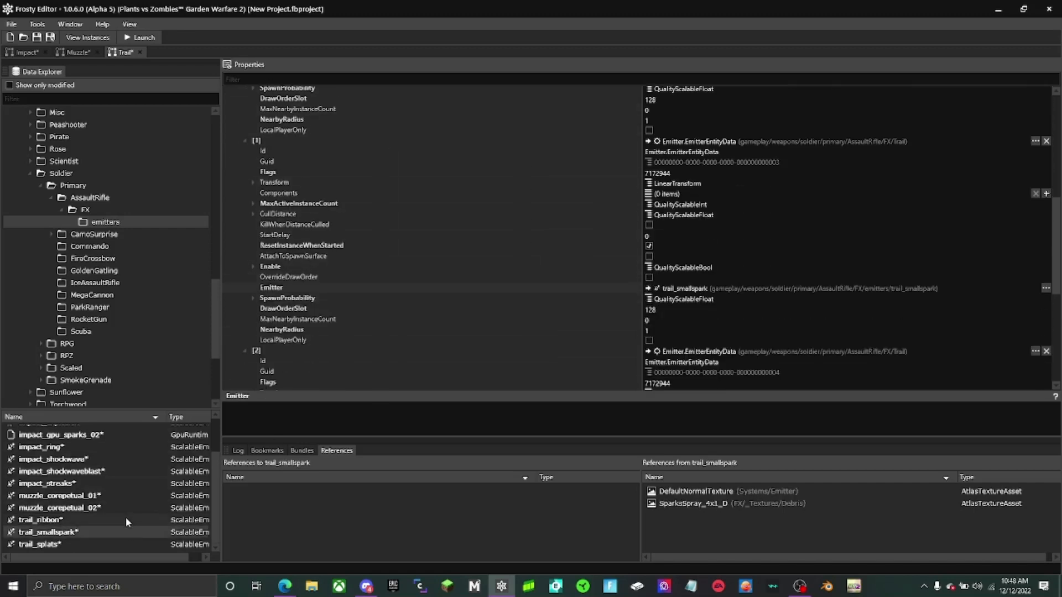
click(95, 542)
scroll(554, 310, down, 8)
click(648, 286)
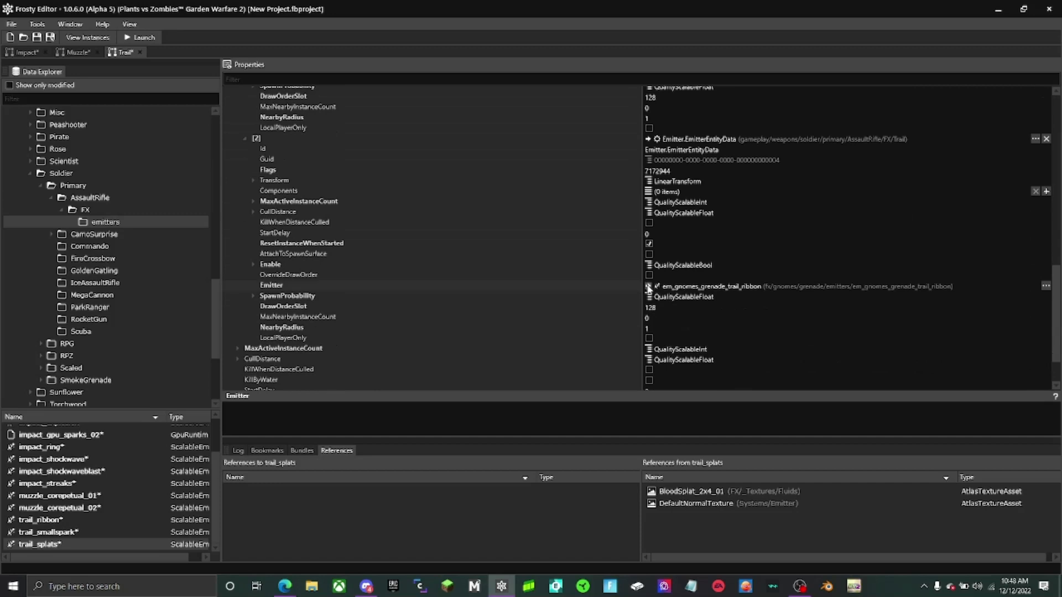
click(140, 52)
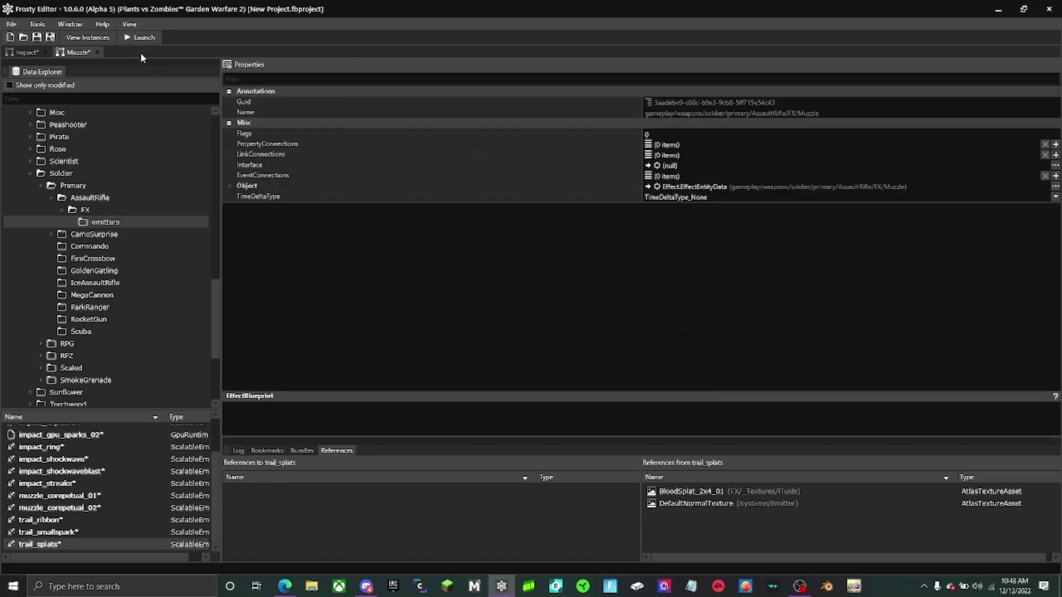
- Remove two emitter entries from the Muzzle effect's Components list, keeping the light and two emitters
click(227, 184)
double_click(477, 243)
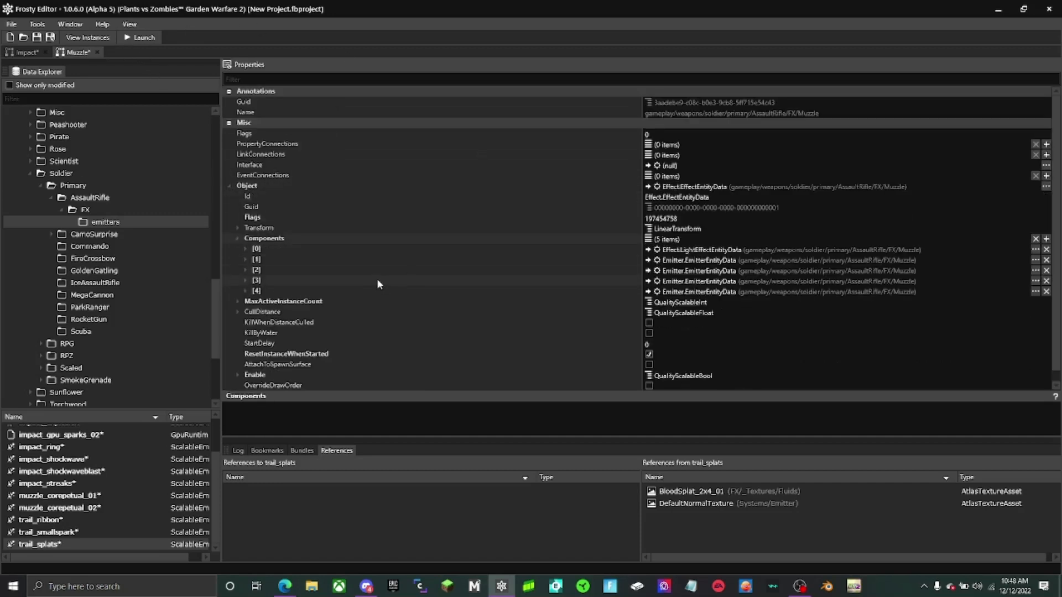
click(84, 508)
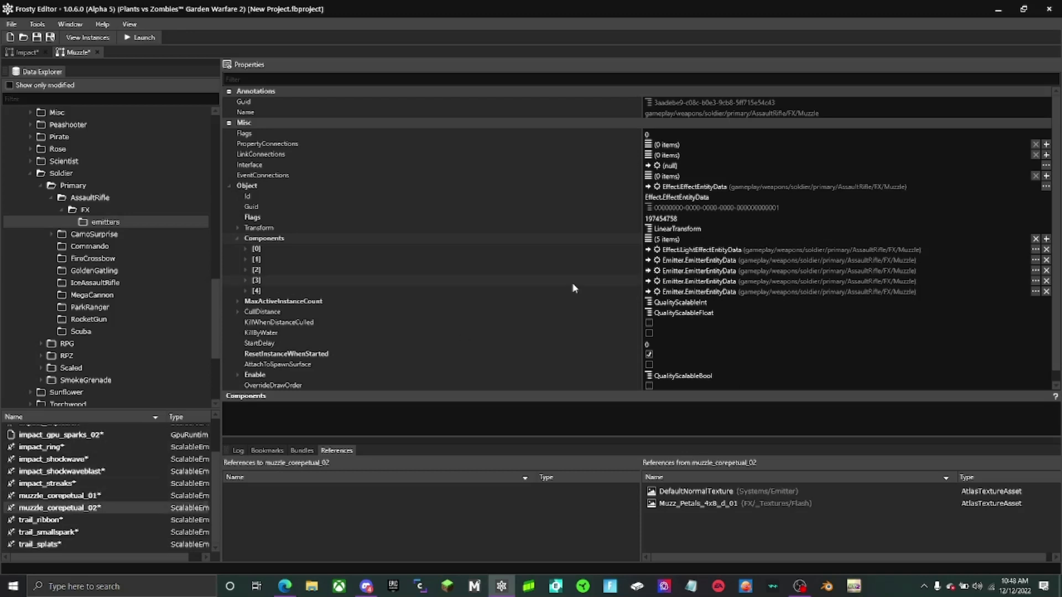
click(1046, 281)
- Edit the Color of the sphere light inside the Muzzle effect's component 0, setting Y to 1
double_click(593, 250)
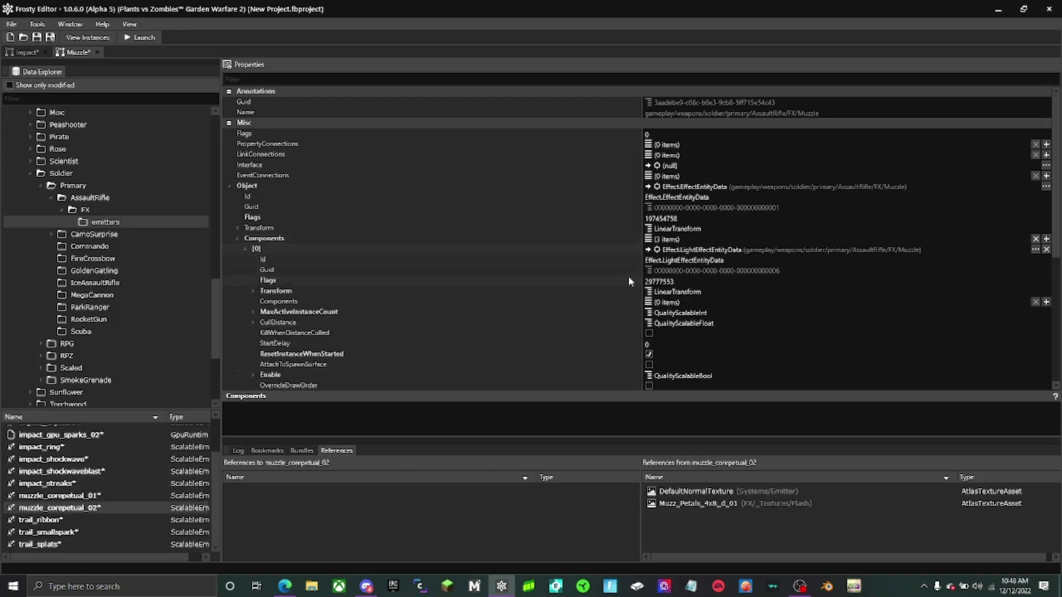
scroll(629, 277, down, 5)
double_click(627, 211)
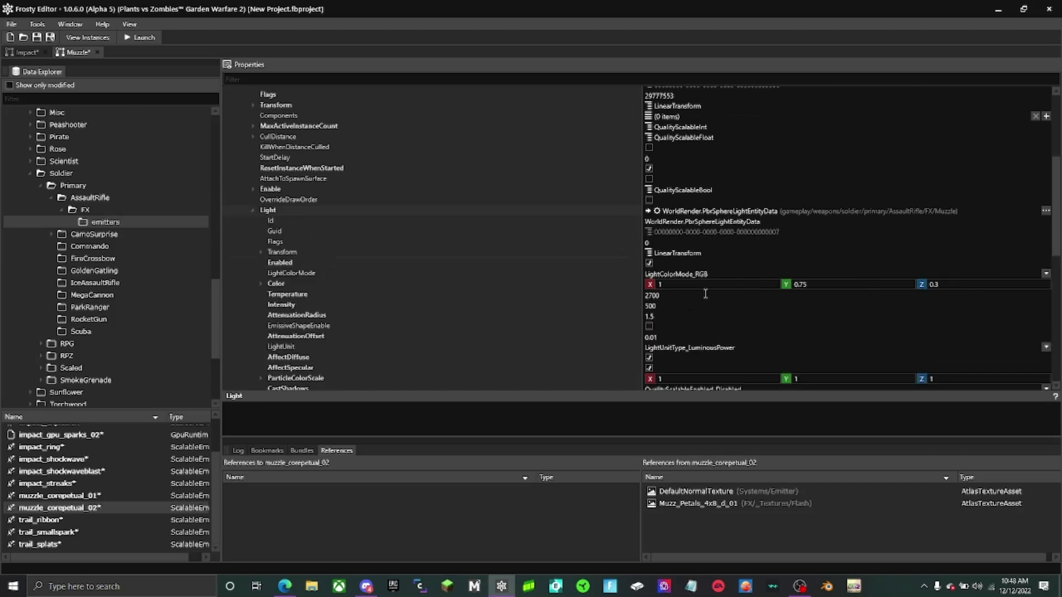
click(753, 293)
text(1)
double_click(846, 284)
text(1)
double_click(938, 284)
text(10)
click(667, 295)
key(BackSpace)
click(498, 263)
scroll(256, 190, up, 6)
click(246, 221)
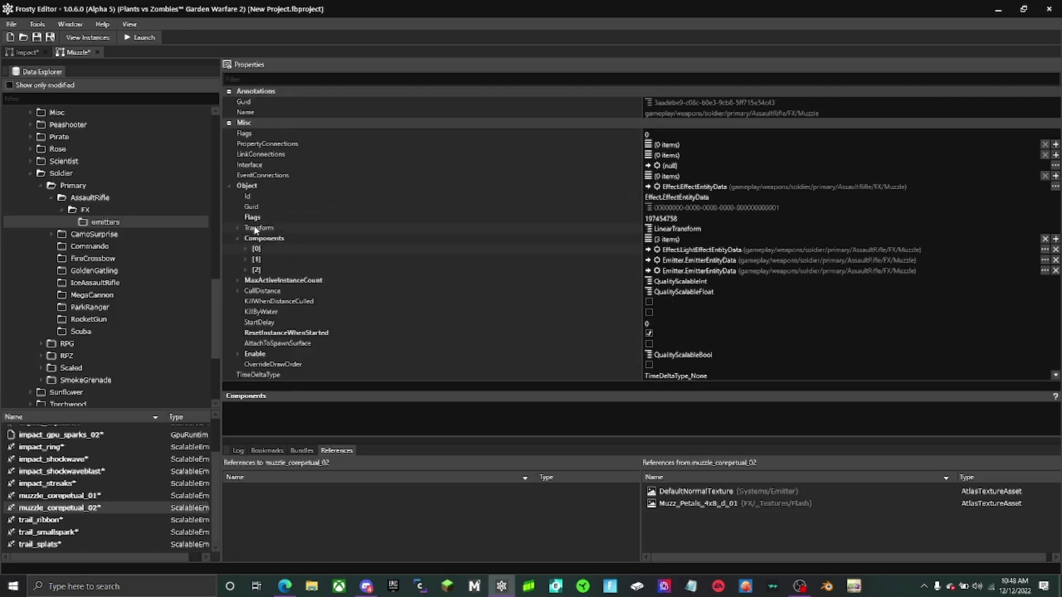
- Assign muzzle_corepetual_02 to Muzzle component 1 and muzzle_corepetual_01 to component 2 as emitters, and close the Muzzle effect
double_click(379, 261)
scroll(442, 309, down, 3)
click(647, 275)
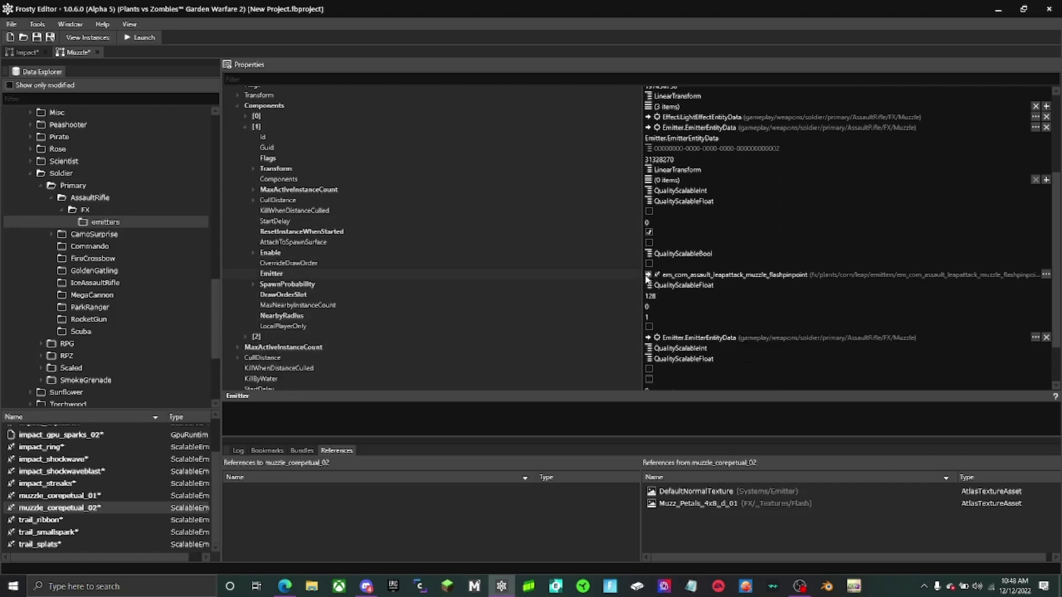
click(109, 496)
scroll(500, 282, down, 2)
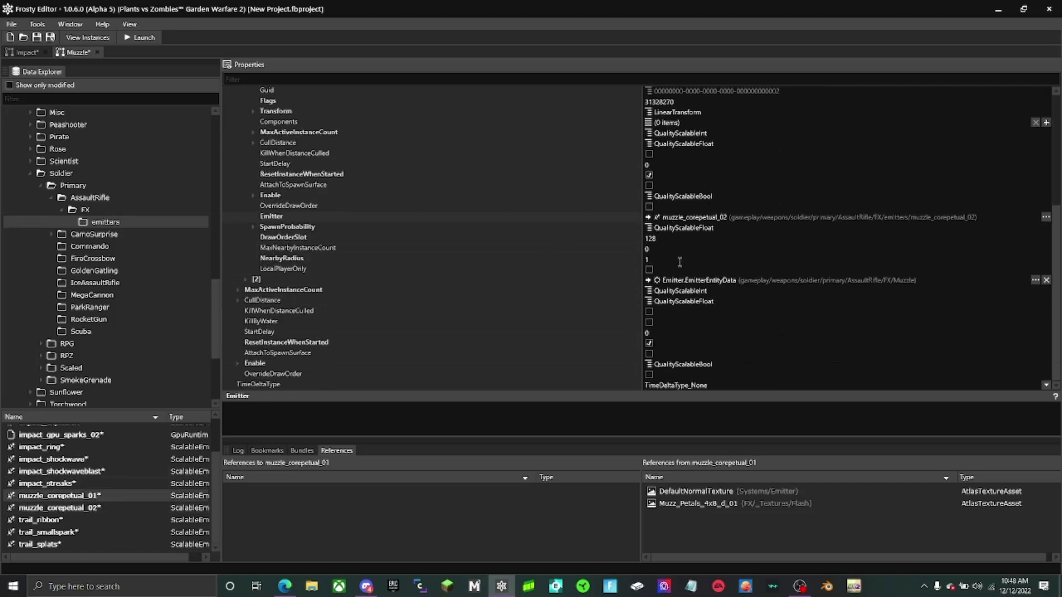
double_click(499, 280)
scroll(609, 326, down, 4)
click(647, 294)
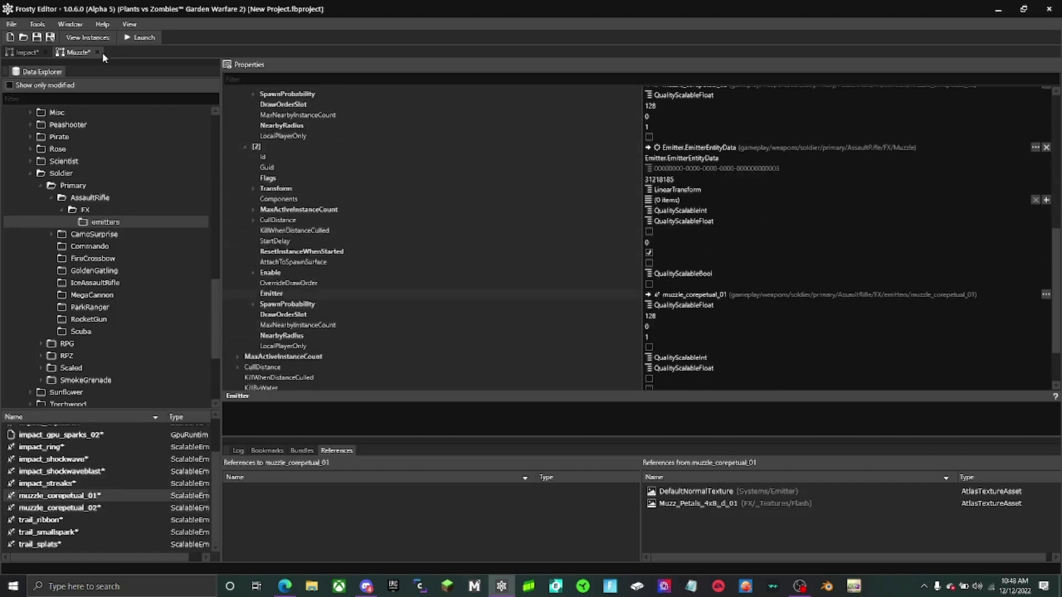
click(98, 52)
- Remove the sound component from the Impact effect's Components list
click(228, 187)
click(71, 484)
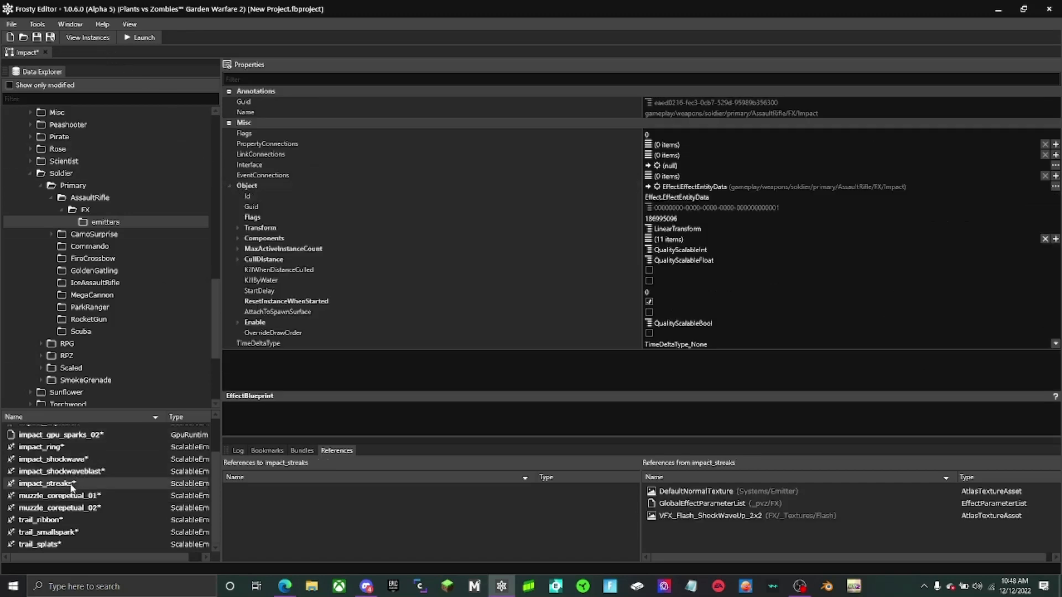
click(245, 238)
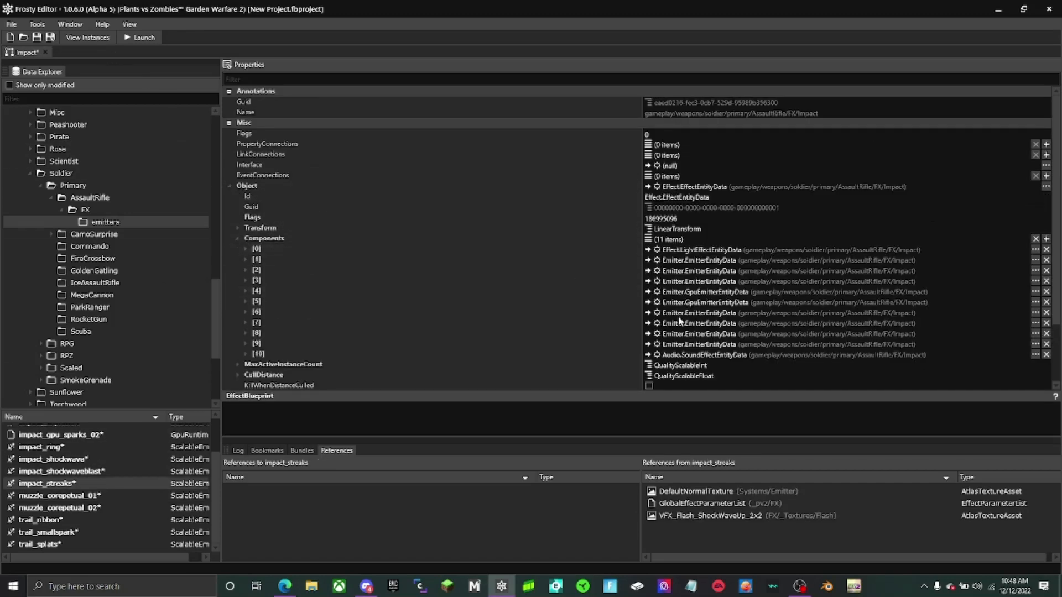
click(1045, 355)
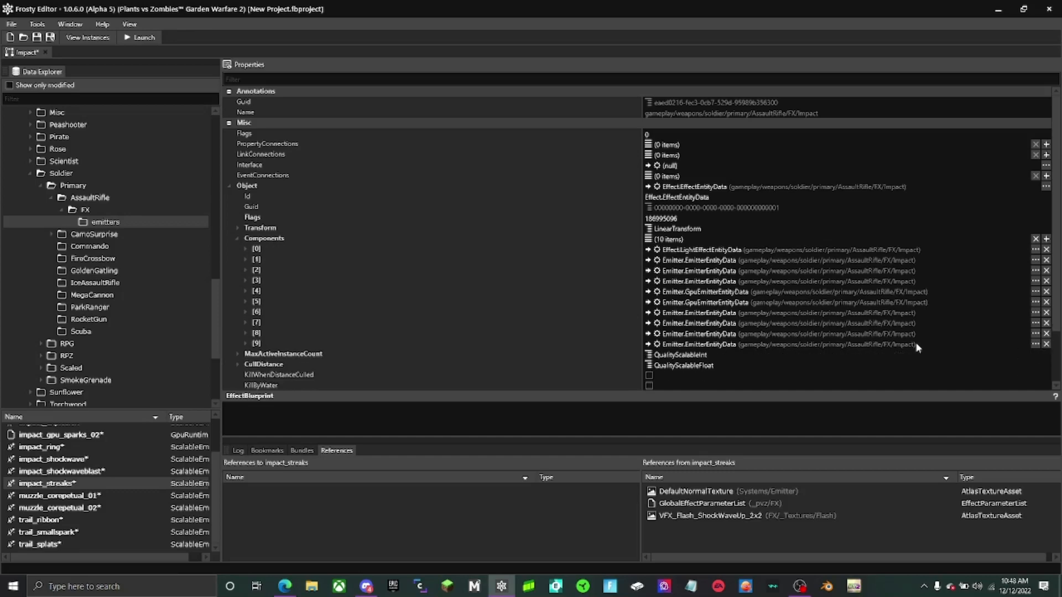
- Assign impact_streaks as the emitter of Impact component 9 and impact_shockwaveblast as the emitter of component 8
double_click(550, 344)
scroll(564, 354, down, 4)
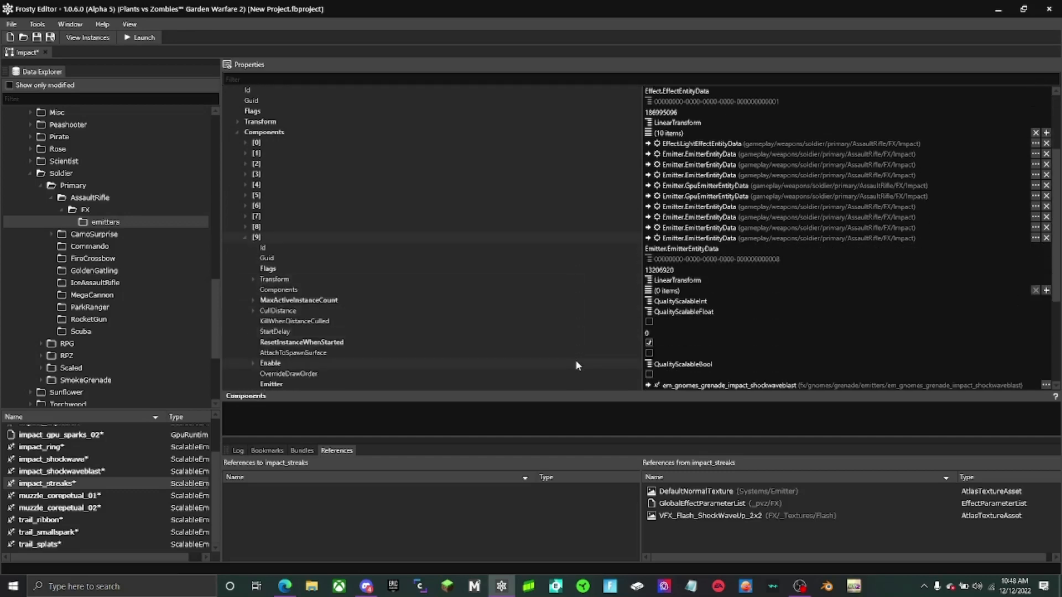
scroll(658, 311, down, 3)
click(648, 306)
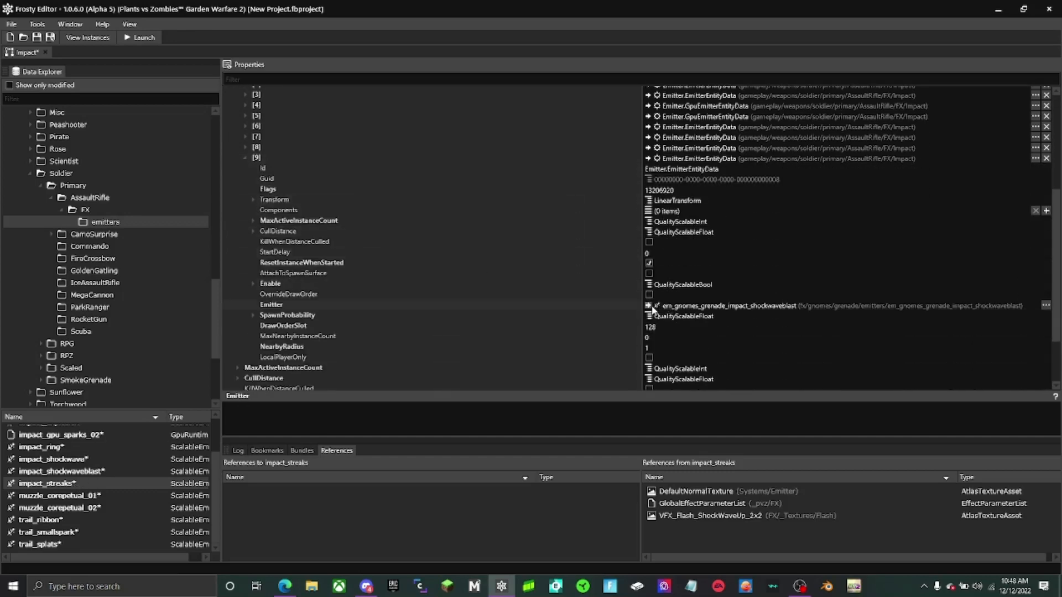
double_click(602, 148)
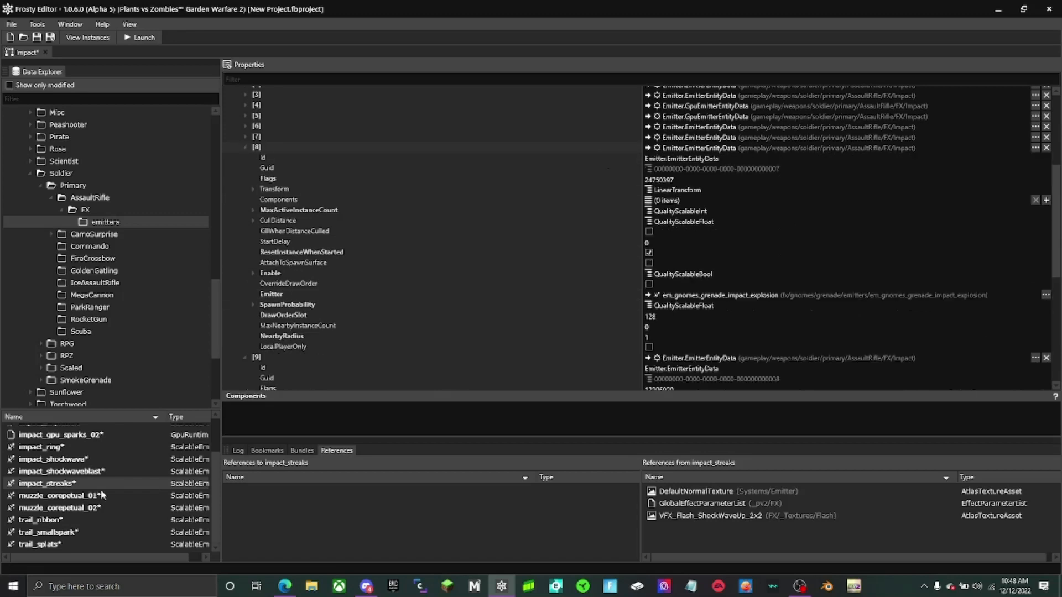
click(62, 471)
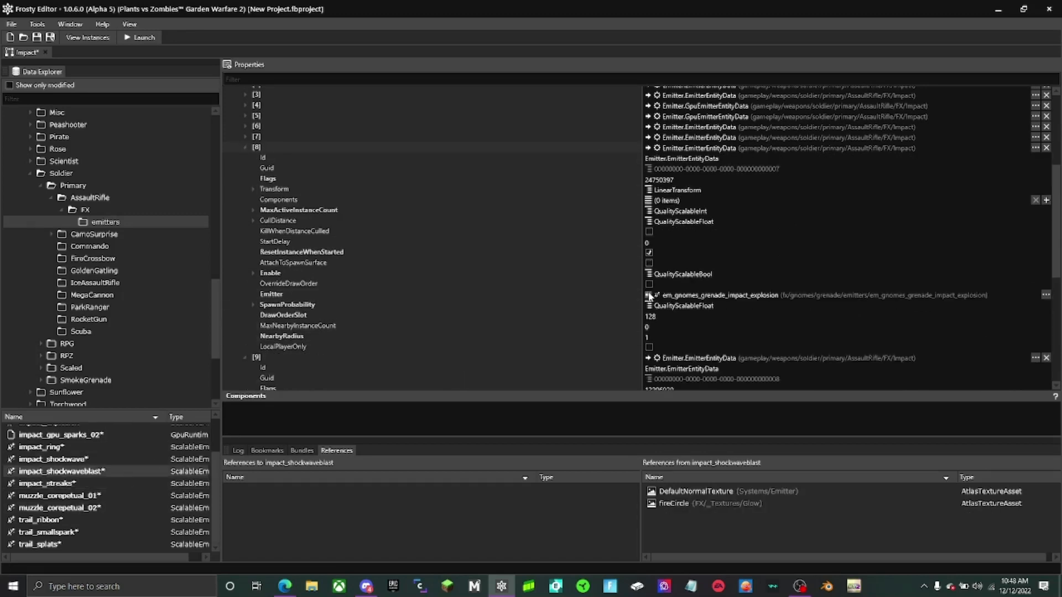
click(647, 295)
- Assign impact_shockwave as the emitter of Impact component 7 and impact_ring as the emitter of component 6
double_click(566, 137)
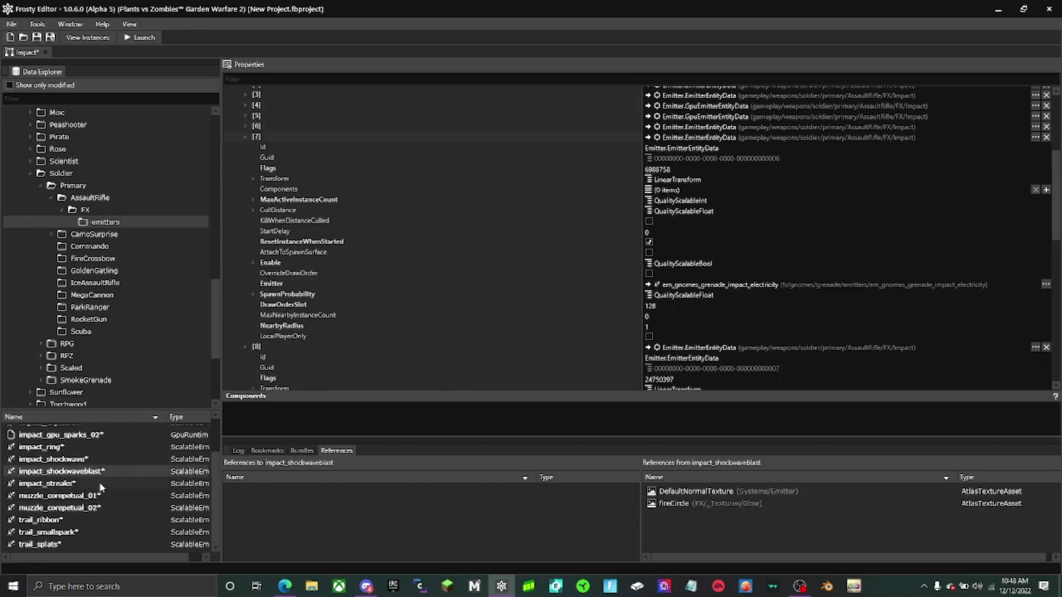
click(103, 459)
click(648, 284)
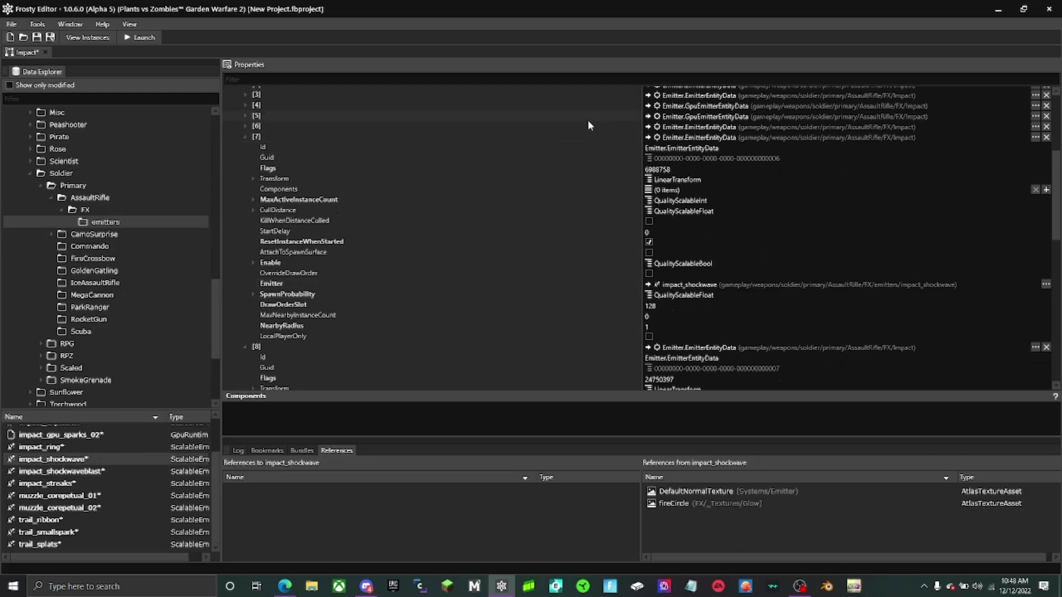
double_click(587, 127)
click(103, 448)
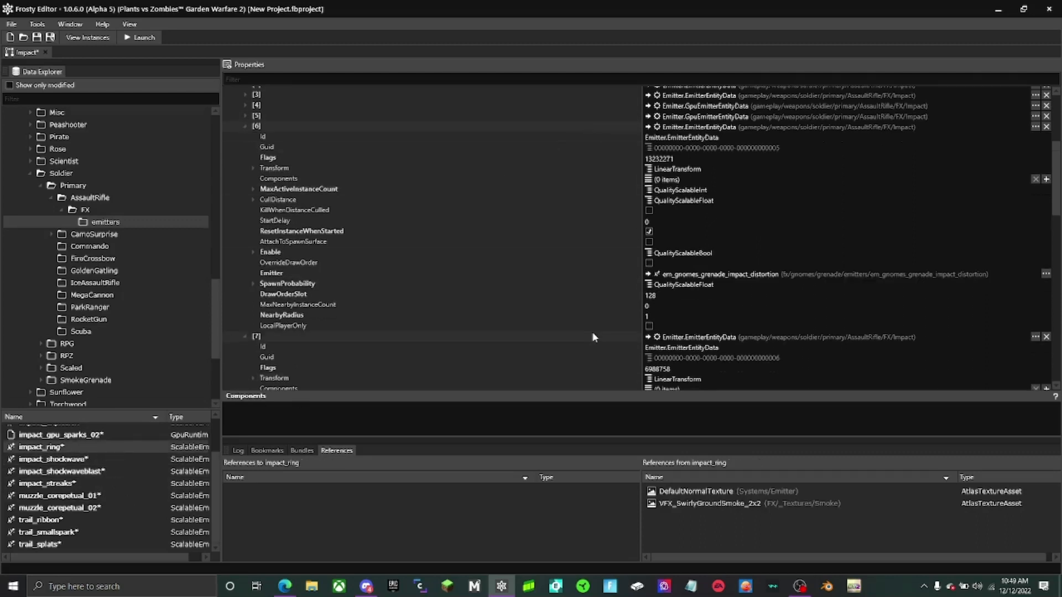
click(647, 273)
- Assign impact_gpu_sparks_02 and gpu_impact_sparks as the emitters of the Impact effect's GPU emitter components 5 and 4
scroll(81, 459, up, 1)
click(61, 480)
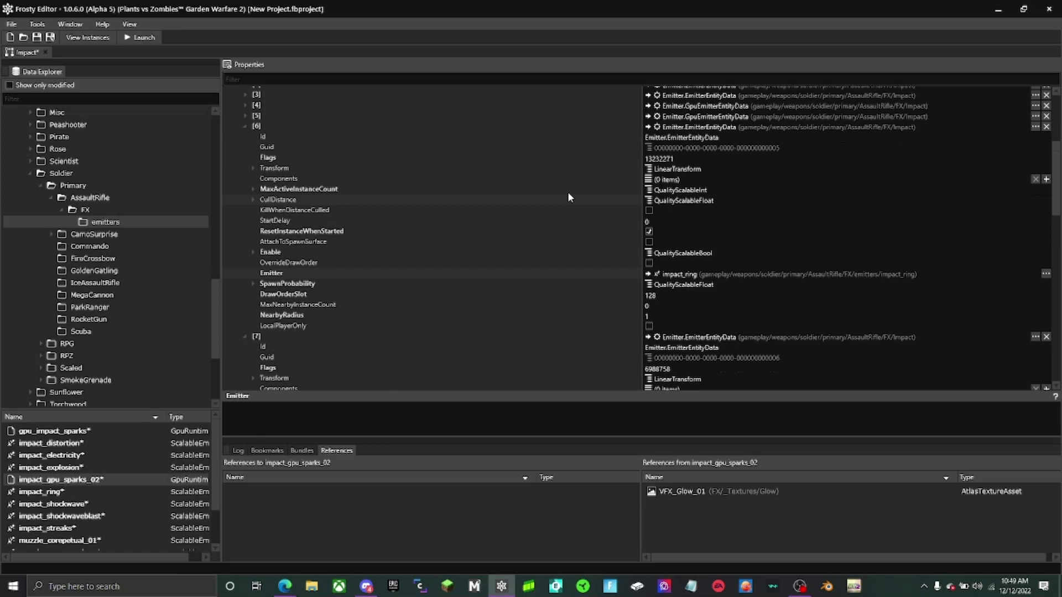
click(516, 119)
double_click(512, 120)
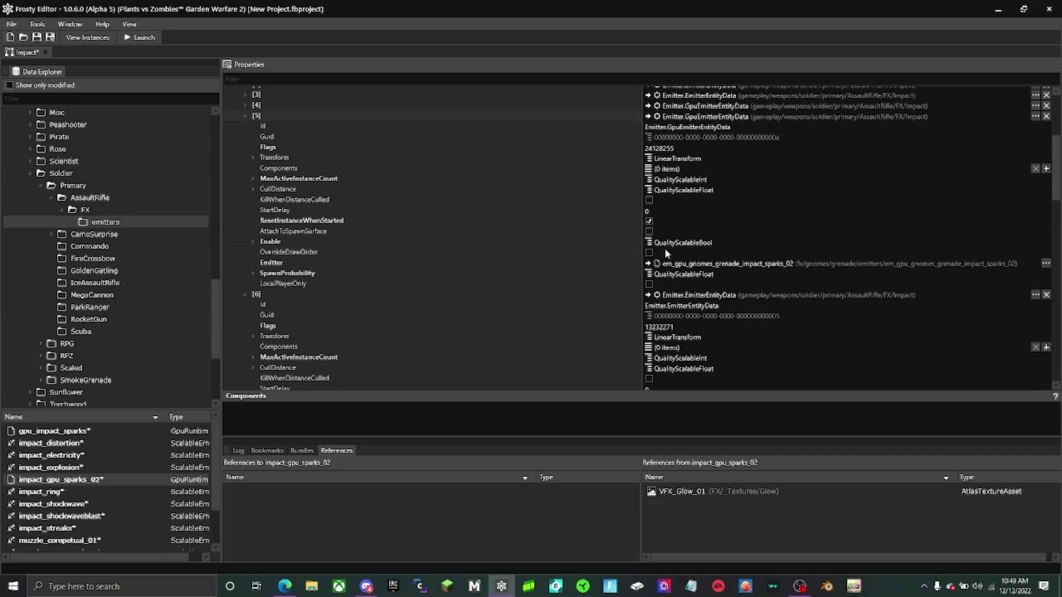
scroll(665, 252, up, 3)
scroll(664, 258, down, 3)
click(648, 263)
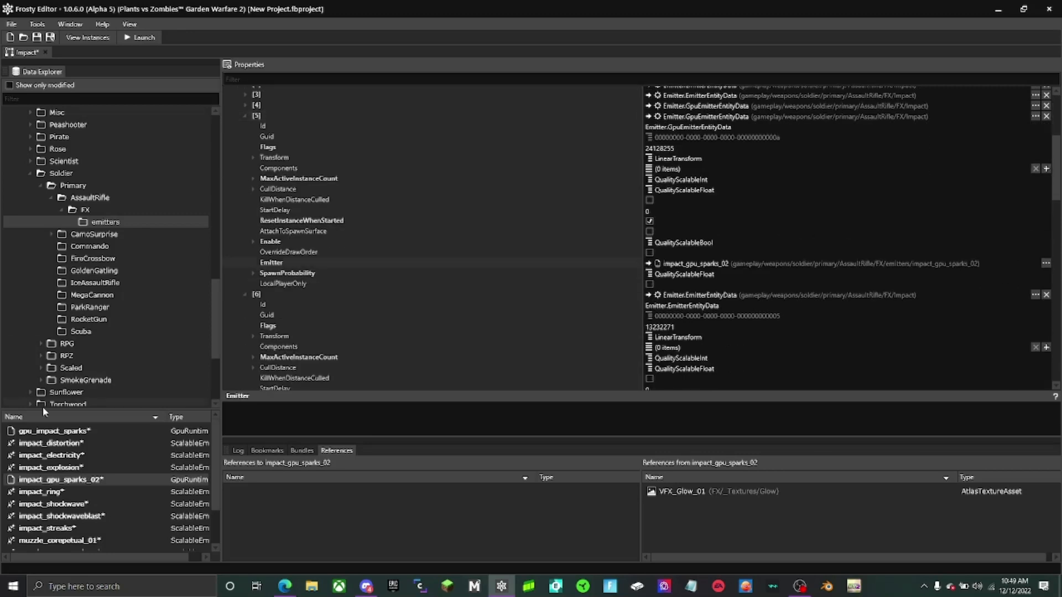
click(56, 434)
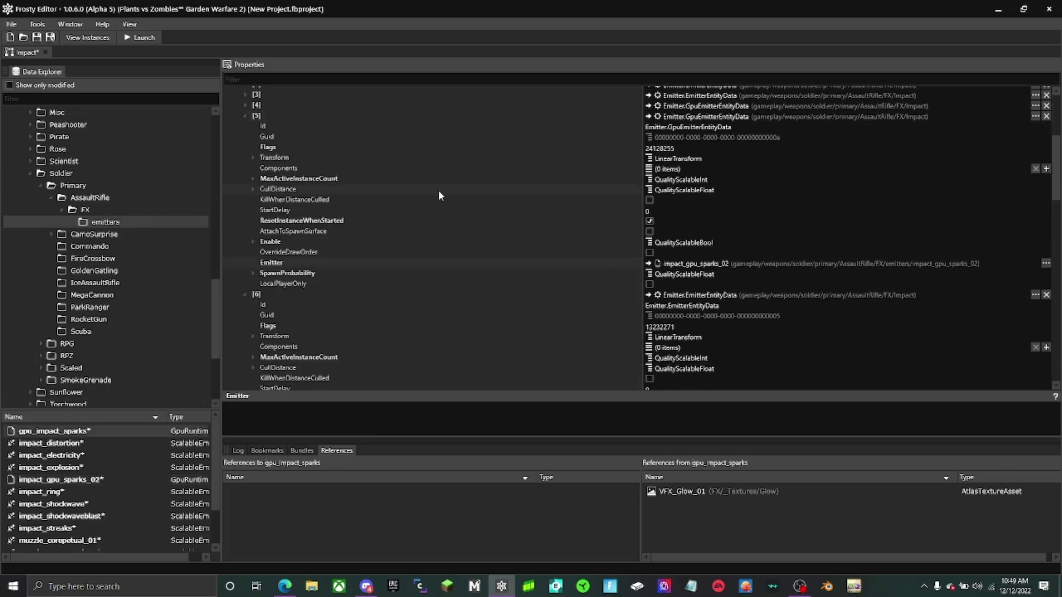
double_click(364, 106)
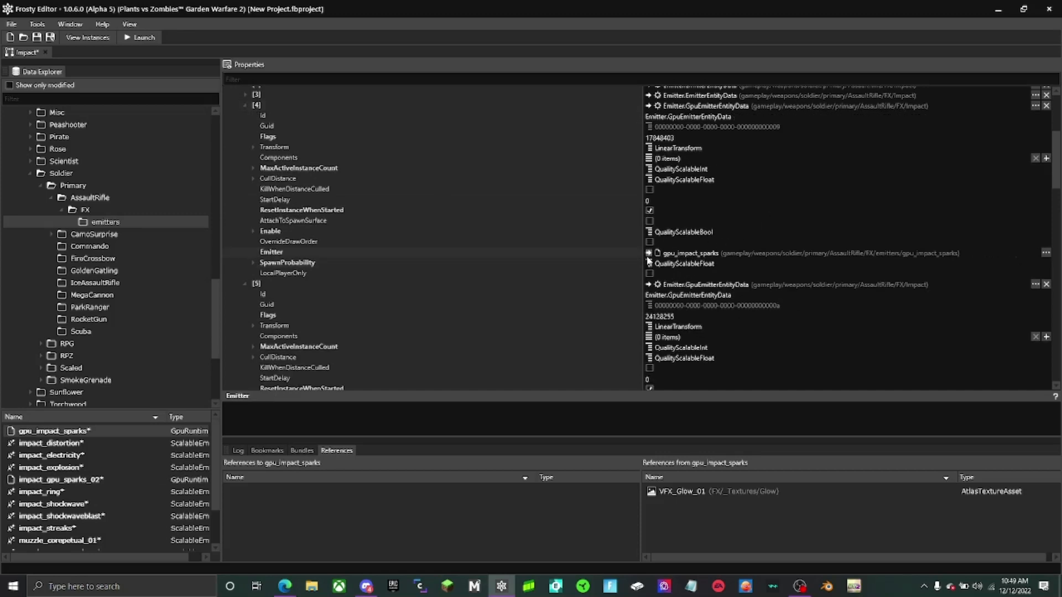
- Assign impact_explosion as the emitter of Impact component 3 and impact_electricity as the emitter of component 2
scroll(628, 174, up, 2)
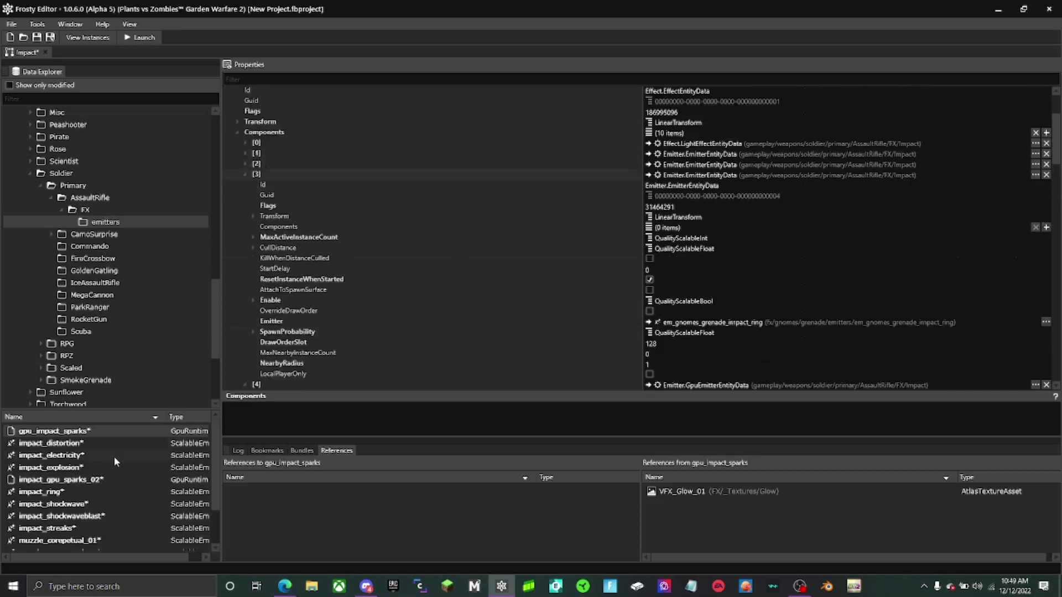
click(82, 467)
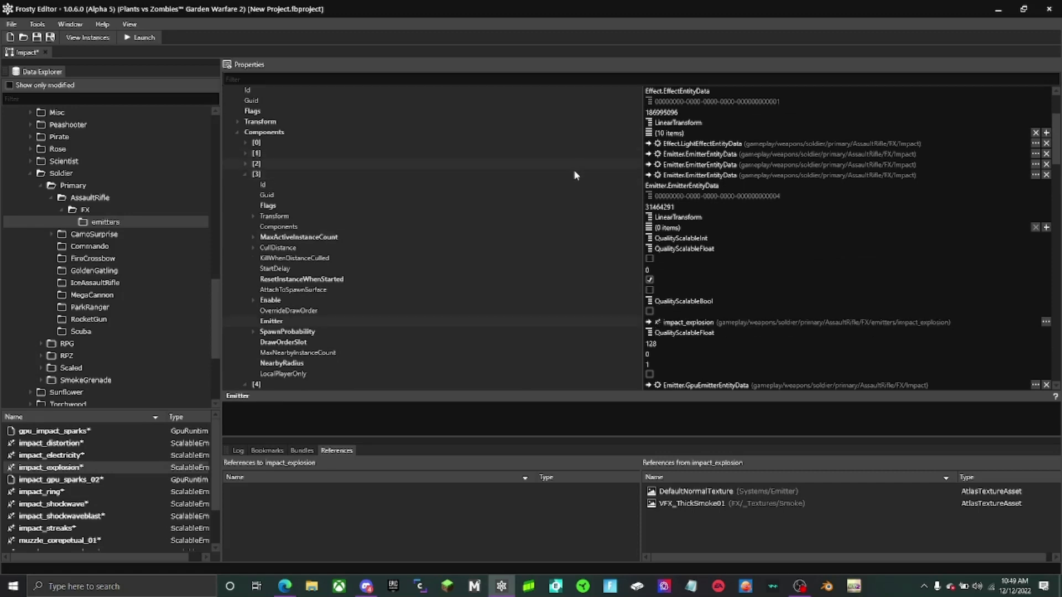
click(88, 456)
click(649, 311)
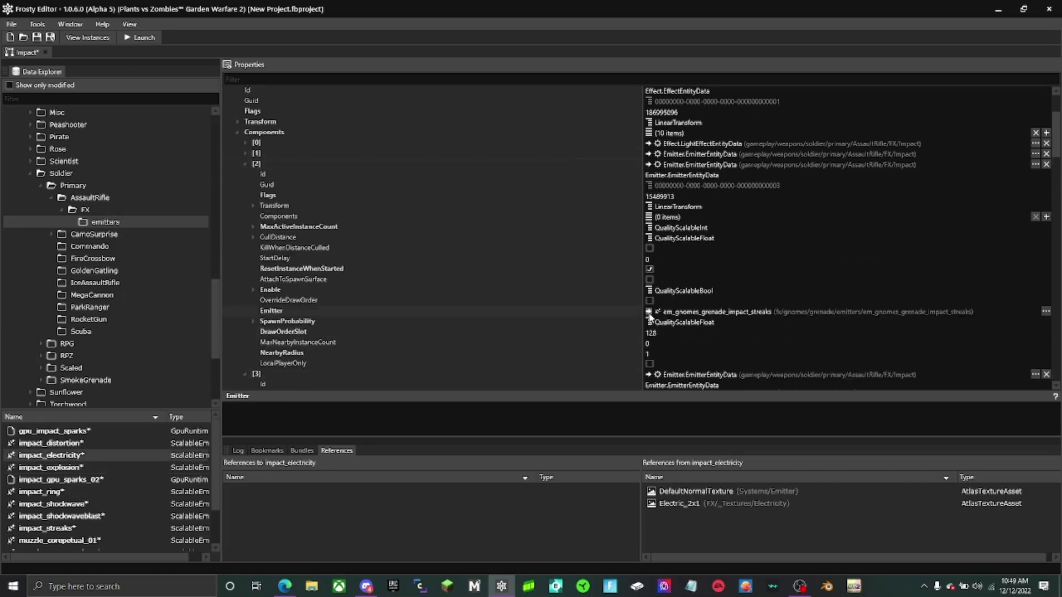
- Assign impact_distortion as the emitter of Impact component 1
double_click(577, 152)
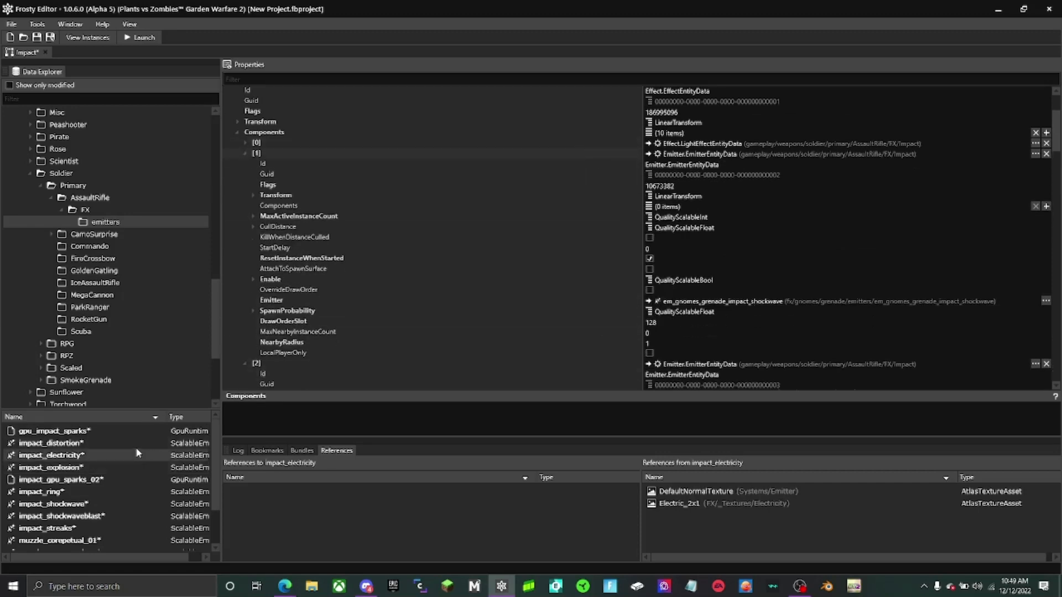
click(51, 443)
click(649, 301)
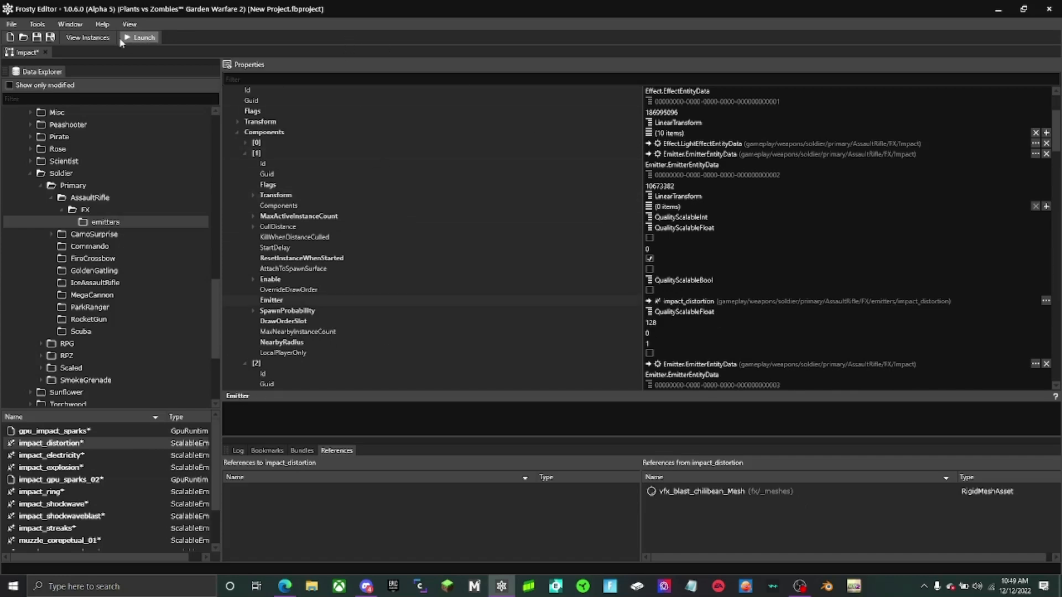
- Close all open documents and open every emitter asset in the AssaultRifle FX emitters folder together
click(71, 25)
click(80, 37)
click(34, 431)
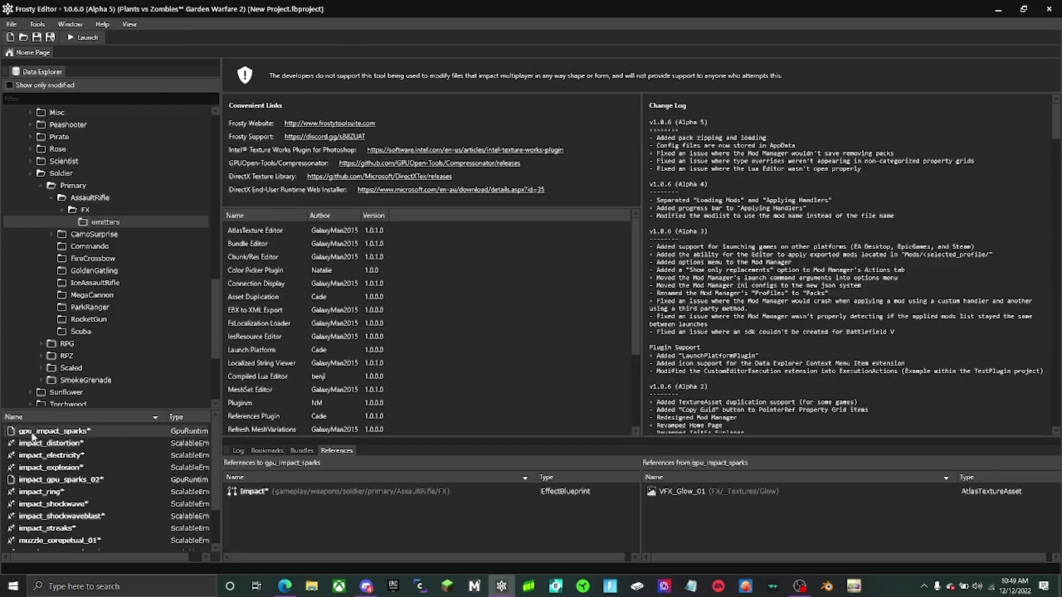
scroll(84, 527, down, 2)
shift+click(69, 547)
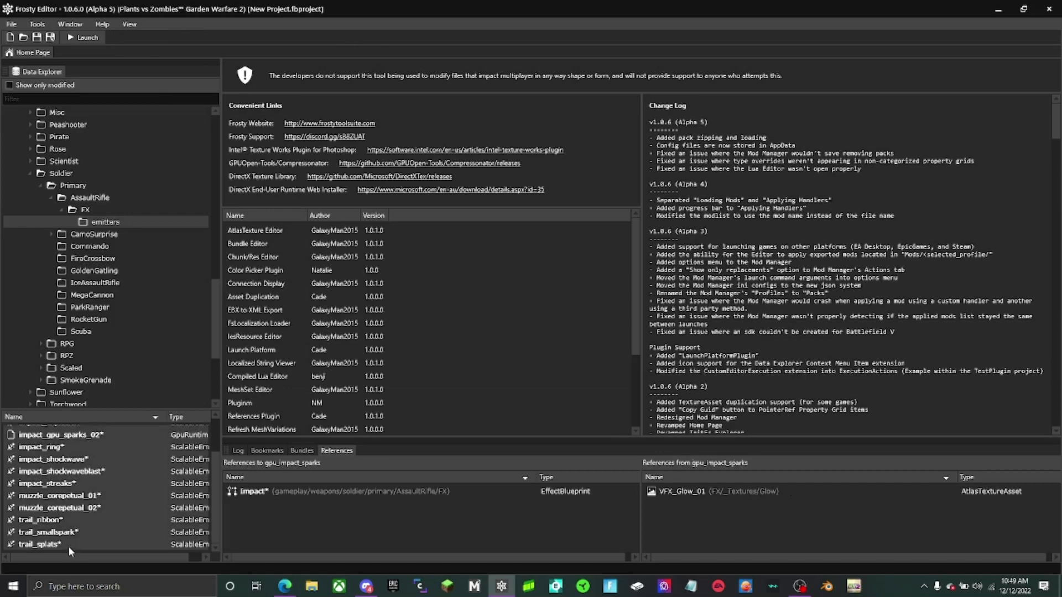
right_click(47, 493)
click(49, 498)
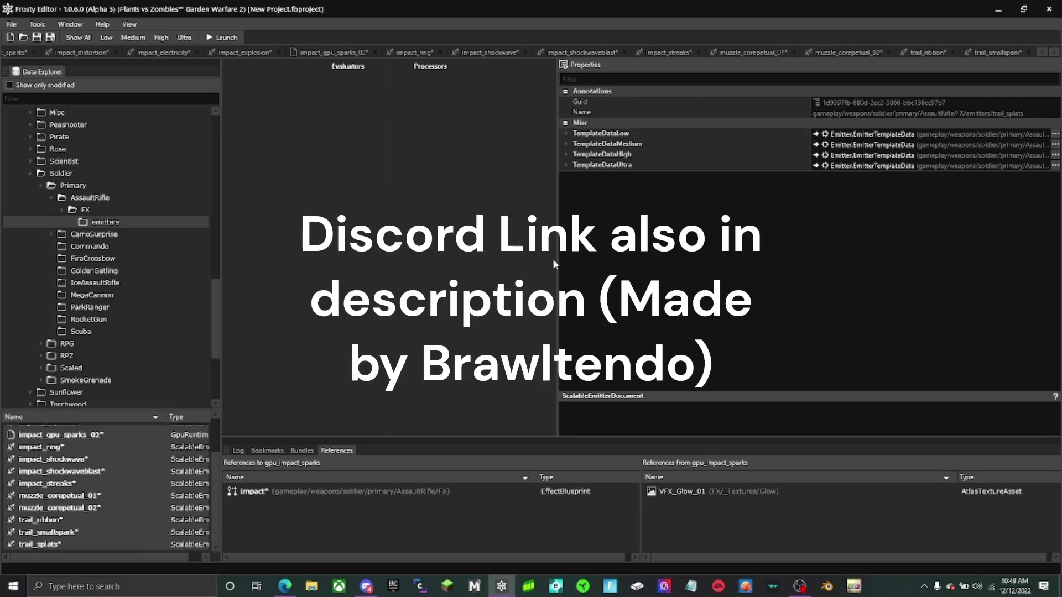
- Show the trail_splats emitter and examine the textures referenced by the trail, muzzle and impact emitters, ending at impact_ring
click(1051, 54)
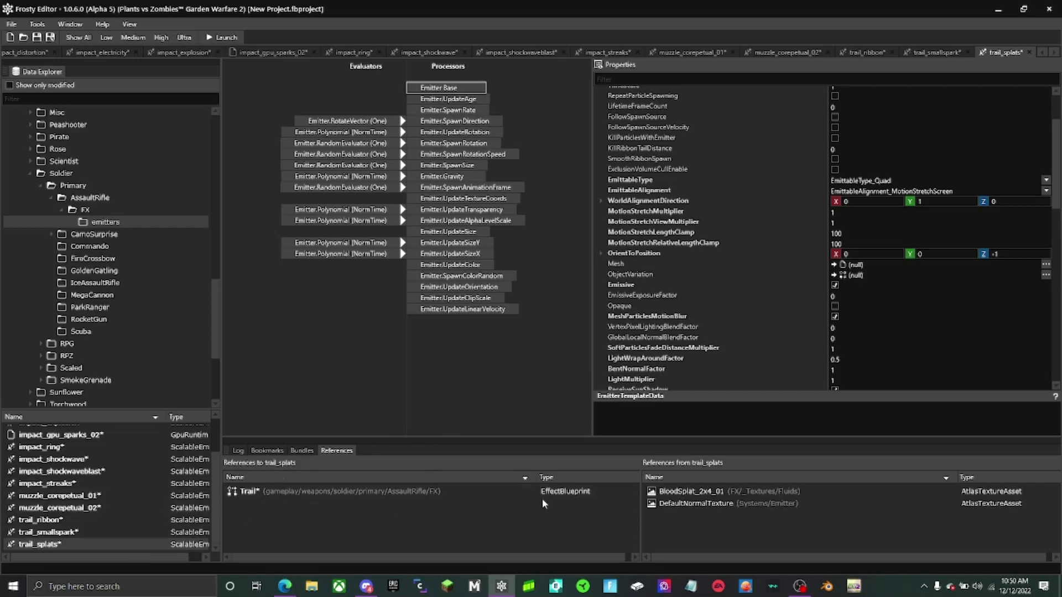
click(74, 532)
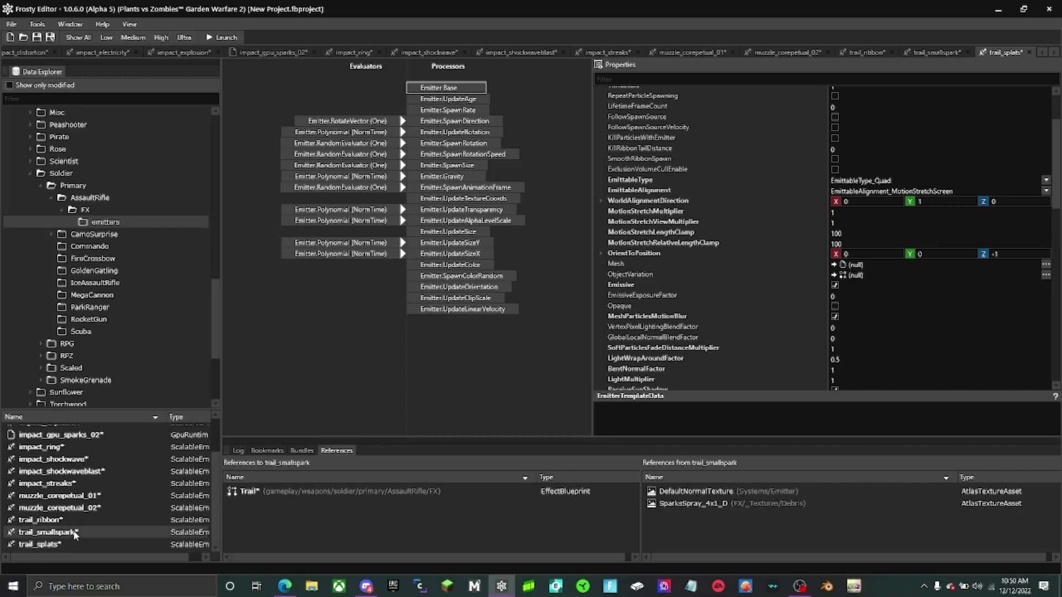
click(85, 509)
click(87, 498)
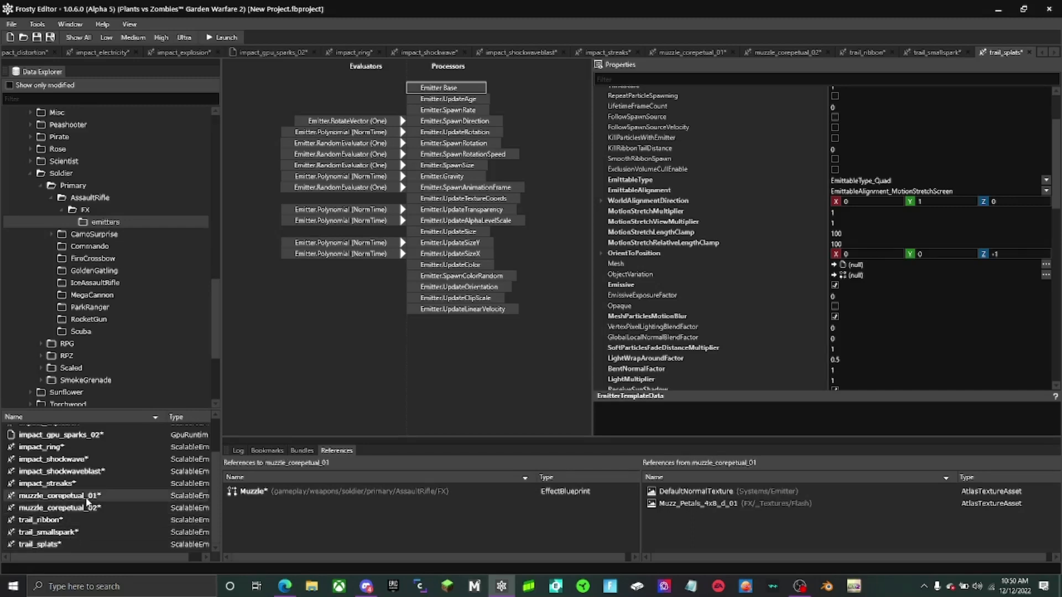
click(88, 485)
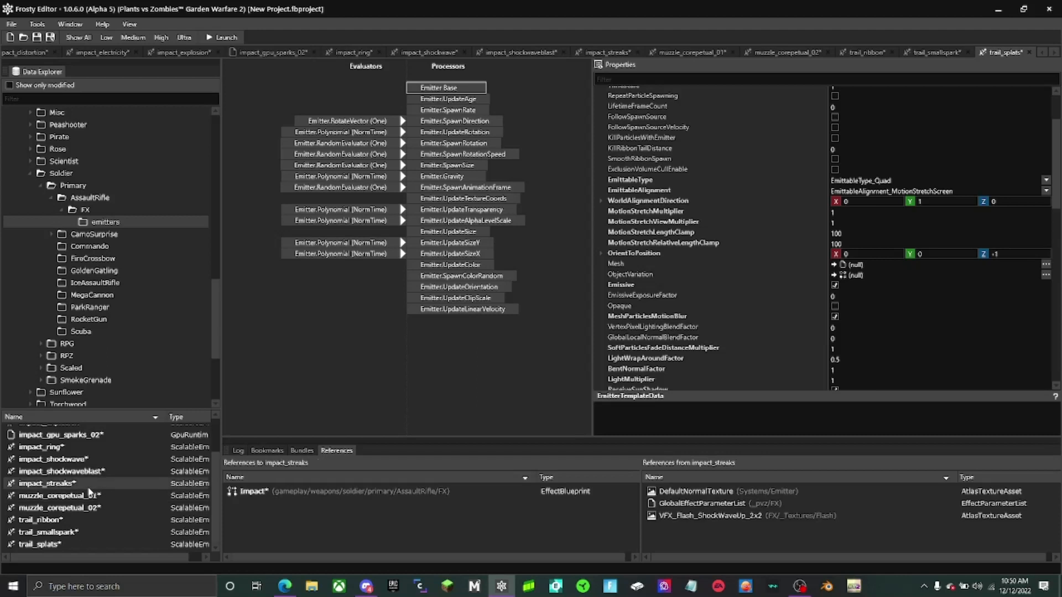
click(91, 471)
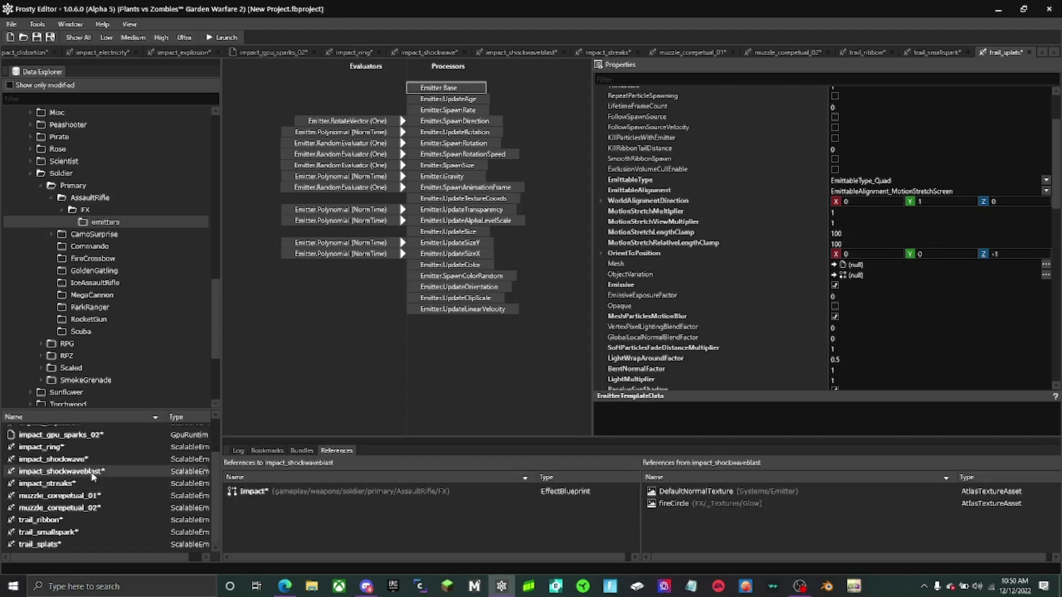
click(93, 459)
click(94, 448)
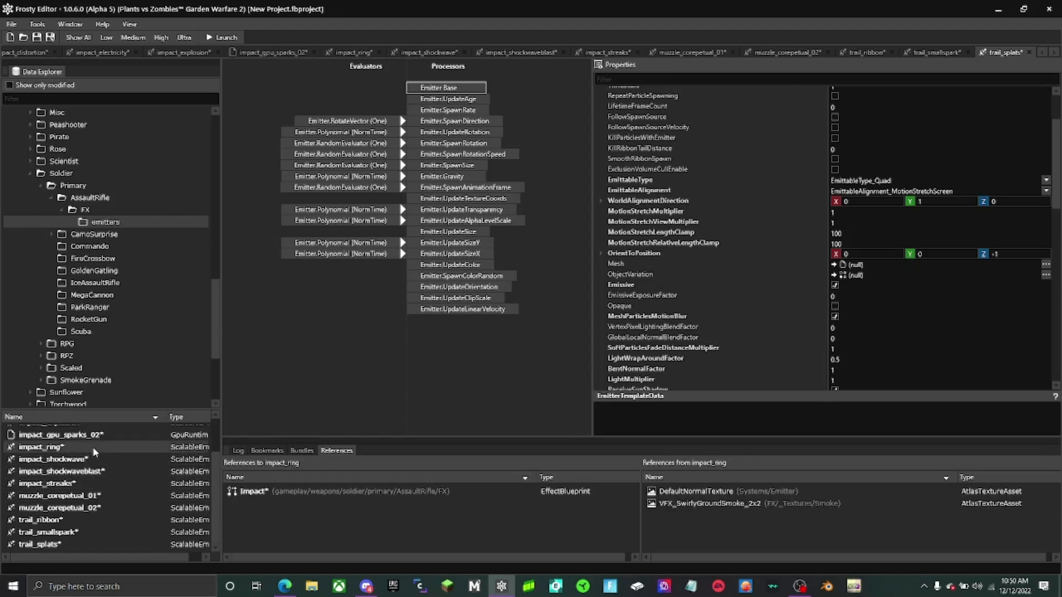
- Locate impact_ring's VFX_SwirlyGroundSmoke_2x2 texture in the data explorer and check the smoke textures' bundles and references
right_click(773, 505)
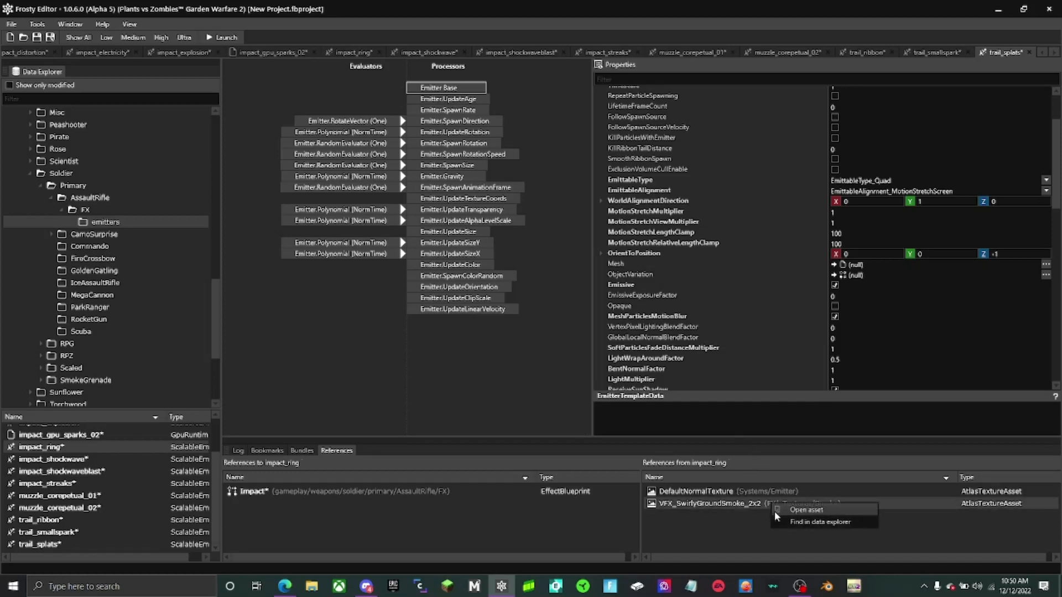
click(776, 521)
click(302, 450)
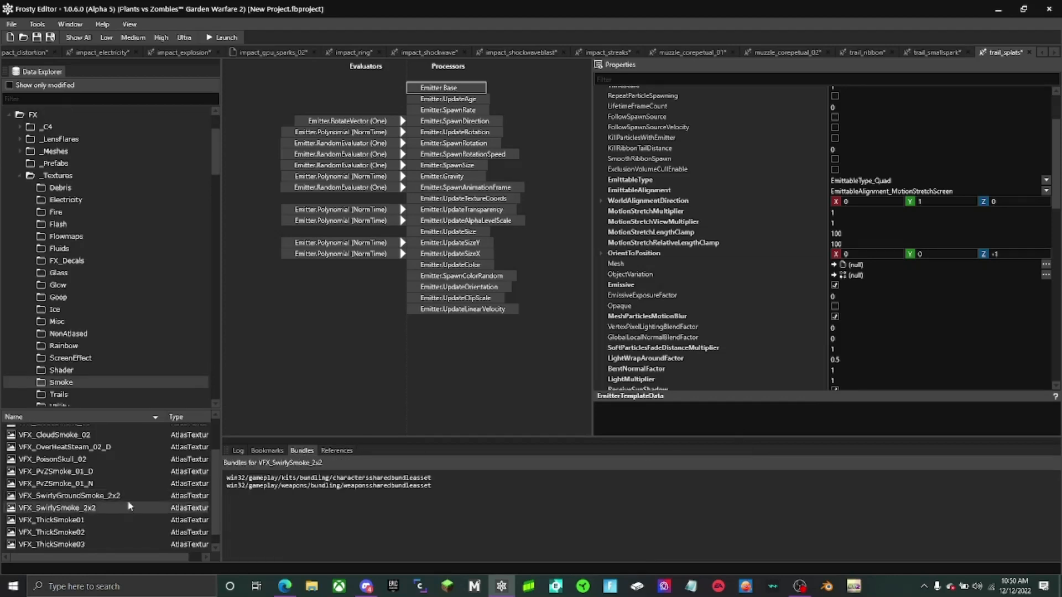
click(342, 451)
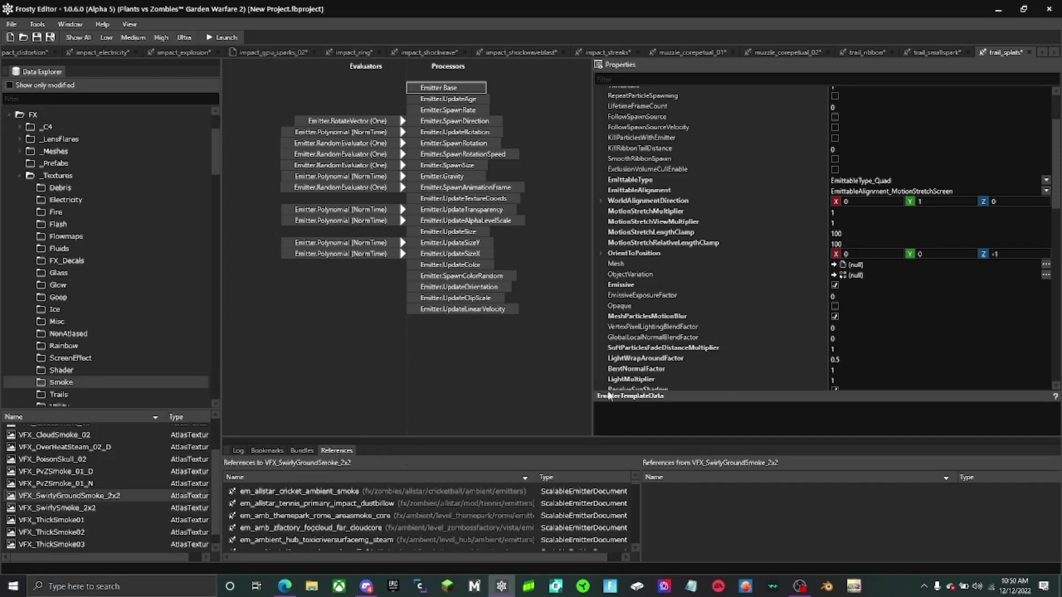
- Return to the AssaultRifle FX emitters folder and examine the assets referenced by the muzzle and impact emitters, up to gpu_impact_sparks
click(11, 117)
scroll(70, 294, down, 18)
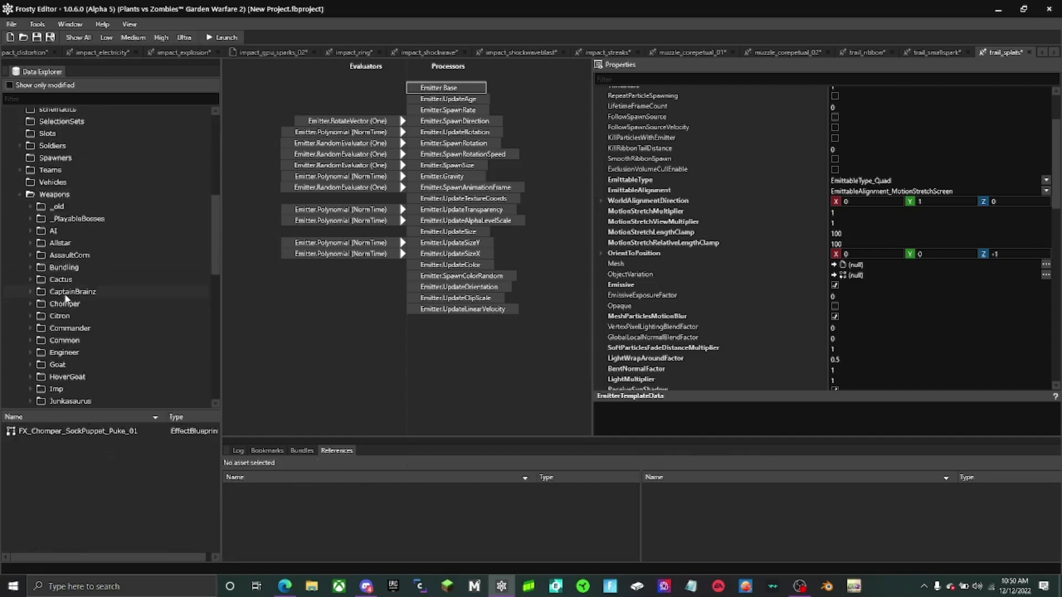
click(84, 270)
click(26, 507)
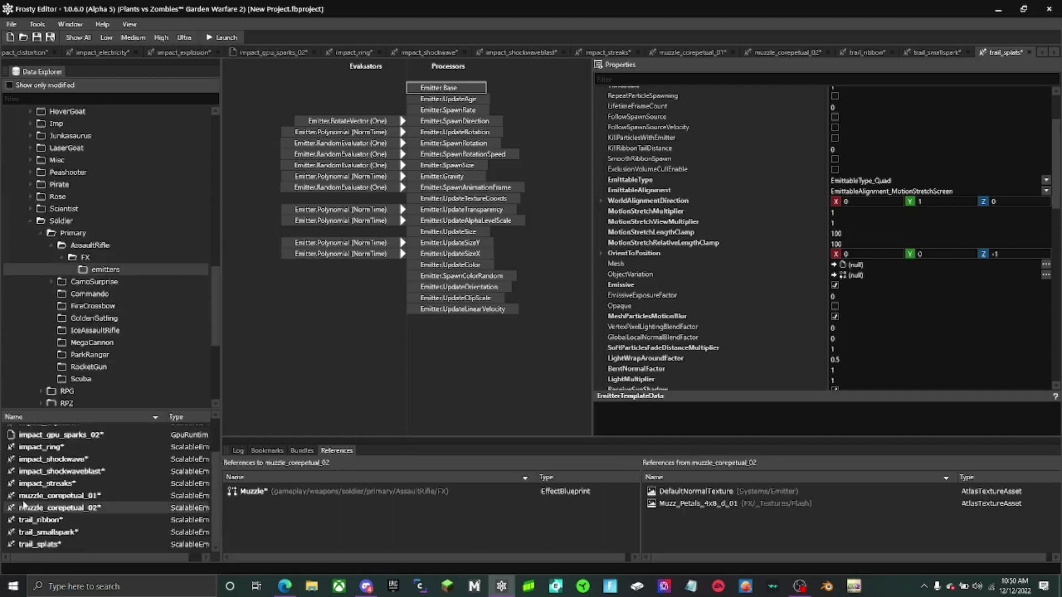
click(37, 484)
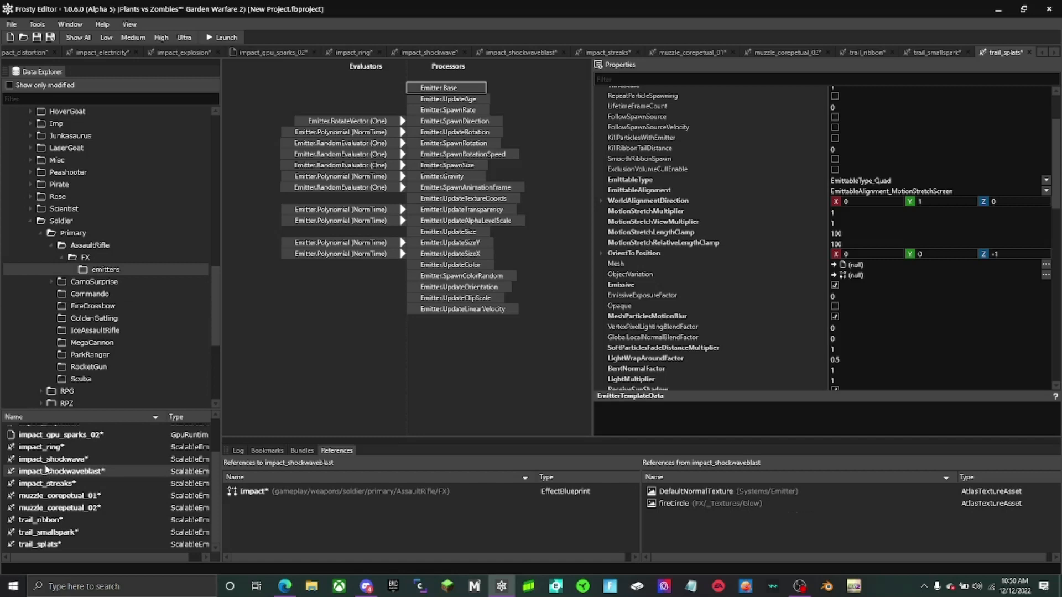
click(49, 448)
click(52, 436)
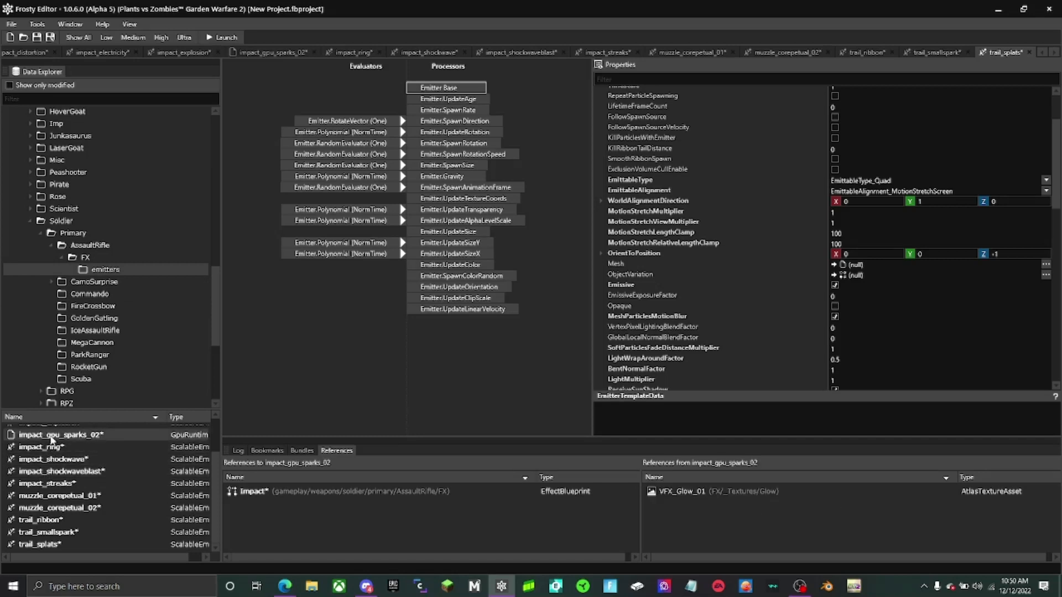
click(50, 424)
scroll(49, 428, up, 1)
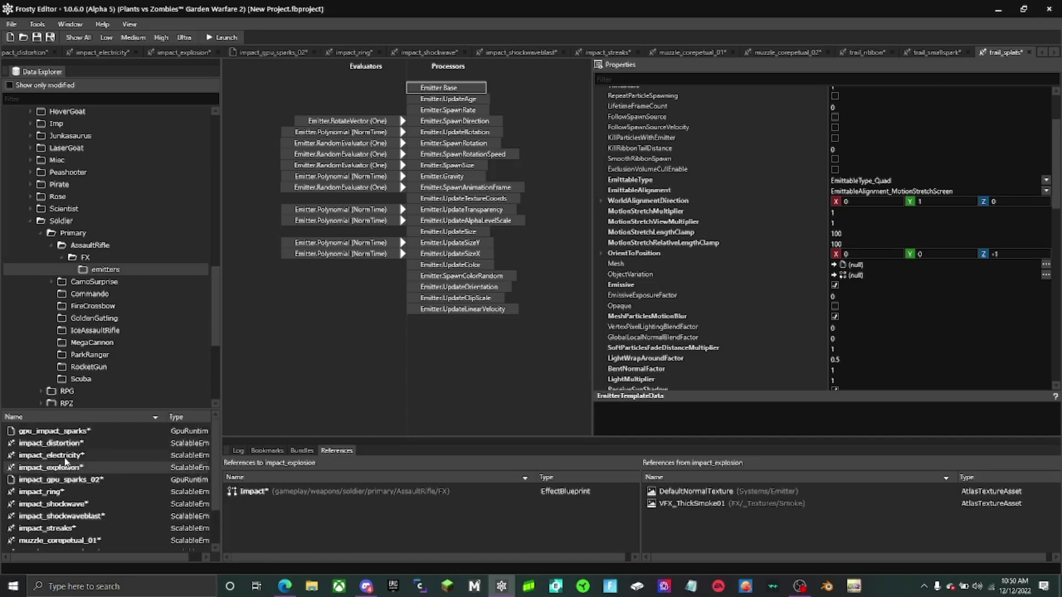
click(67, 459)
click(66, 444)
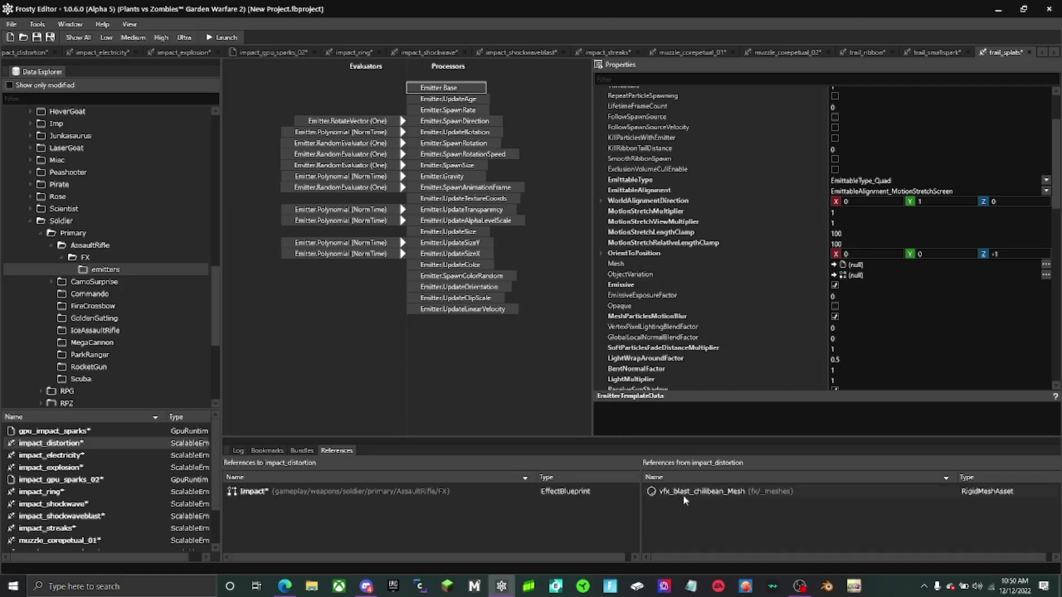
click(74, 431)
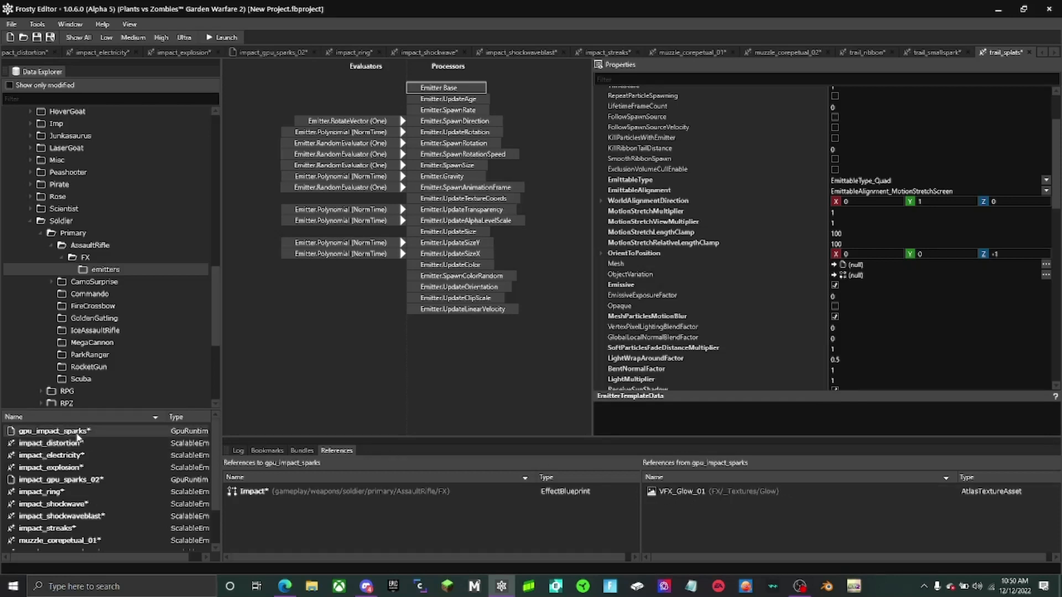
- Locate impact_distortion's vfx_blast_chilibean_Mesh in the data explorer and check its bundles and references
click(109, 445)
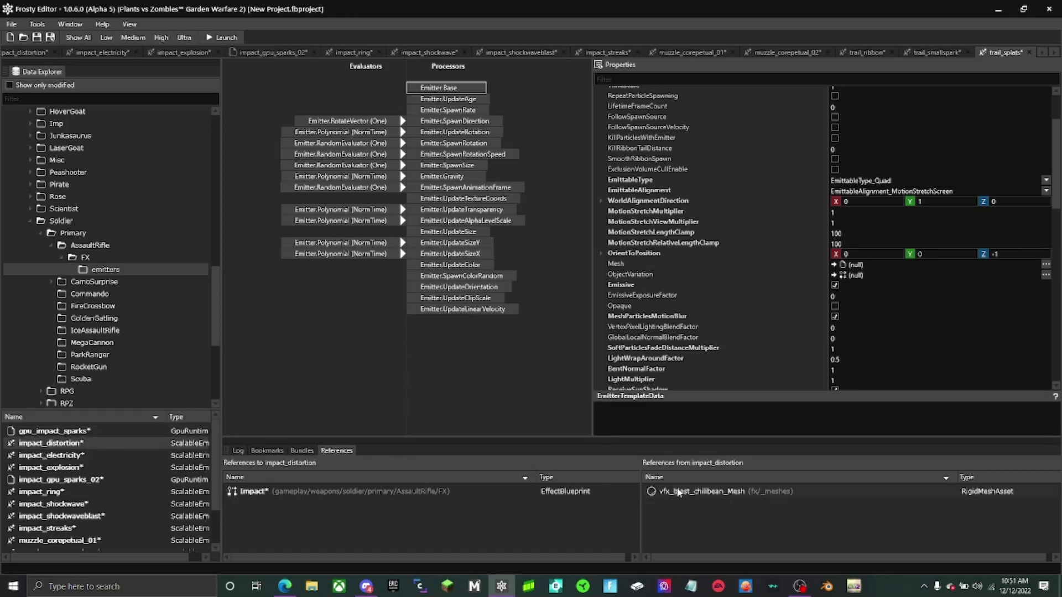
right_click(709, 491)
click(752, 510)
click(301, 450)
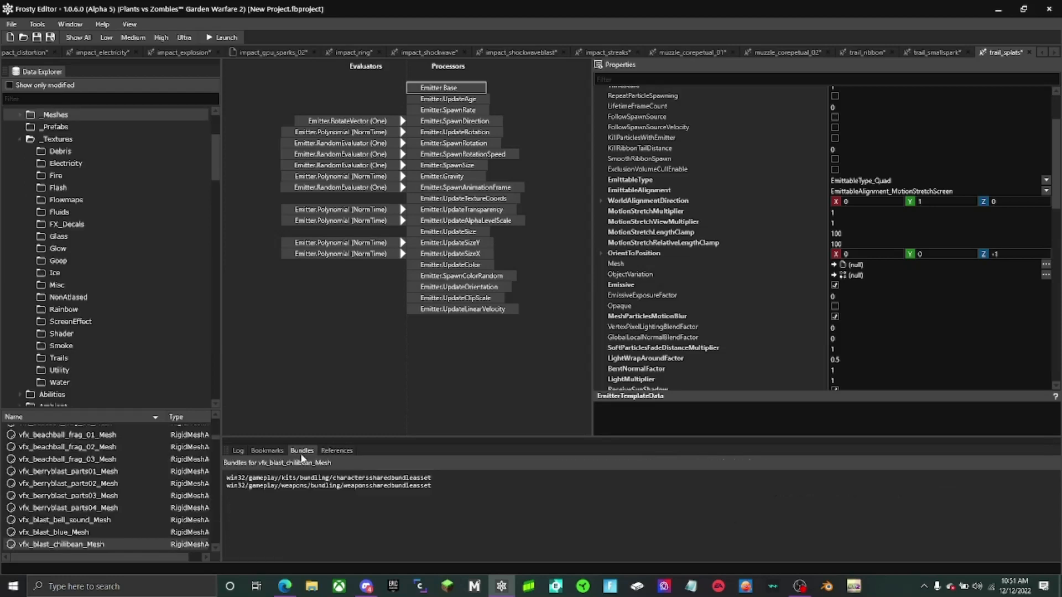
click(337, 451)
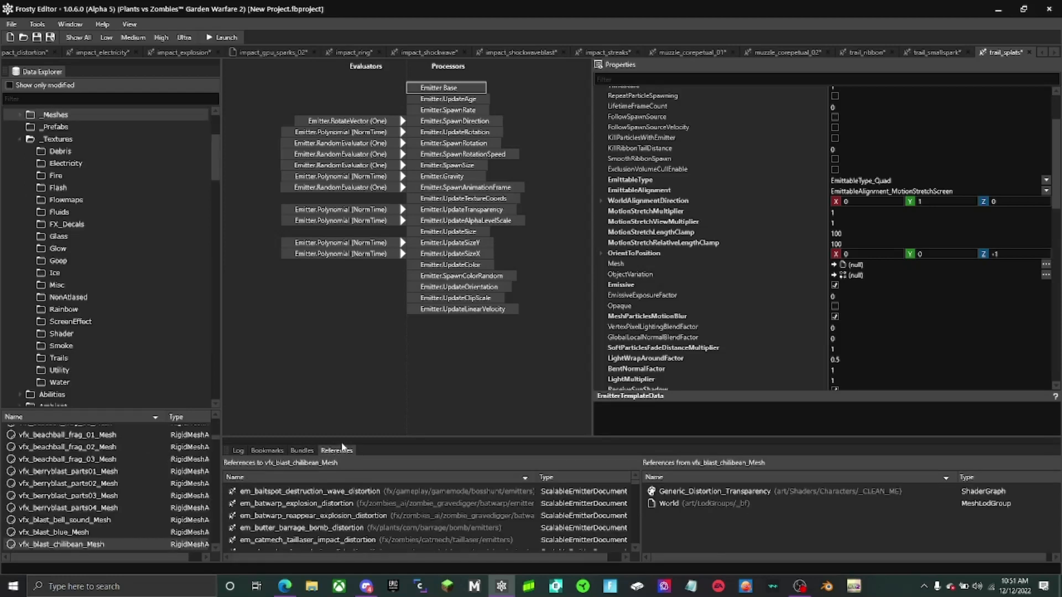
- Close the impact_distortion document and switch to trail_splats
click(22, 52)
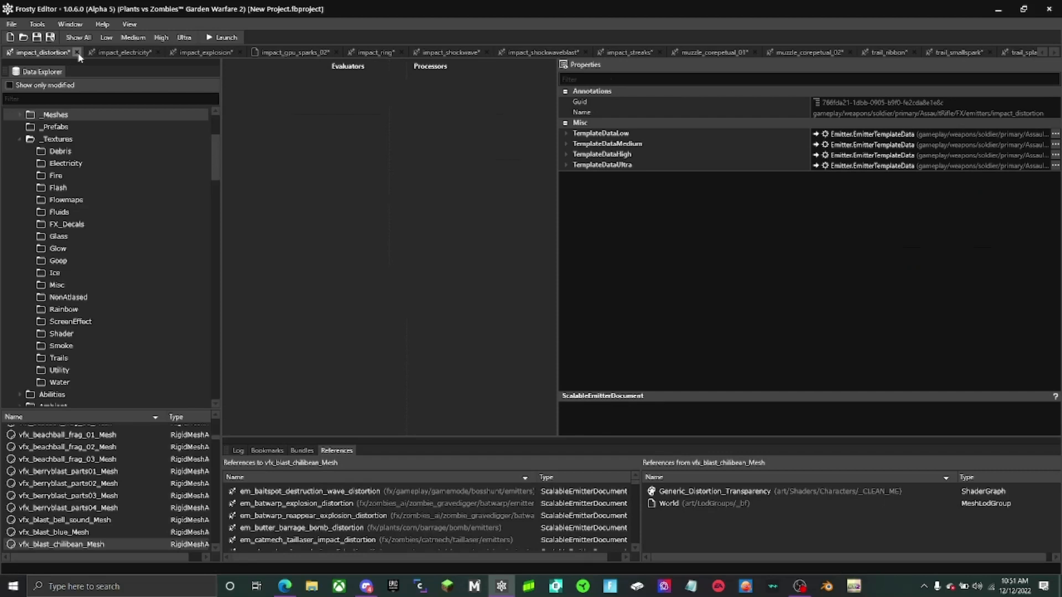
click(78, 53)
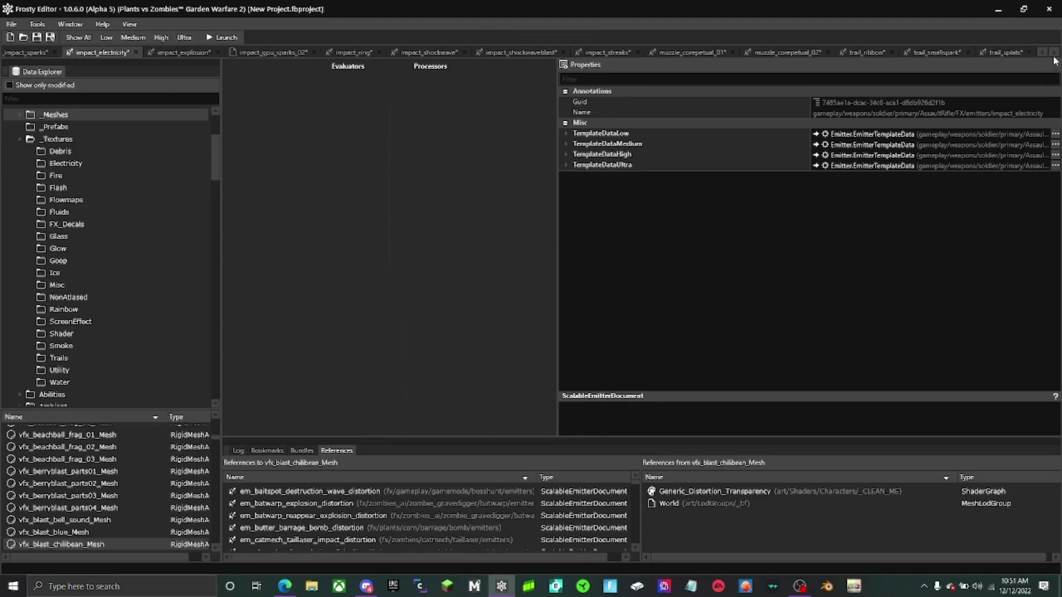
click(1006, 52)
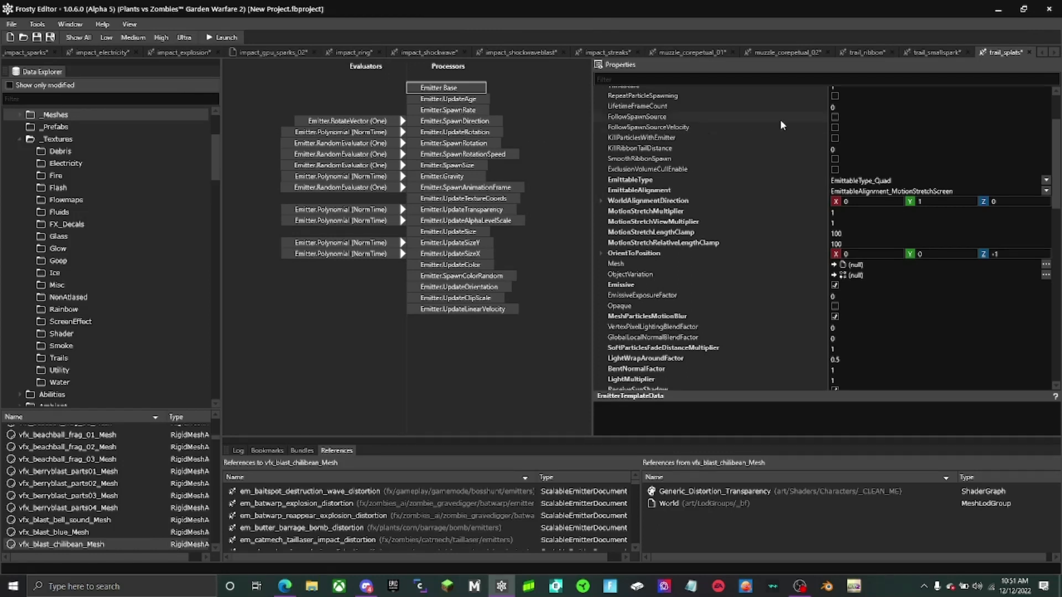
- In the SpawnColorRandom processor of trail_splats, set the Y and Z of Color1 and the Y of Color0 to 1.5
scroll(802, 180, up, 3)
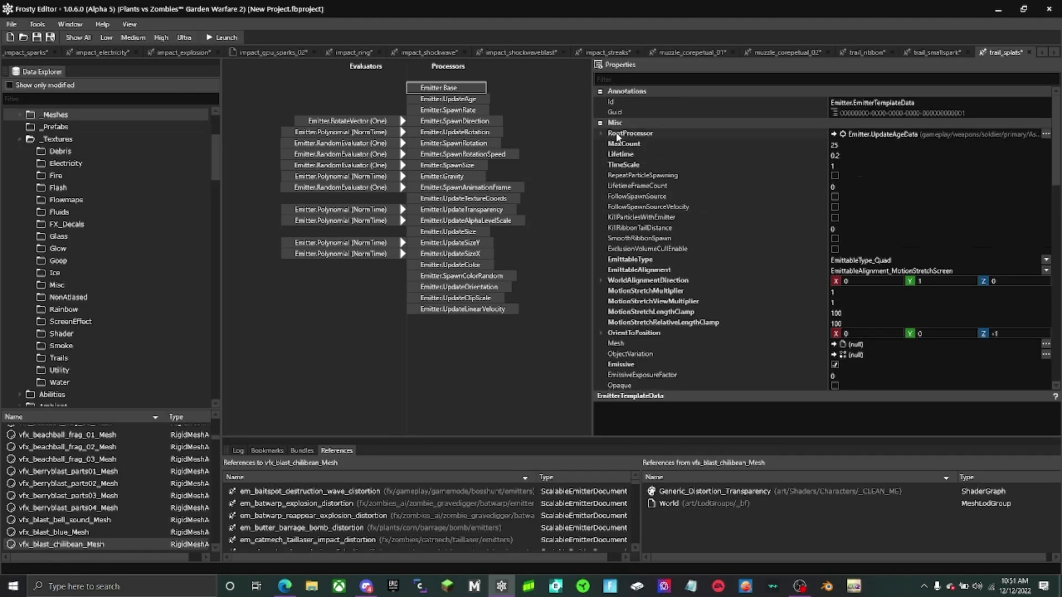
click(460, 275)
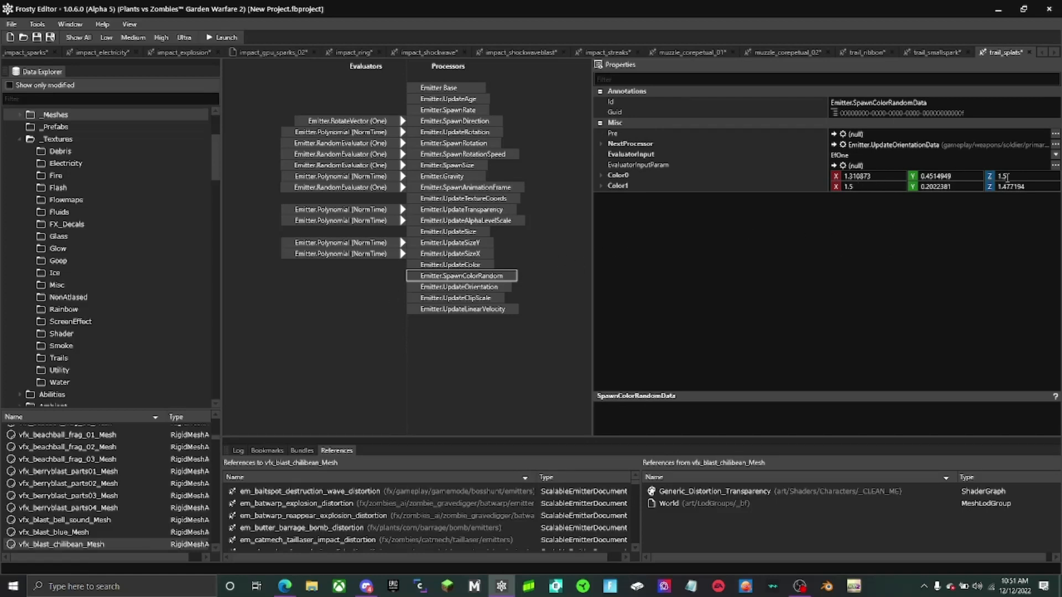
click(884, 187)
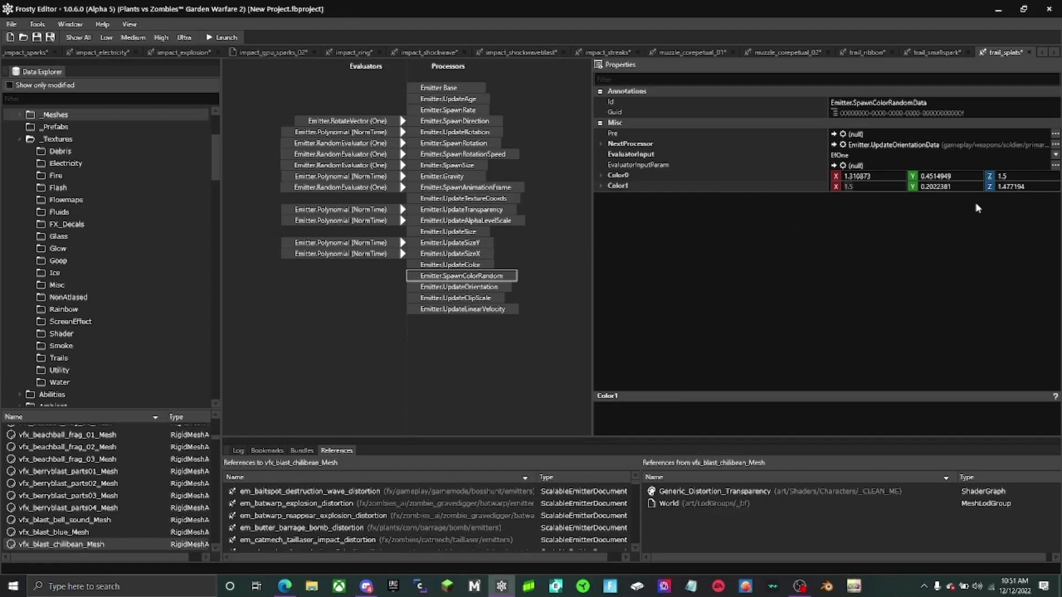
text(1.5)
drag(960, 188, 809, 181)
text(1.5)
drag(958, 176, 737, 187)
text(1.5)
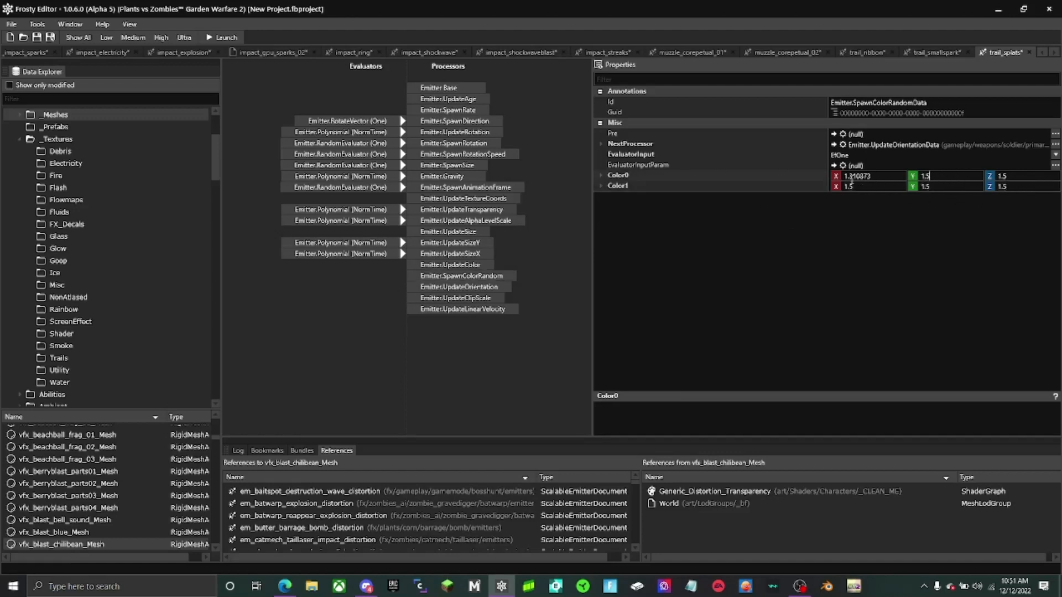
- Set the X value of Color0 to 0.25 and paste a replacement over the X value of Color1
drag(878, 176, 637, 182)
text(0.25)
drag(857, 187, 705, 177)
text(0.25)
- In trail_smallspark's low template, set the Z value of Color0 to 222 in the PolynomialColorInterp evaluator
click(933, 52)
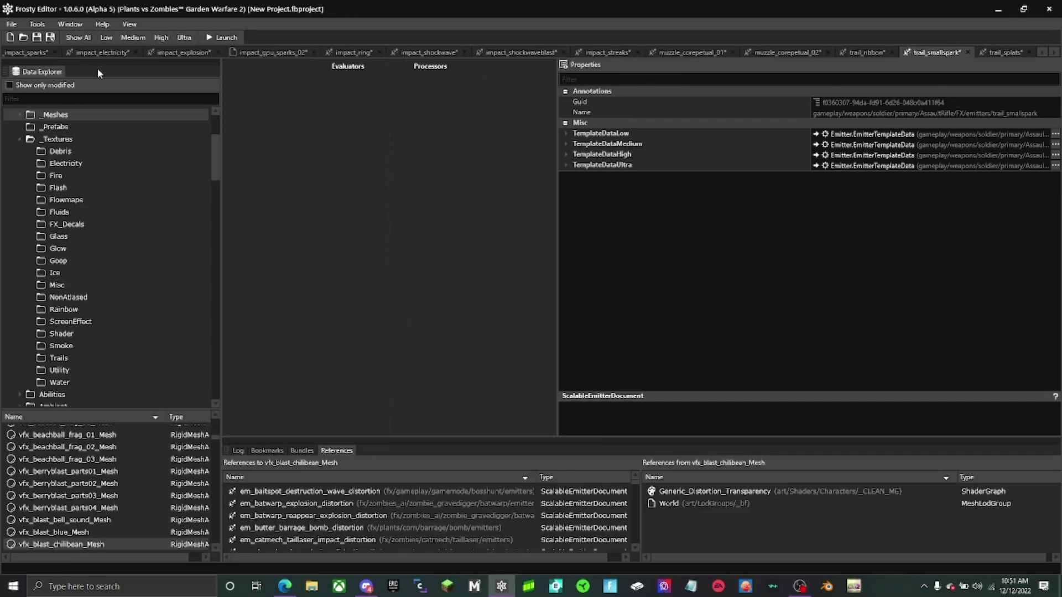
click(107, 37)
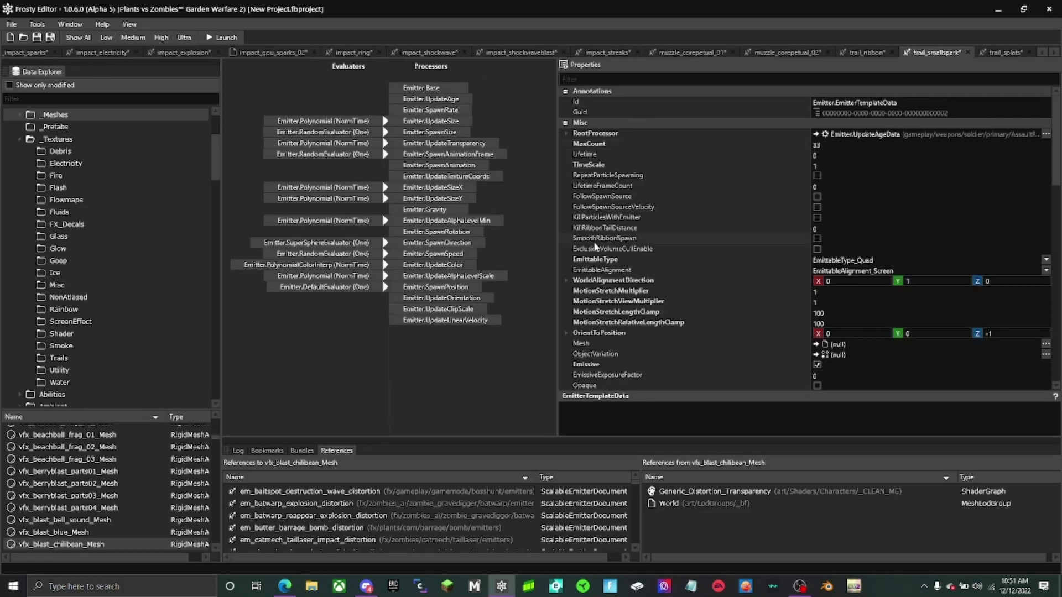
click(456, 267)
click(354, 266)
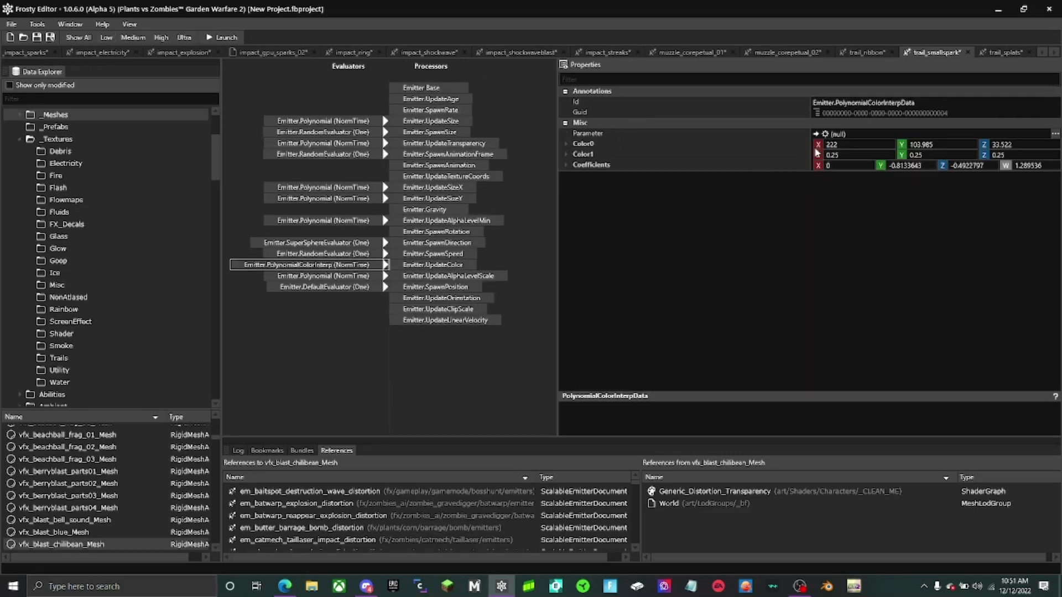
click(849, 144)
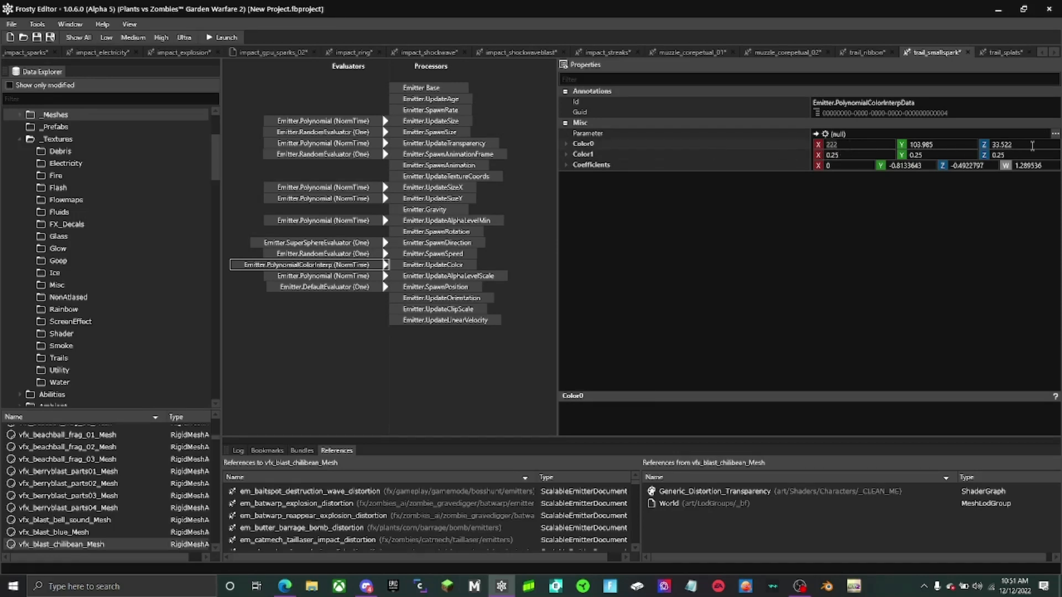
drag(1031, 145, 861, 151)
text(222)
key(Return)
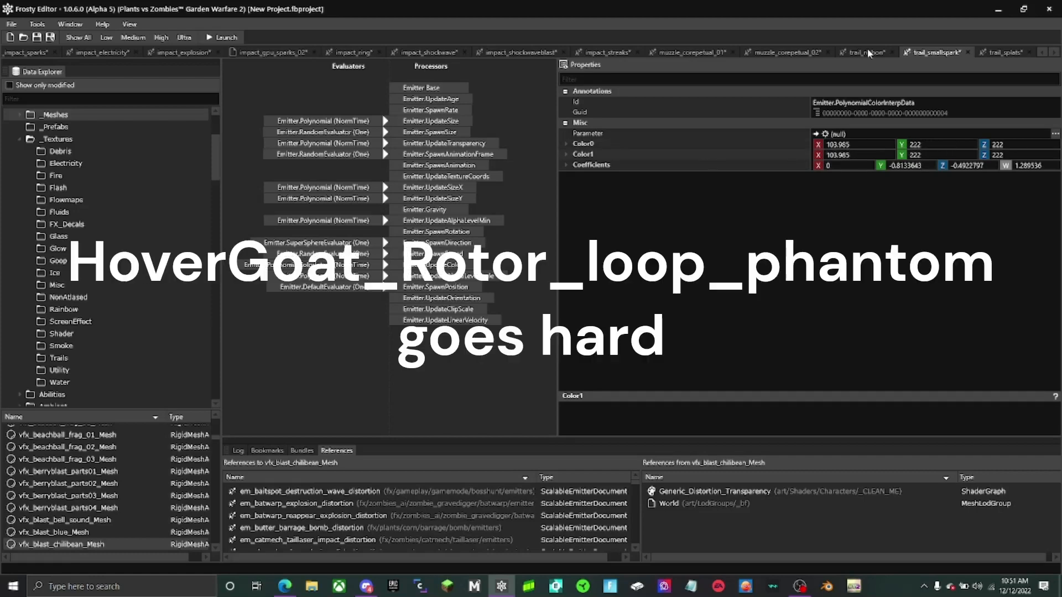
- Review the SpawnColorRandom and UpdateColor colours in muzzle_corepetual_02 and muzzle_corepetual_01
click(868, 53)
click(787, 53)
click(439, 276)
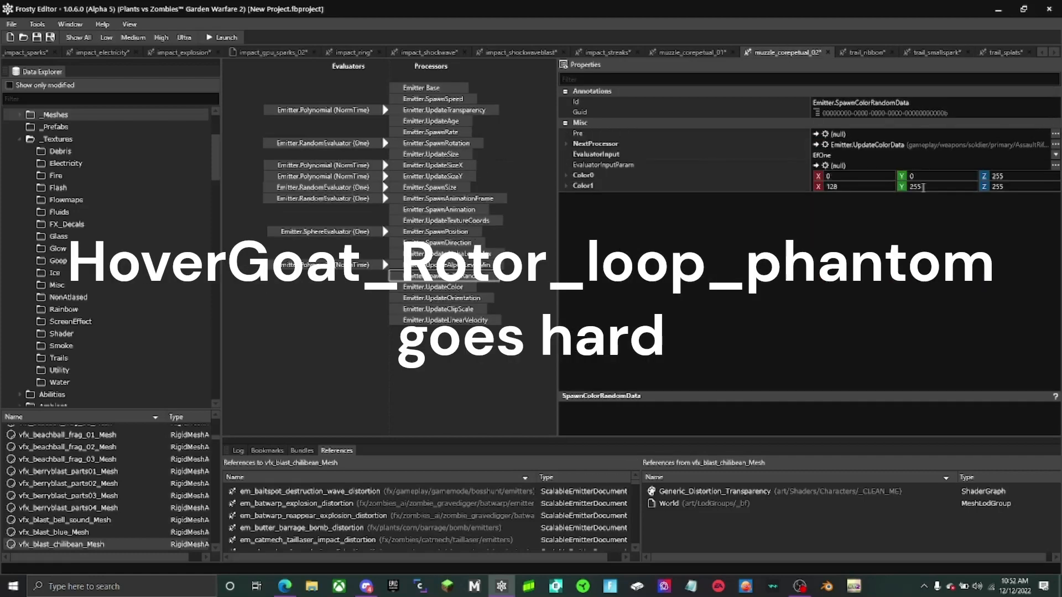
click(692, 53)
click(439, 276)
click(432, 287)
click(1041, 53)
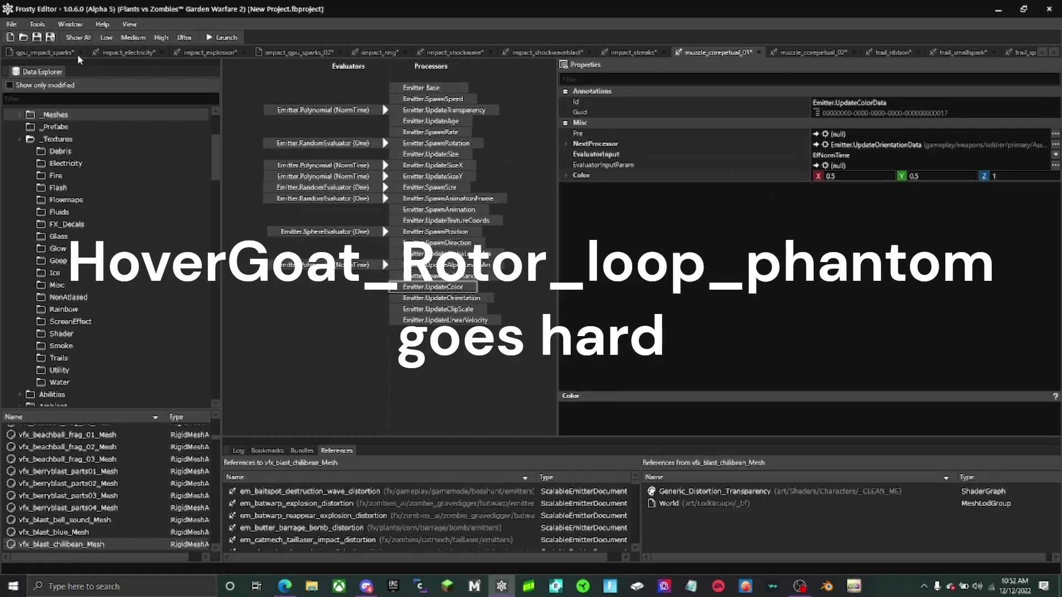
- Close all open documents and save the project as BlueSoldierFX
click(82, 25)
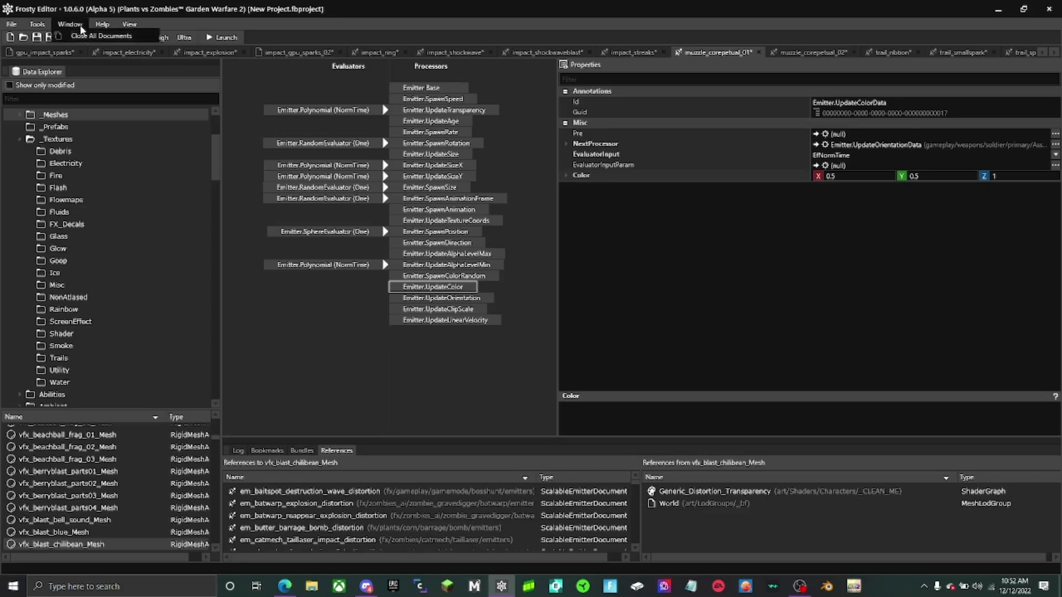
click(75, 37)
click(38, 37)
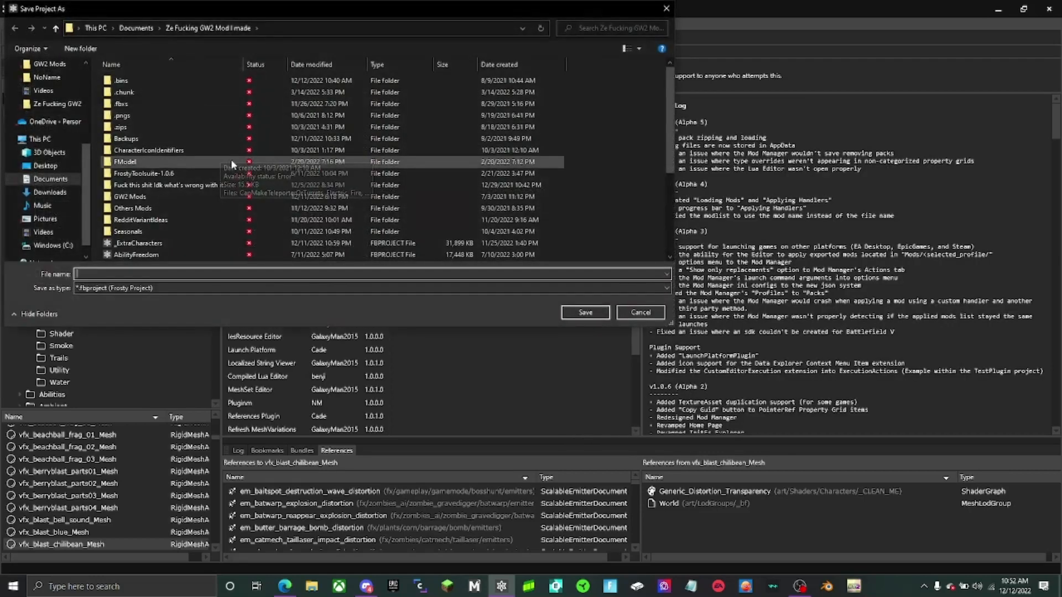
text(Blu)
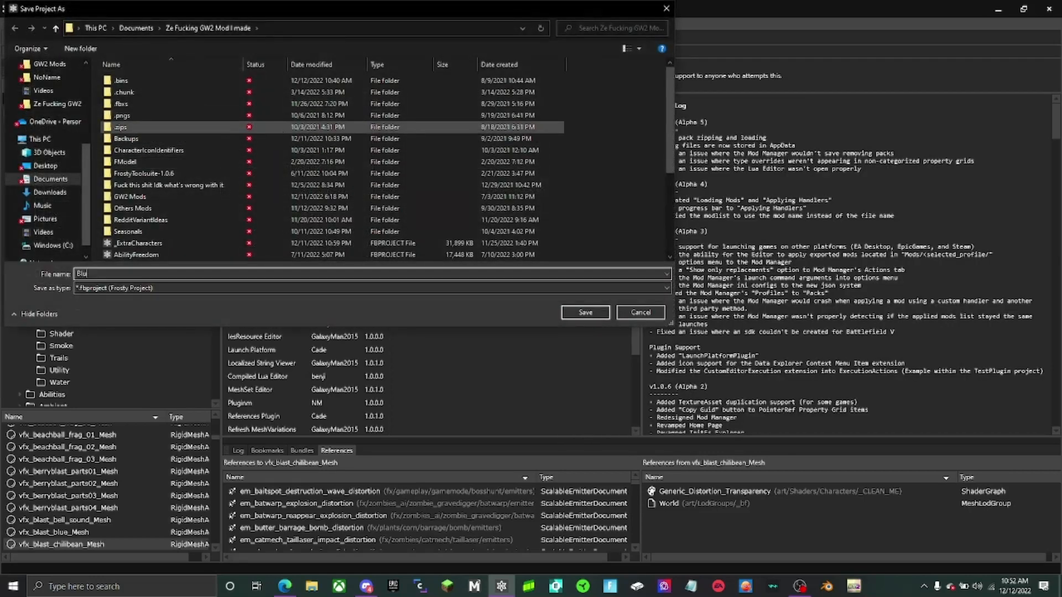
text(eSoldierFX)
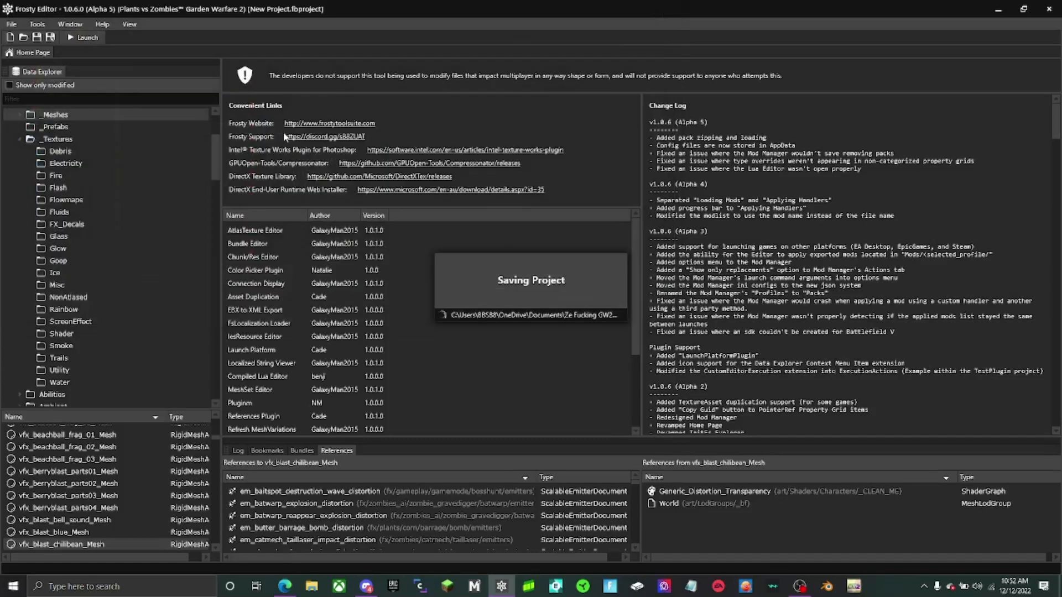
key(Return)
- Launch the modded game and select the soldier character armed with the Z-1 Assault Blaster
click(87, 39)
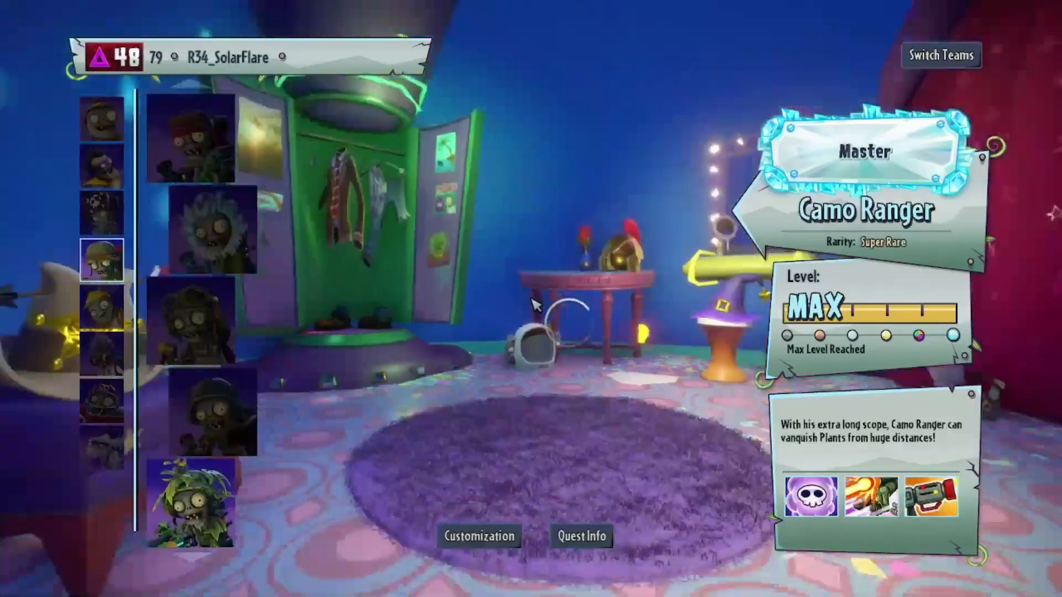
click(102, 260)
scroll(192, 148, up, 1)
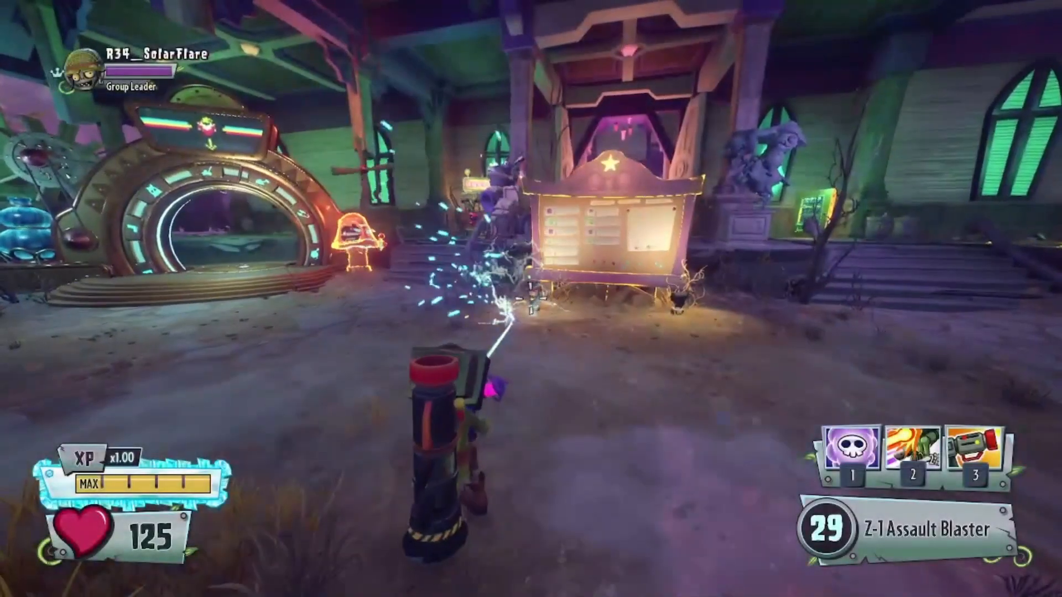
- Fire the Z-1 Assault Blaster at near and distant surfaces to examine the recoloured muzzle, trail and impact effects
click(531, 299)
click(531, 298)
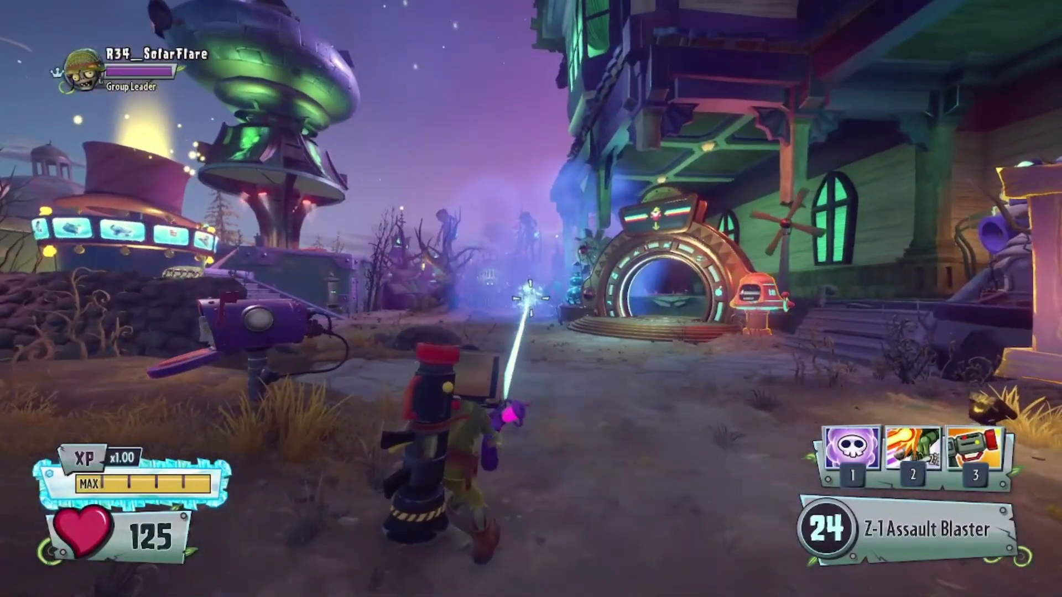
click(531, 298)
click(531, 298)
click(531, 299)
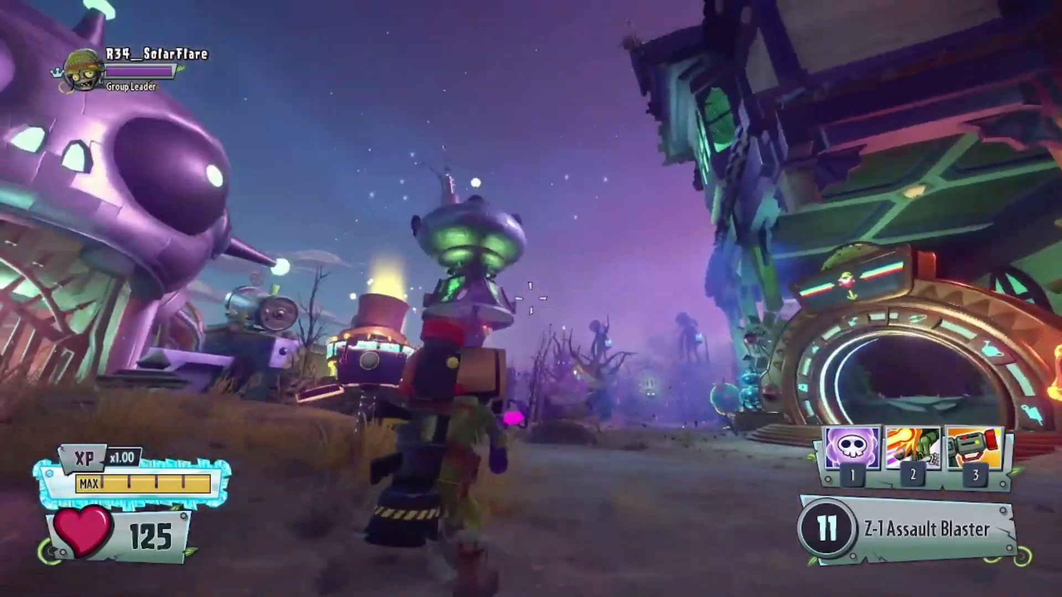
click(530, 299)
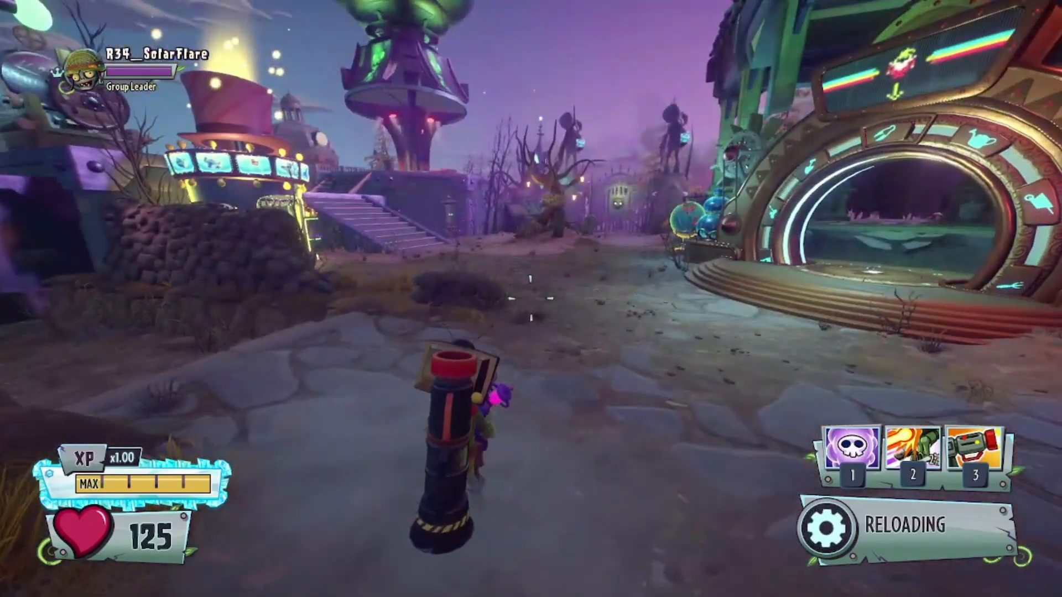
click(531, 299)
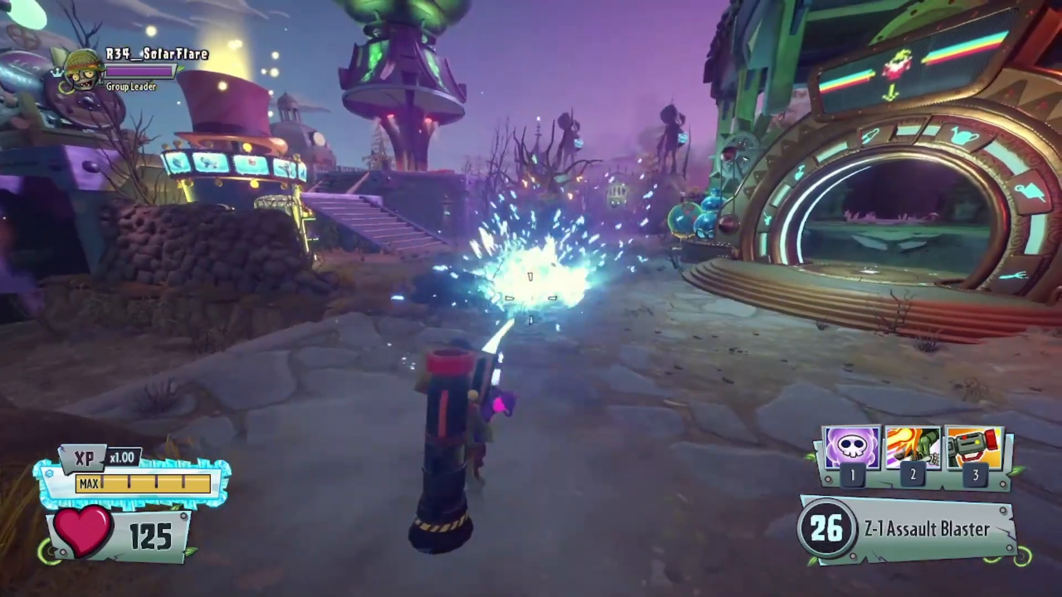
click(530, 299)
click(530, 298)
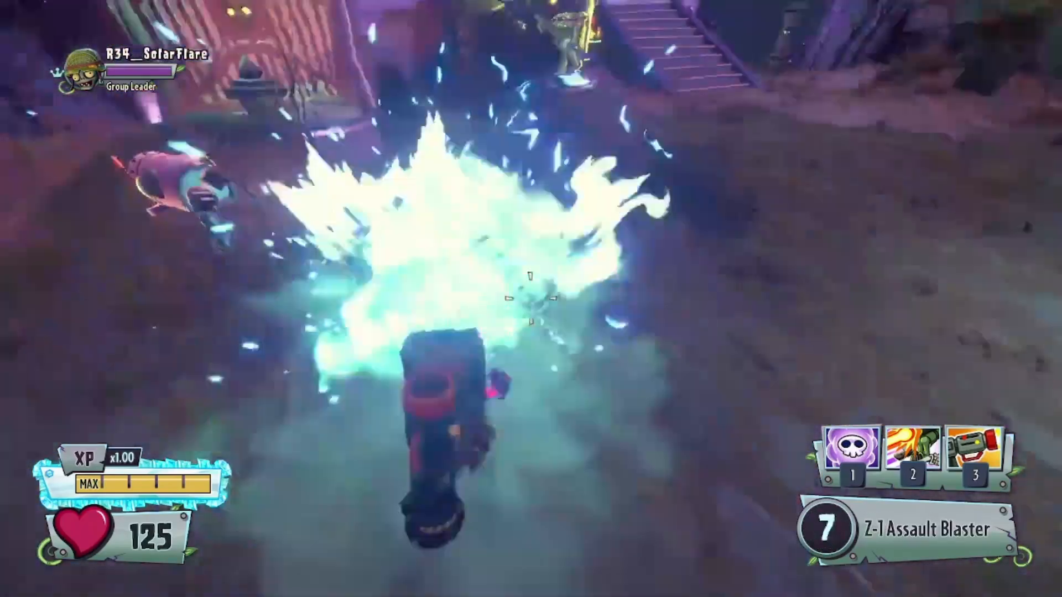
click(531, 299)
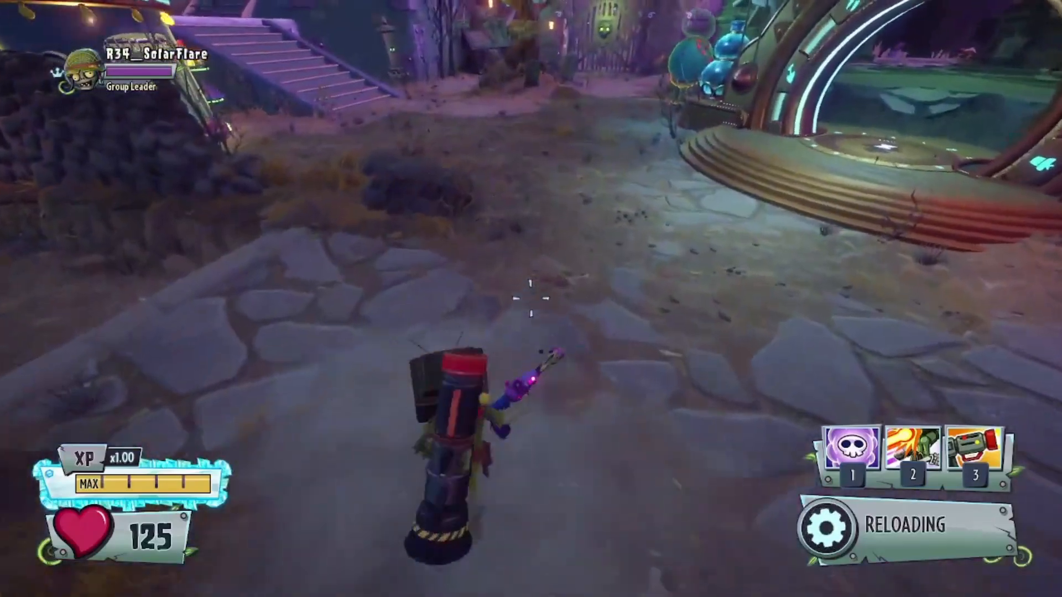
key(2)
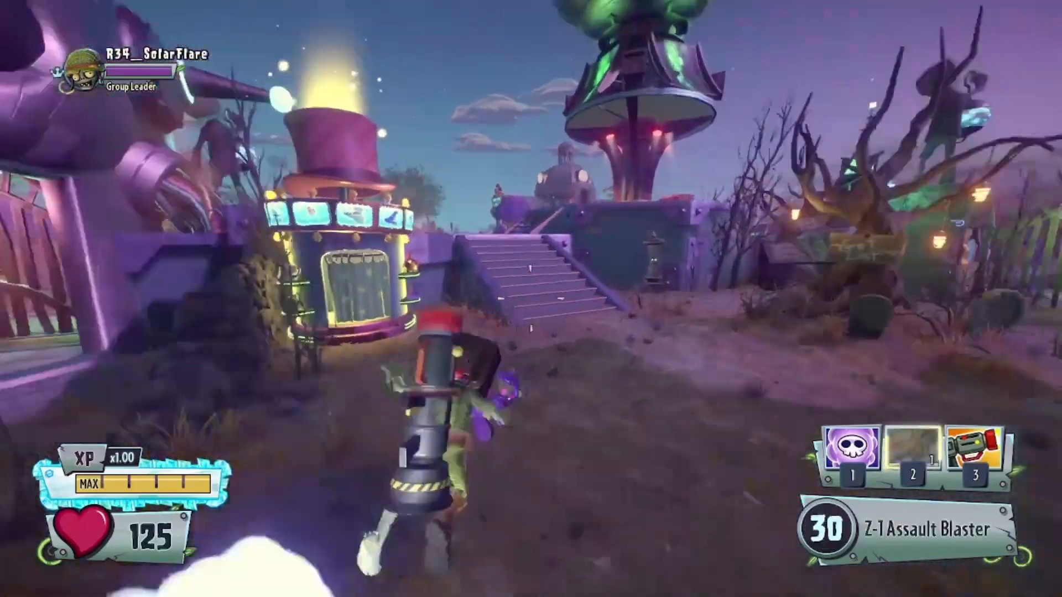
key(w)
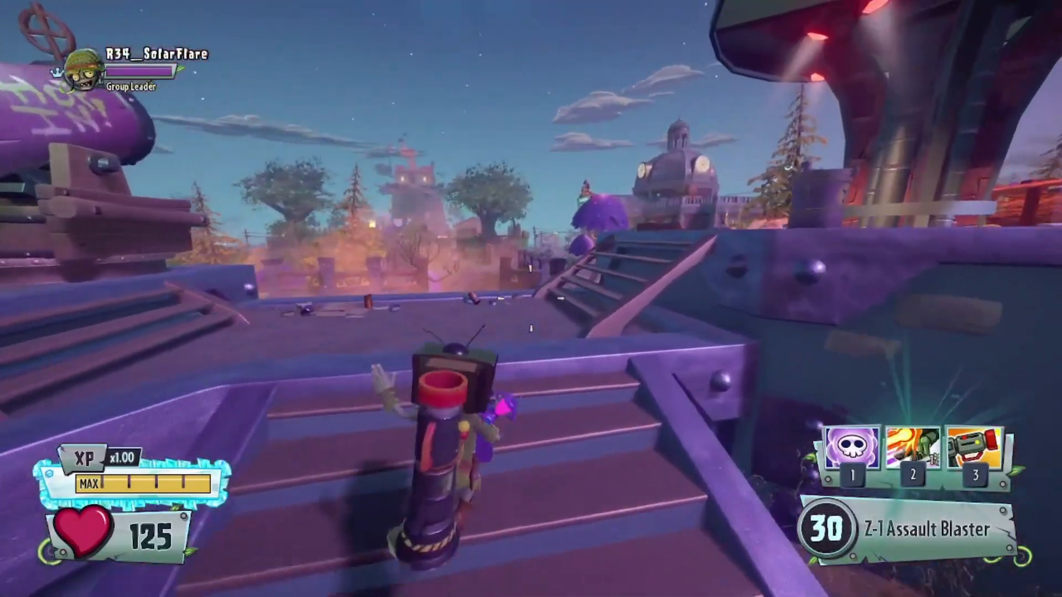
key(w)
key(space)
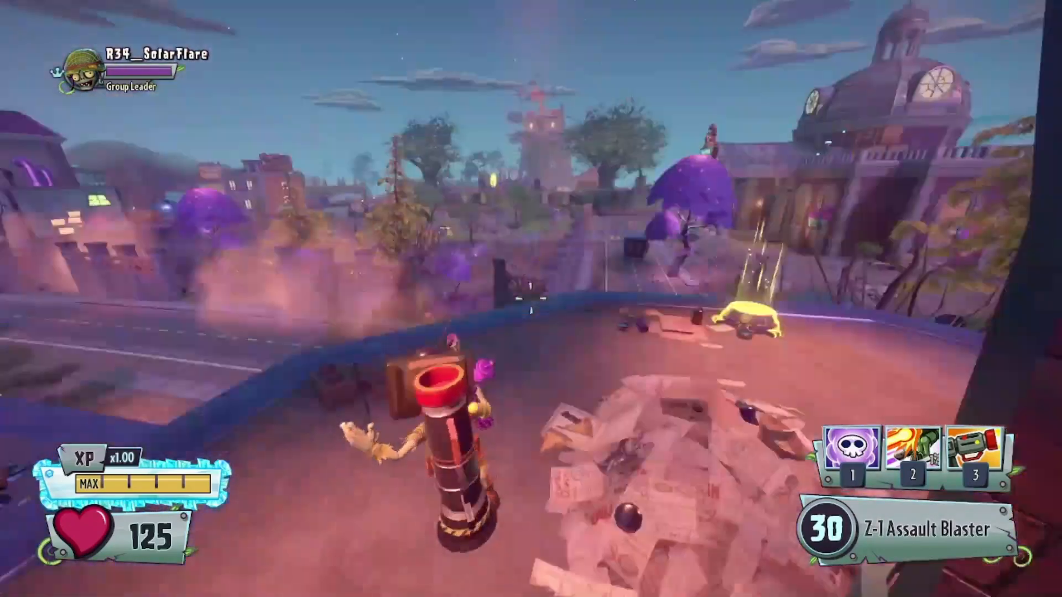
key(d)
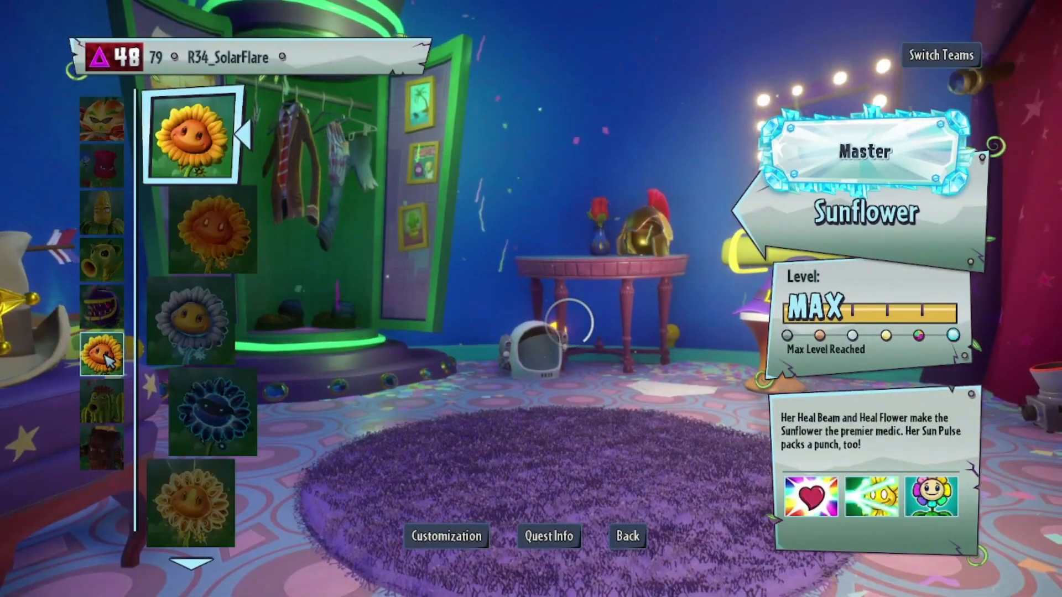
- Browse the plant roster and select Torchwood
scroll(155, 337, up, 5)
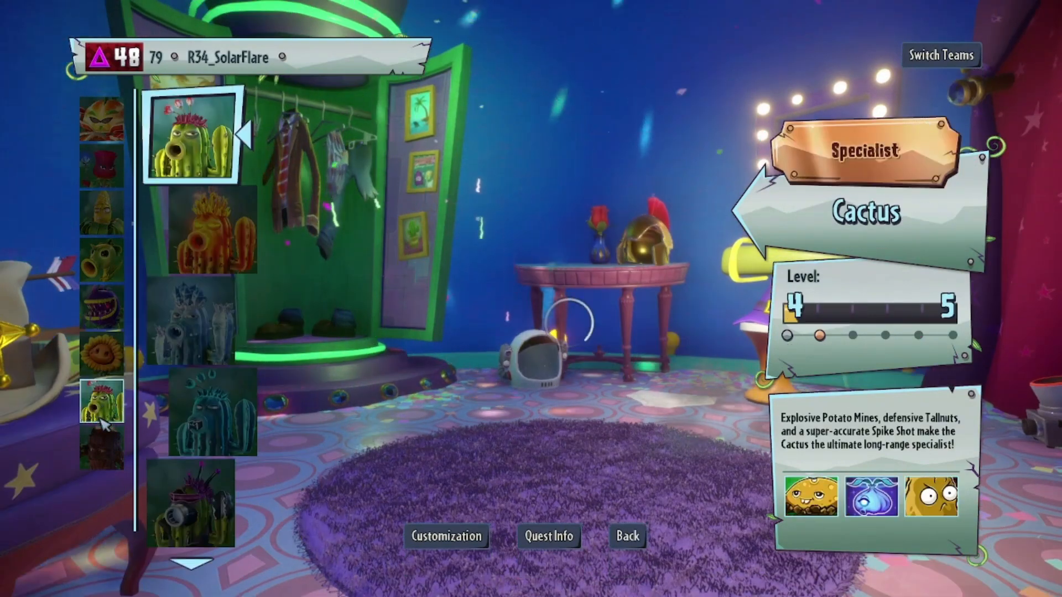
click(228, 425)
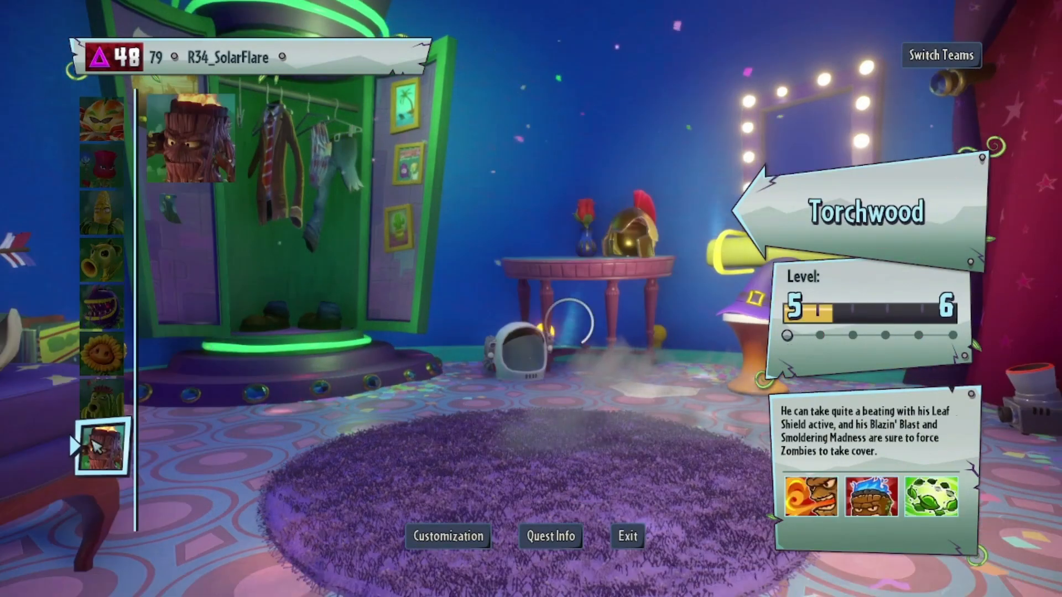